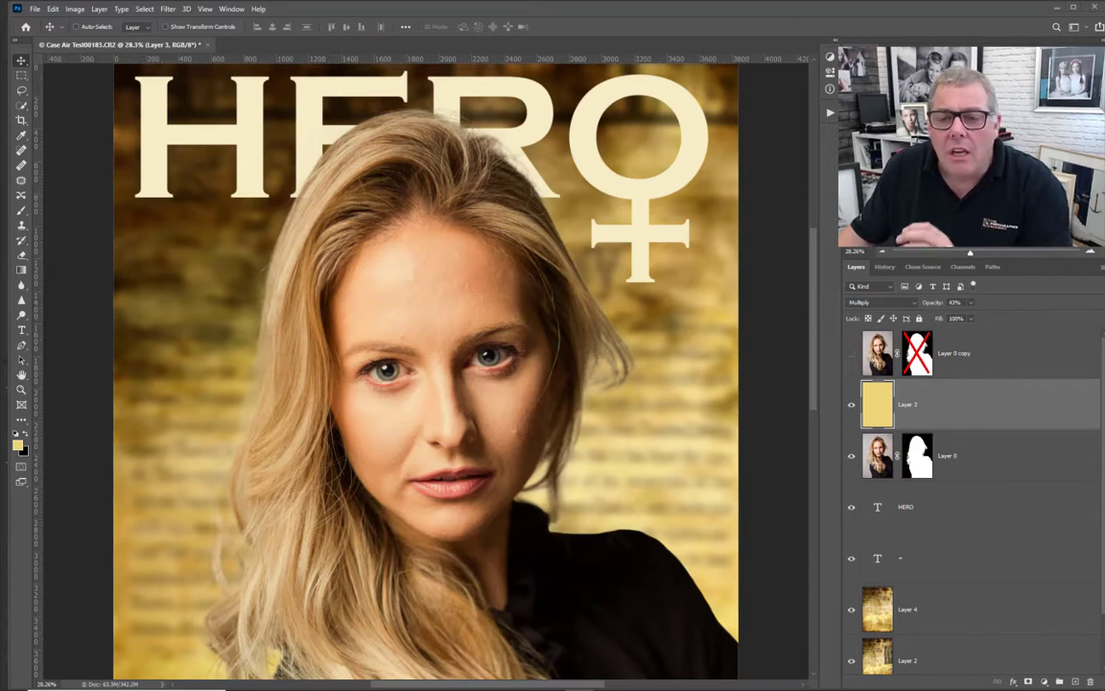
- Show the unmasked Layer 0 copy, examine the loose hair strands against the grey background, and hide the layer again
click(852, 356)
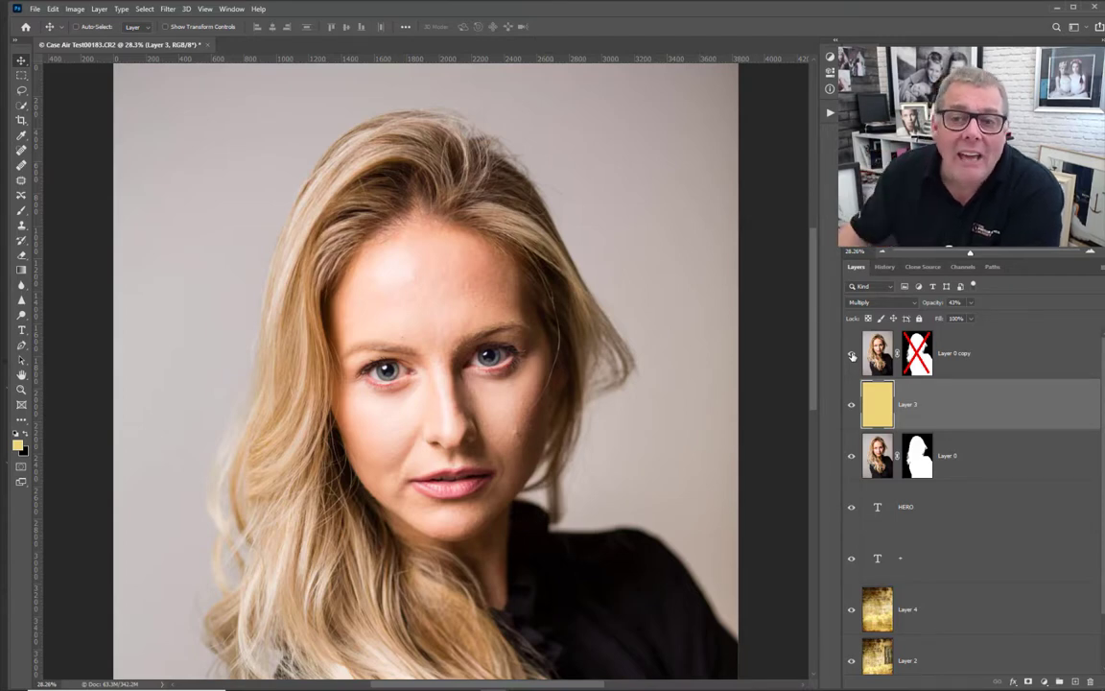
scroll(451, 301, down, 4)
scroll(450, 304, down, 1)
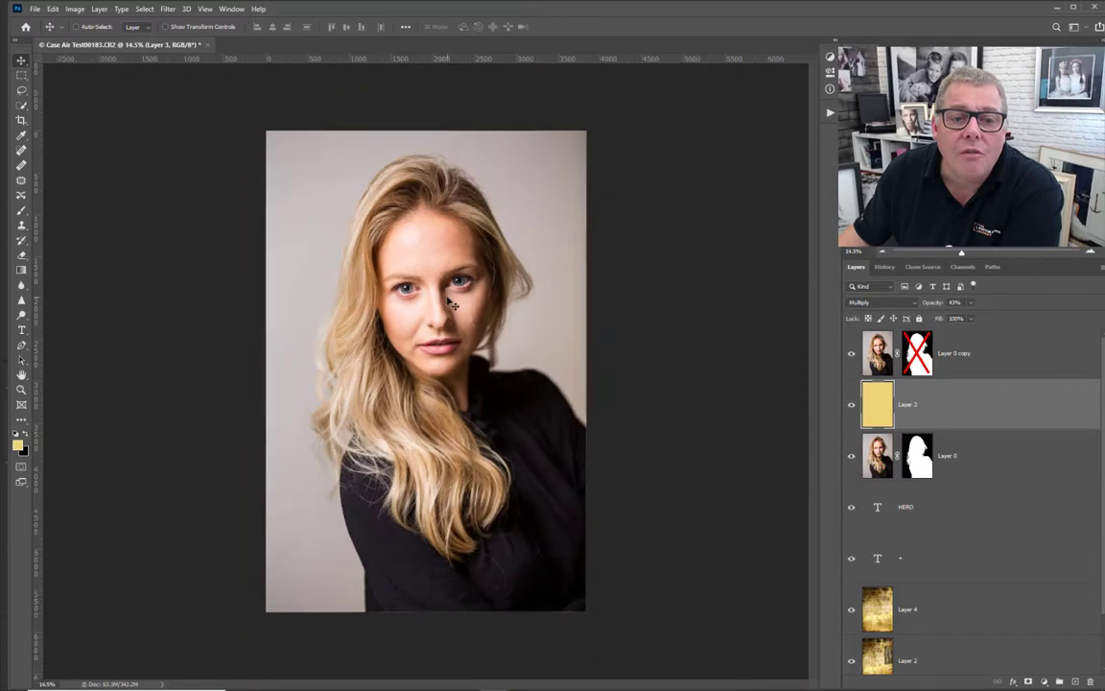
scroll(450, 303, up, 2)
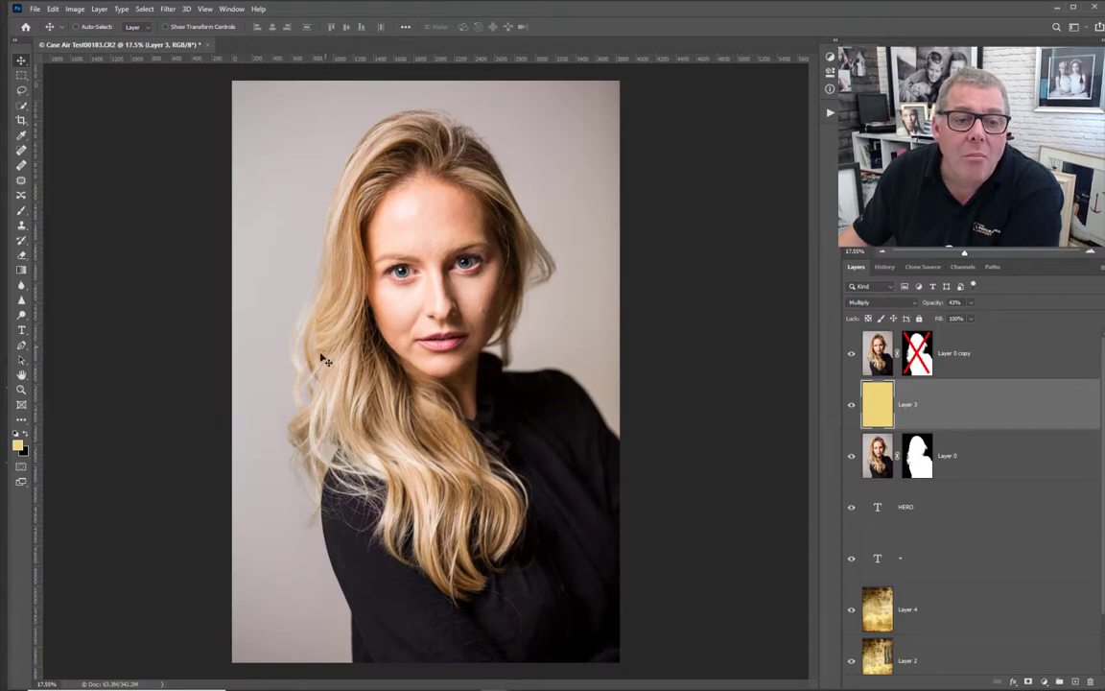
scroll(326, 360, up, 10)
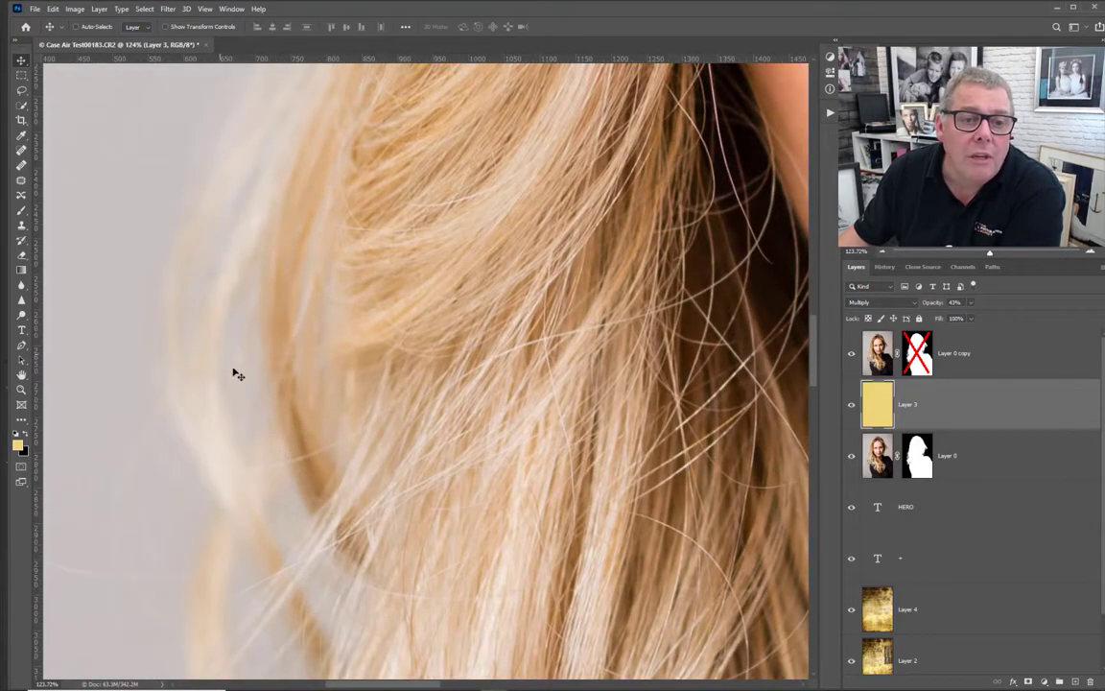
scroll(242, 329, down, 8)
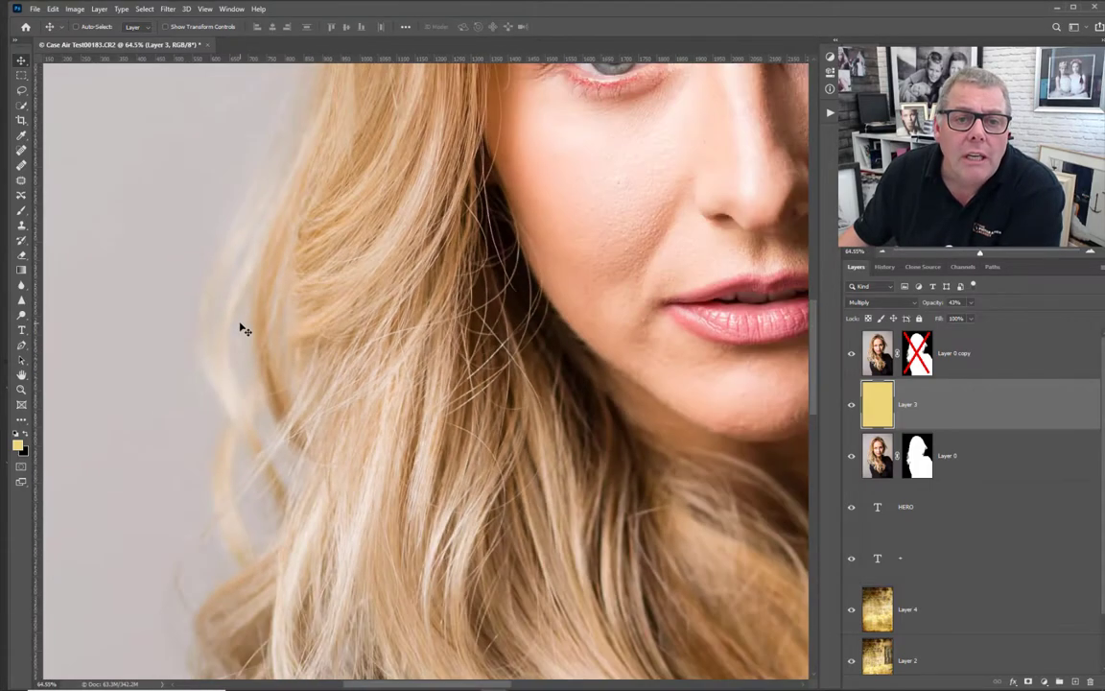
scroll(241, 332, down, 4)
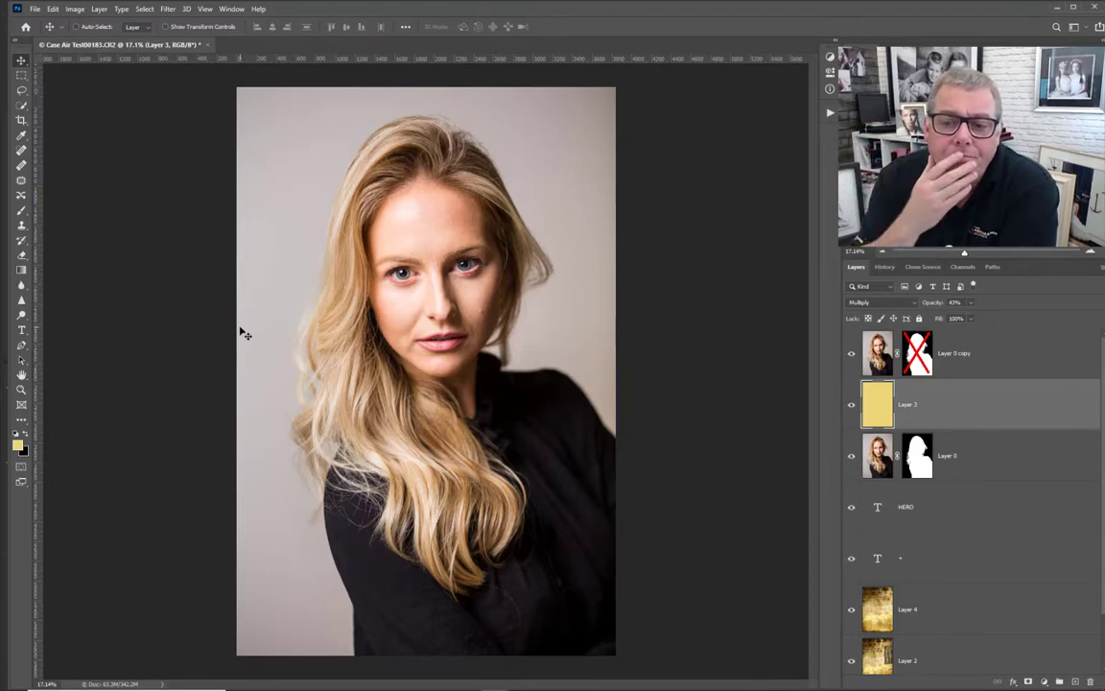
click(850, 354)
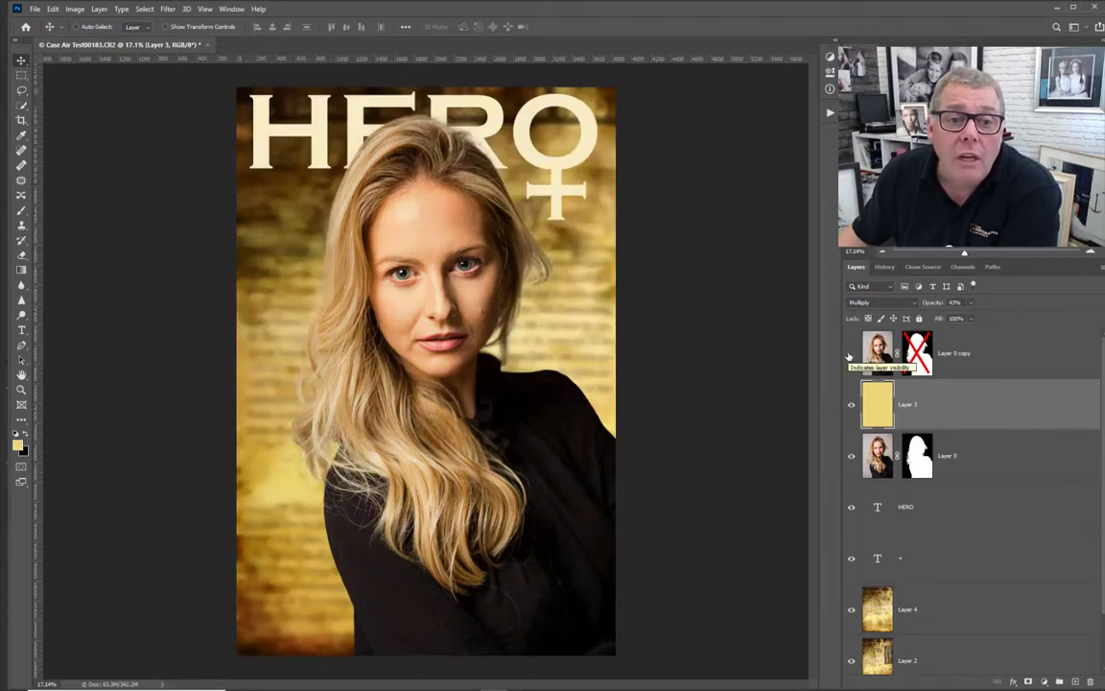
- Open the raw portrait Case Air Test00183.CR2 in Camera Raw and zoom in on the face
click(187, 45)
click(556, 260)
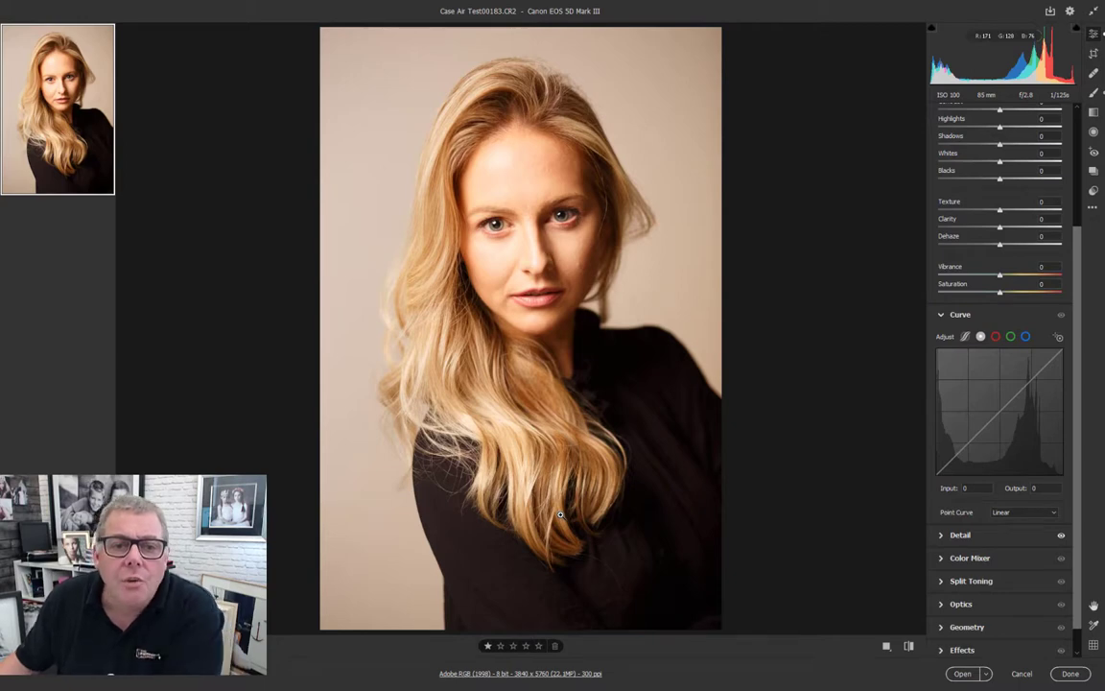
scroll(495, 271, up, 5)
scroll(496, 272, down, 4)
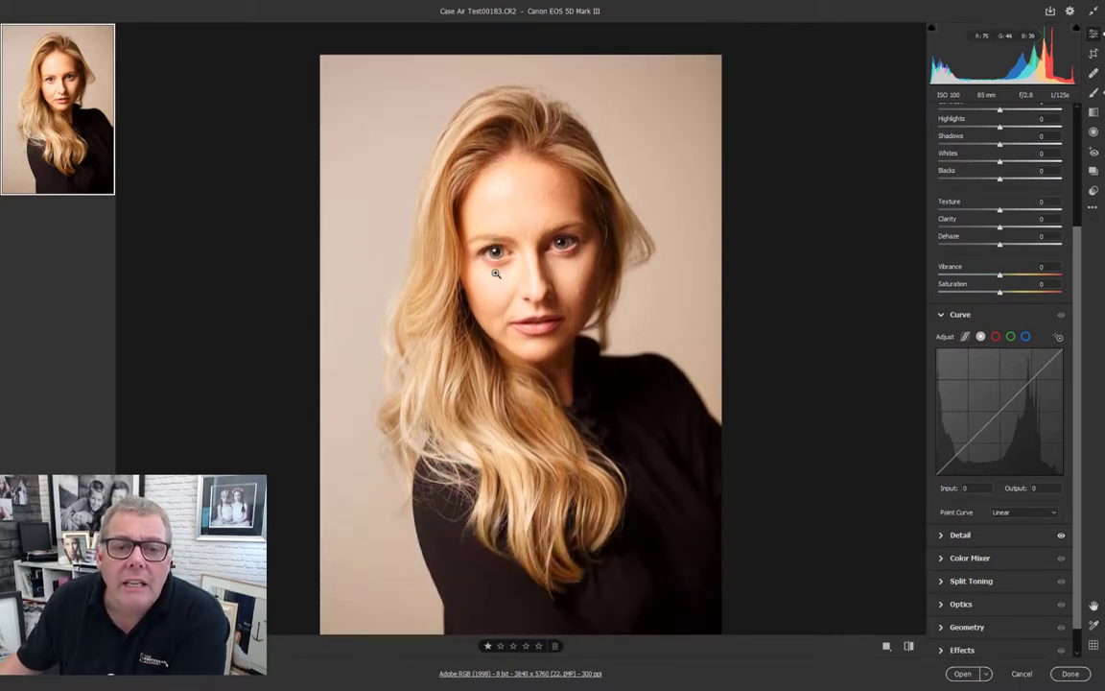
drag(478, 250, 528, 267)
click(527, 266)
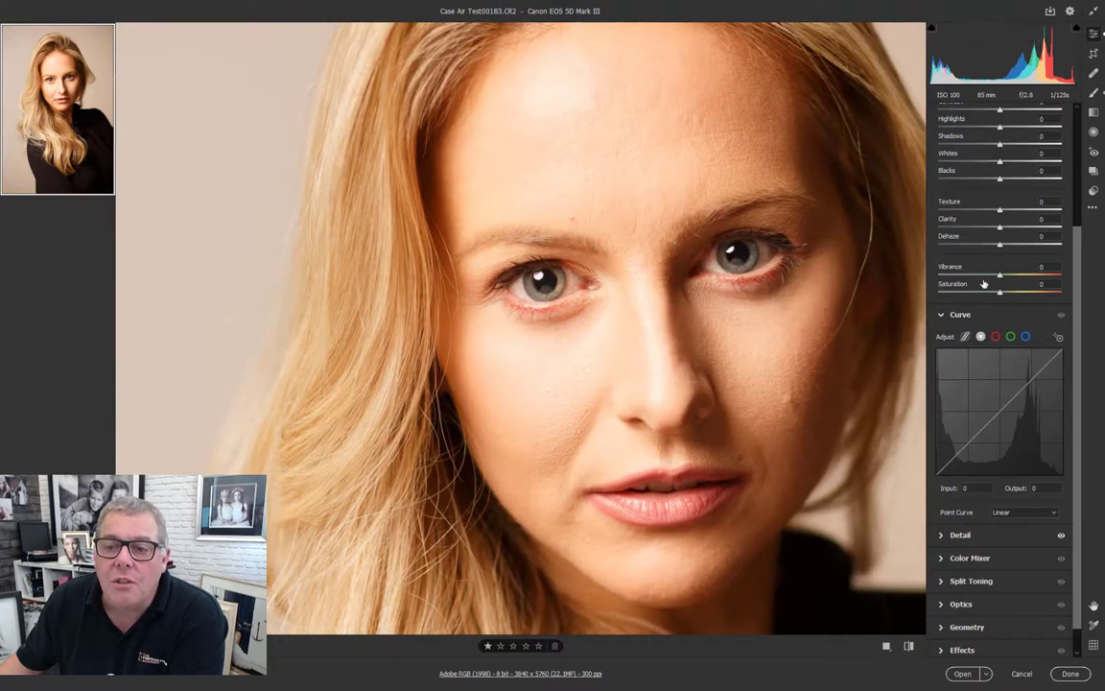
- Set a custom white balance by sampling the white of the eye, and warm the temperature to 4800
scroll(983, 284, up, 4)
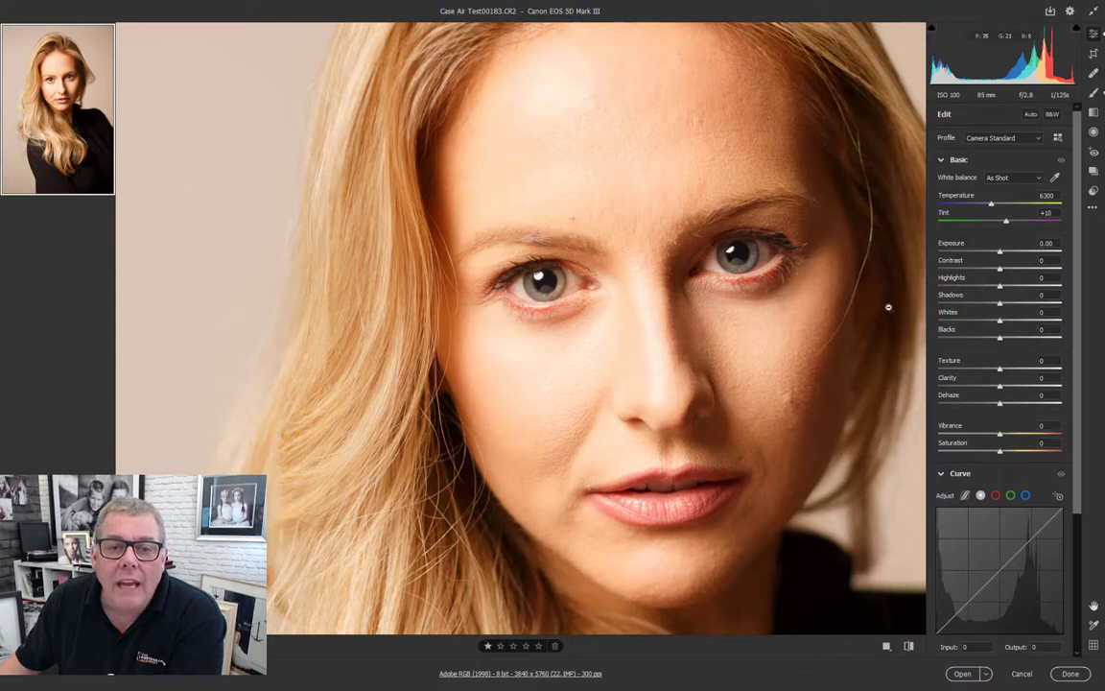
click(958, 159)
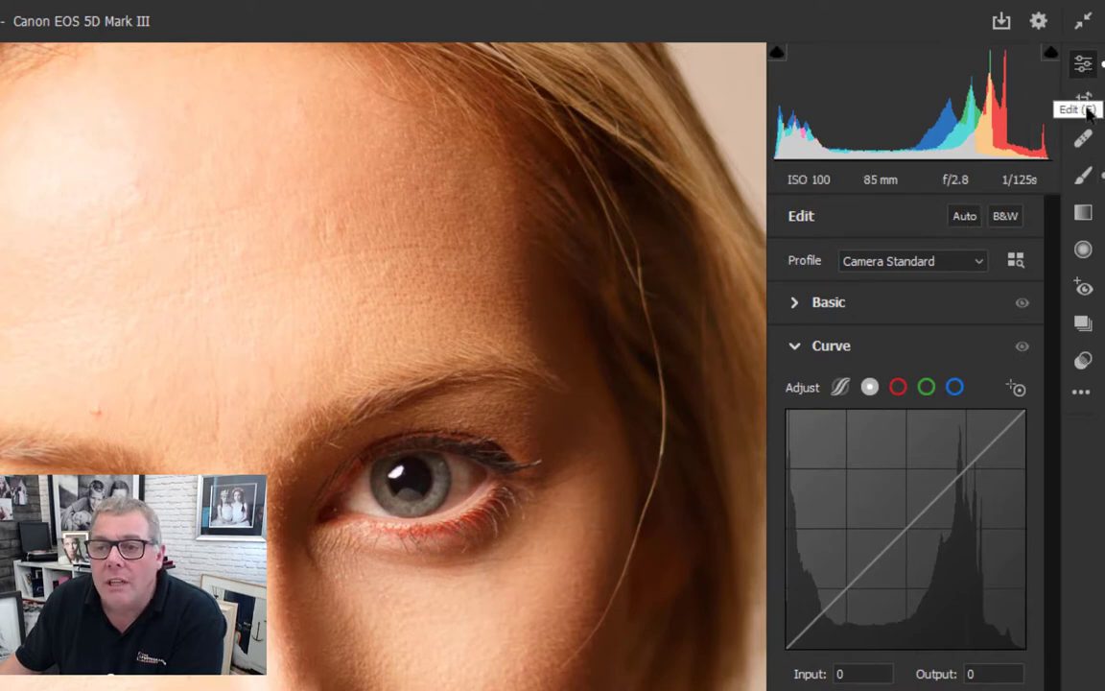
click(883, 305)
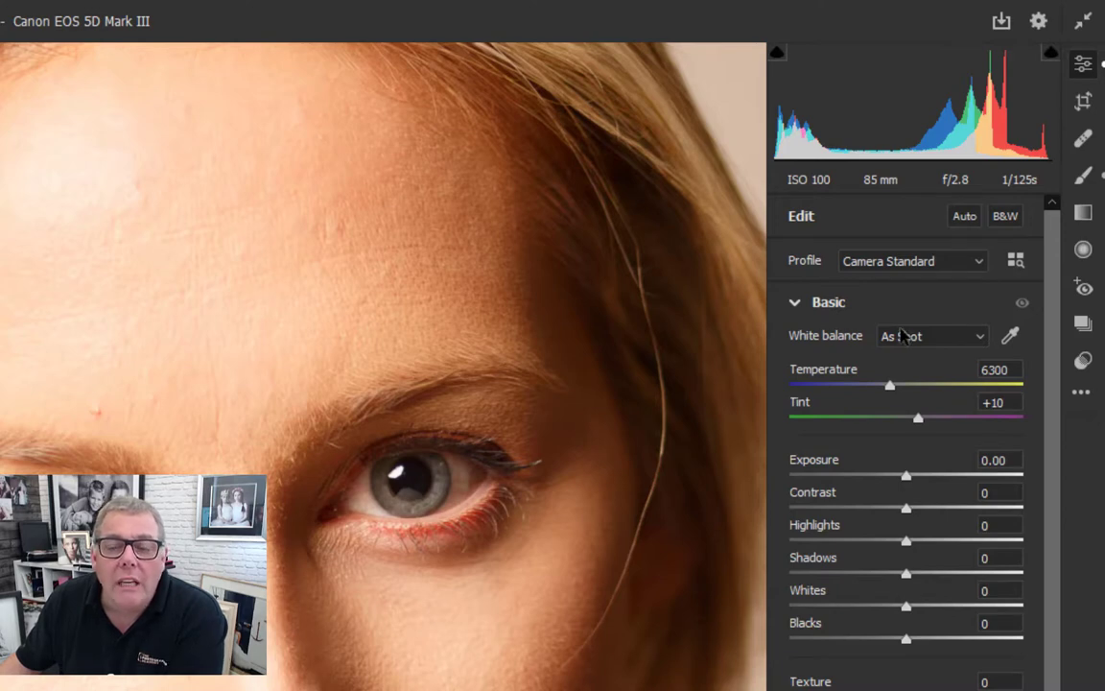
click(1010, 340)
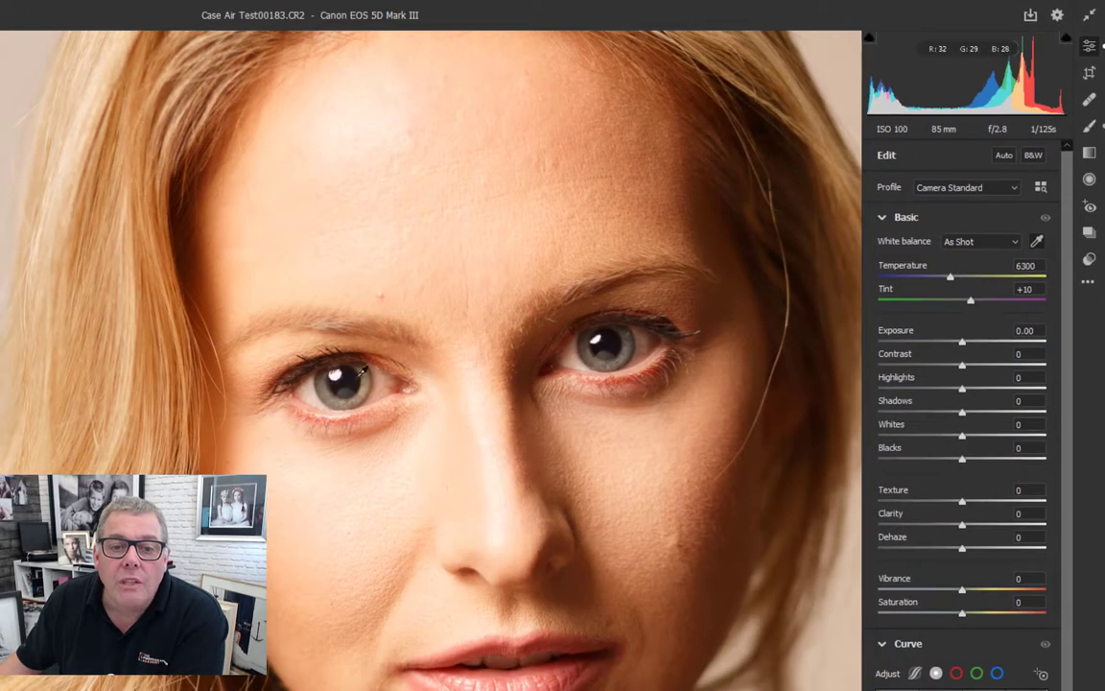
click(360, 372)
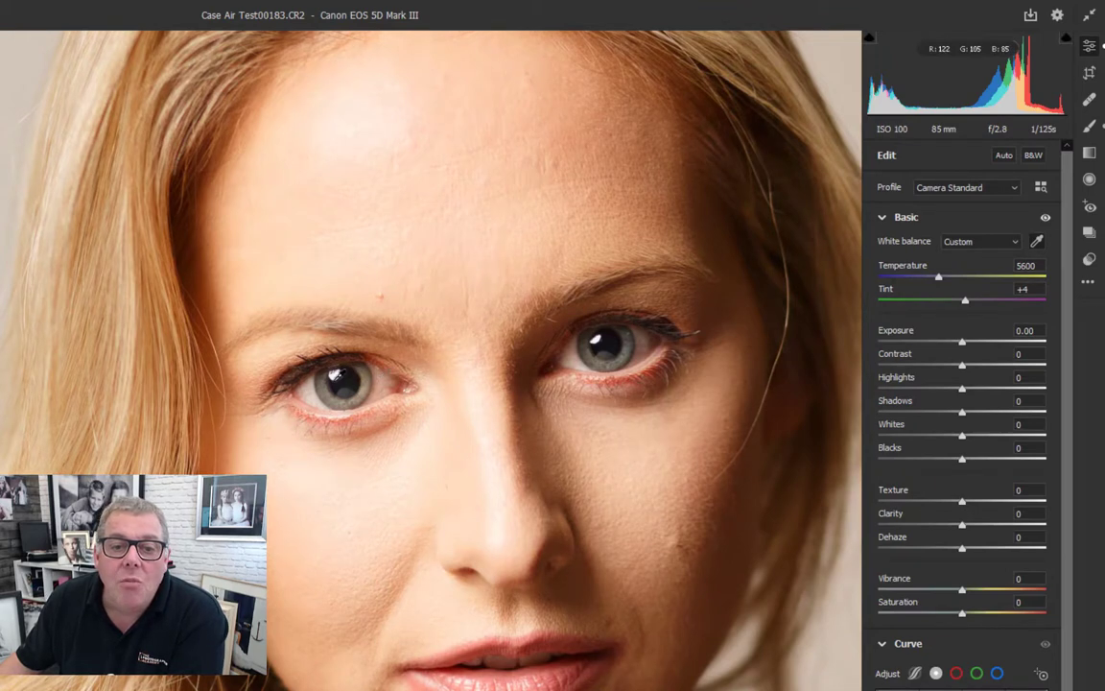
click(312, 379)
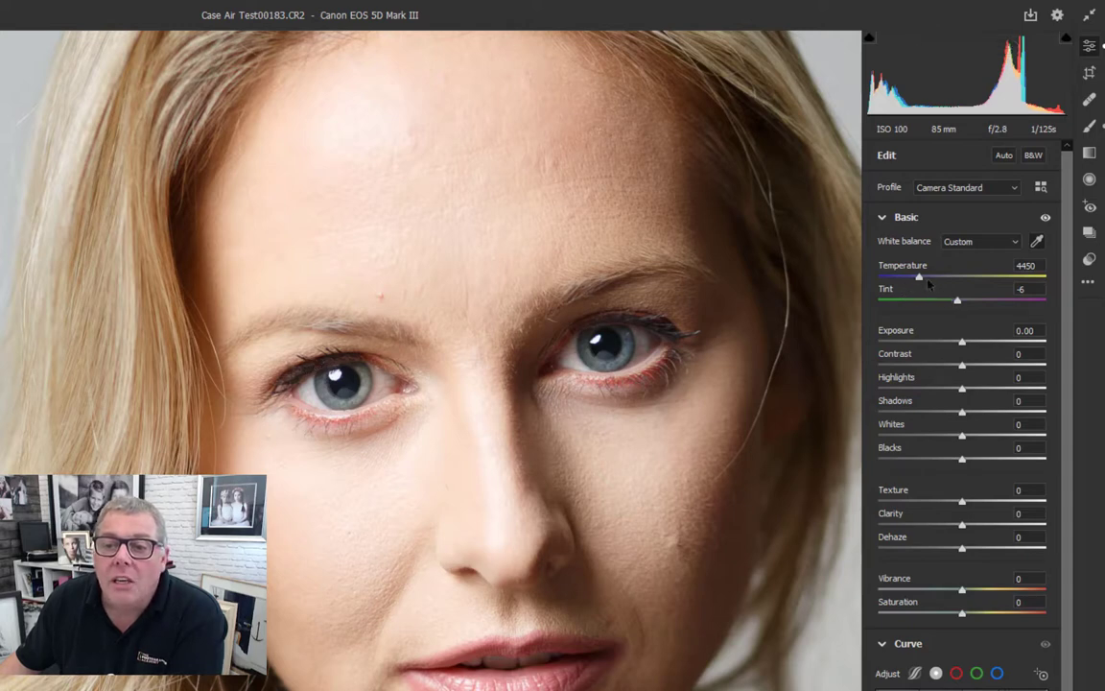
drag(918, 278, 924, 277)
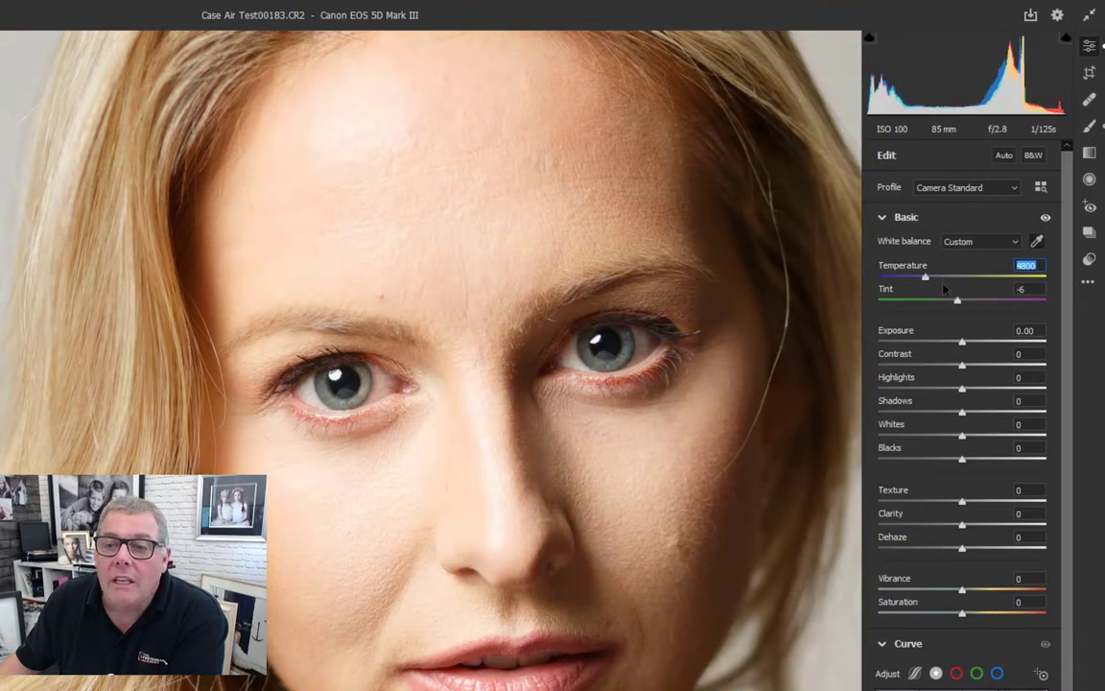
click(957, 302)
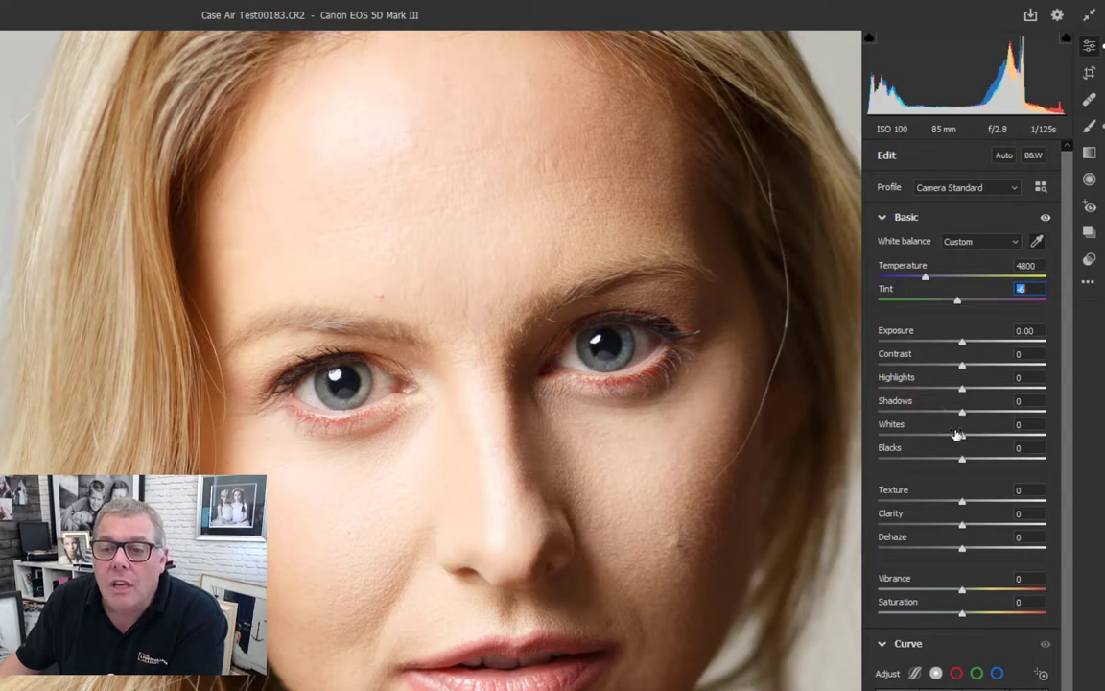
- Adjust the portrait's basic tones to Whites -42, Highlights -50, Shadows +43 and Exposure -0.20
drag(962, 434, 926, 439)
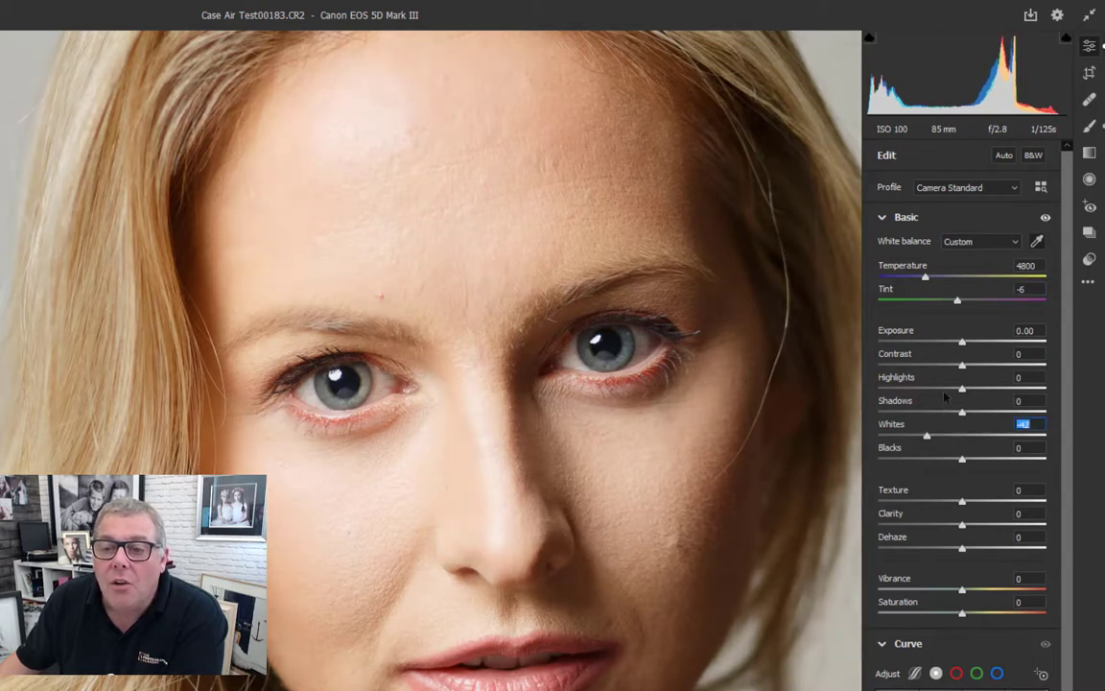
drag(962, 389, 920, 392)
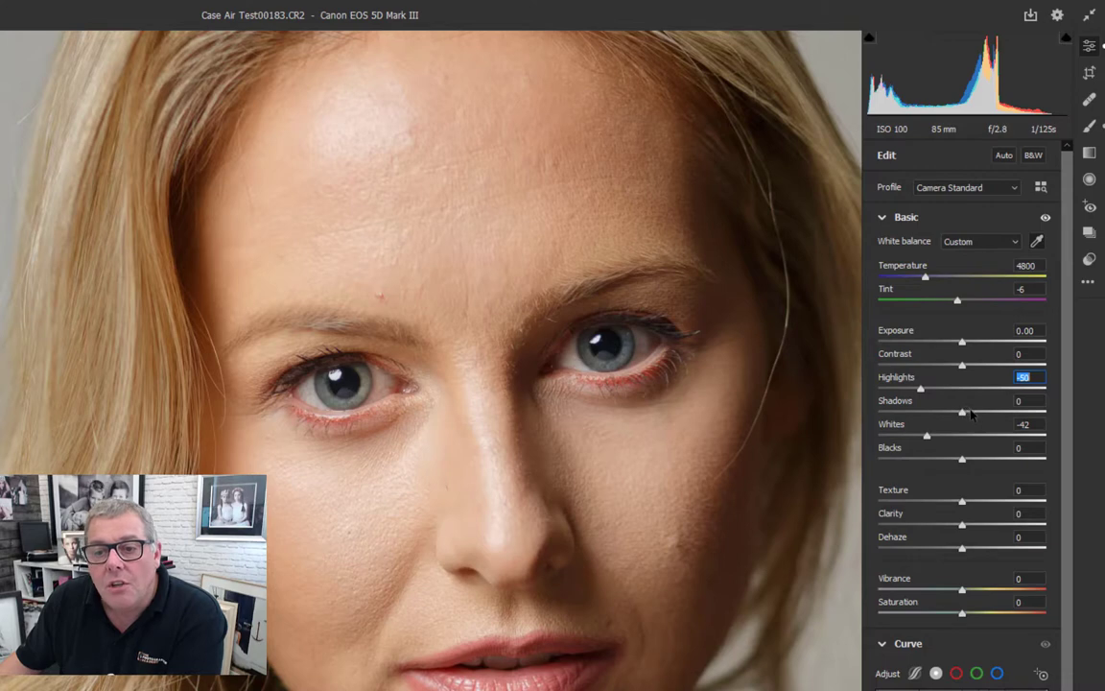
drag(970, 412, 997, 413)
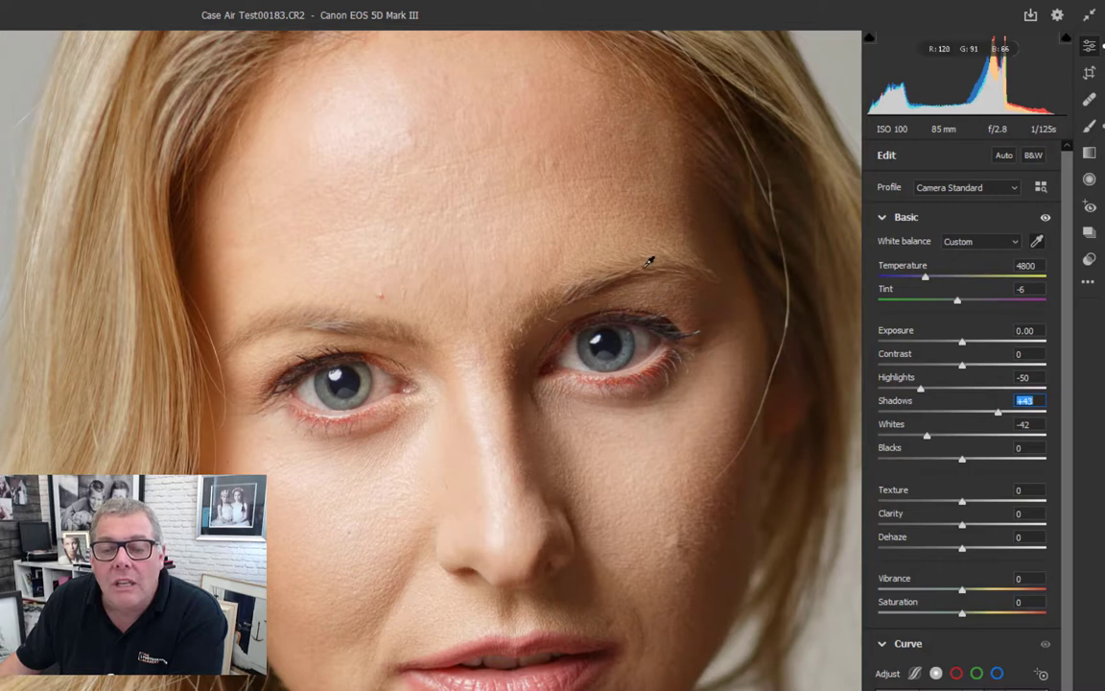
click(963, 344)
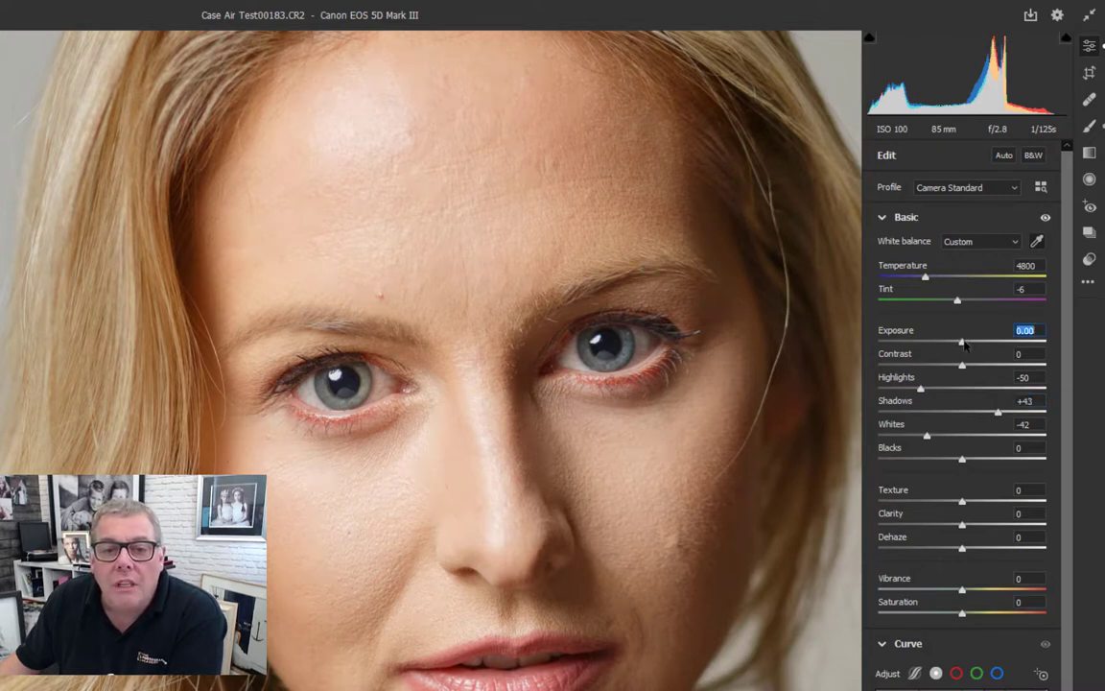
drag(964, 341, 961, 345)
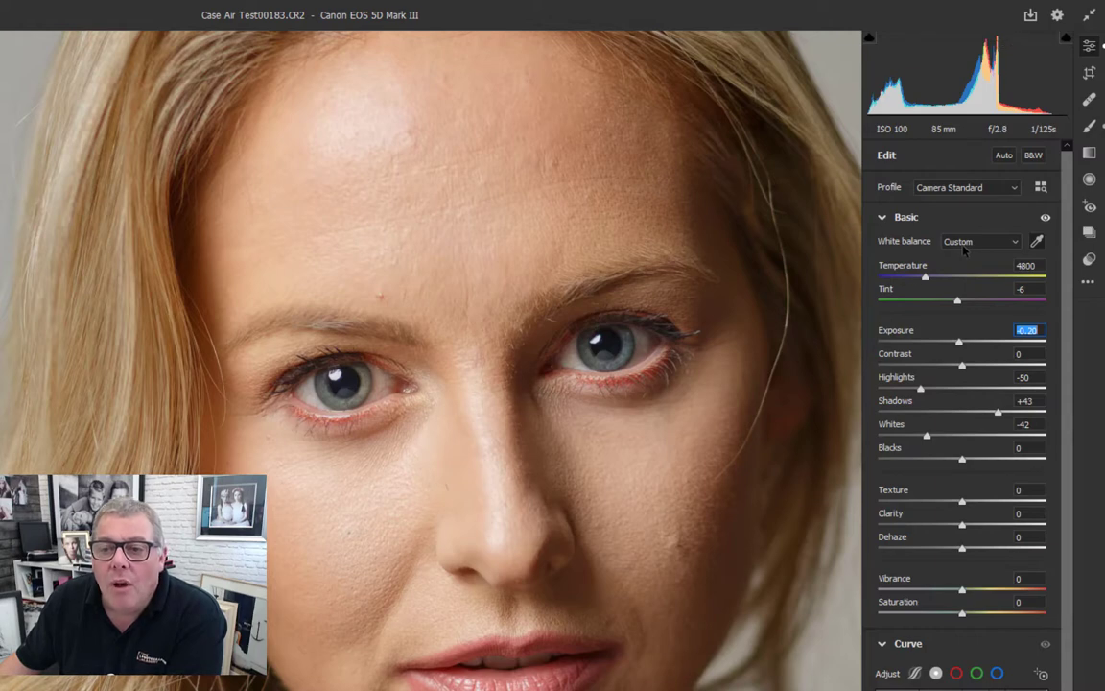
- Apply the Medium Contrast point curve to the portrait
click(951, 216)
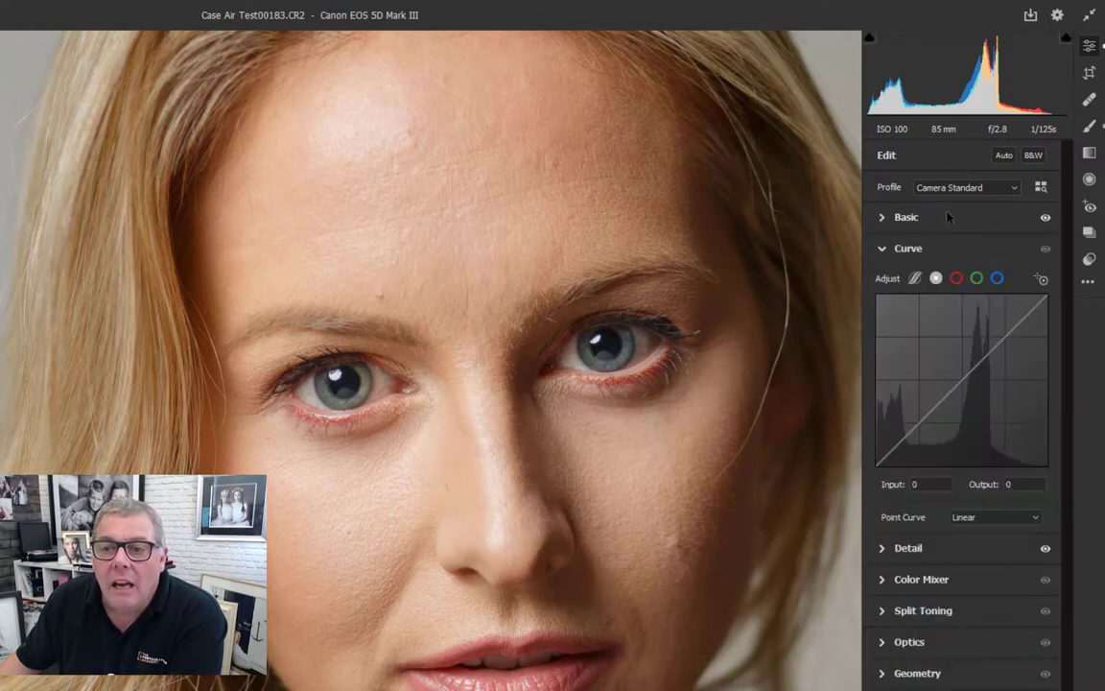
click(990, 518)
click(986, 543)
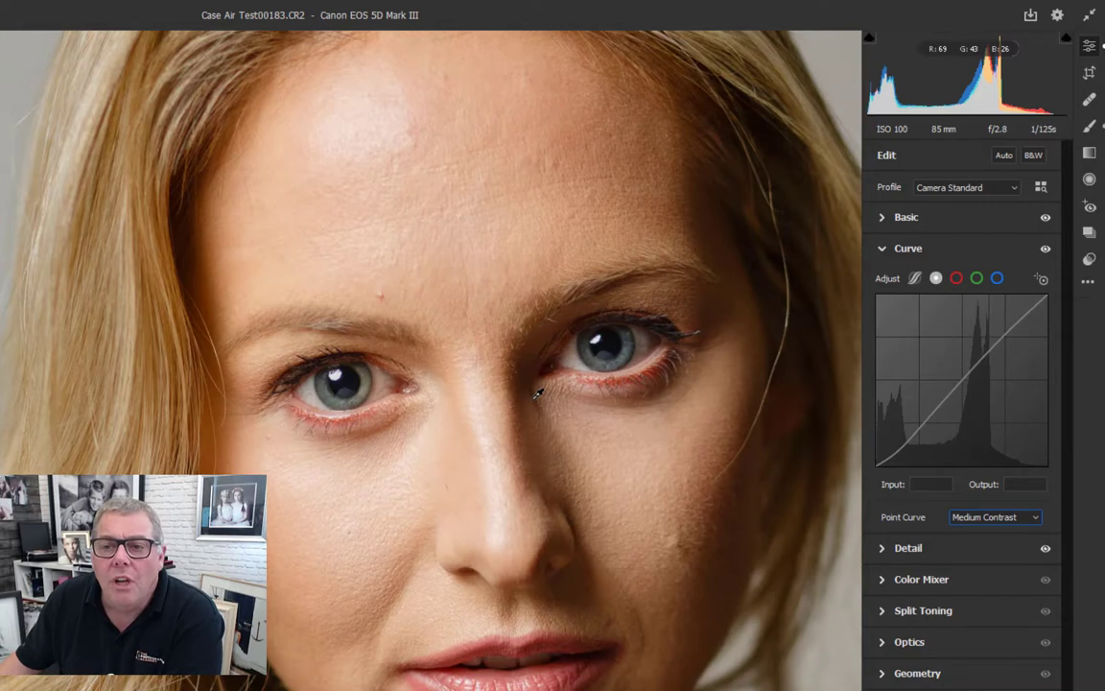
- Raise Shadows to +67 and lower Highlights to -70 to soften the contrast on the face
click(905, 216)
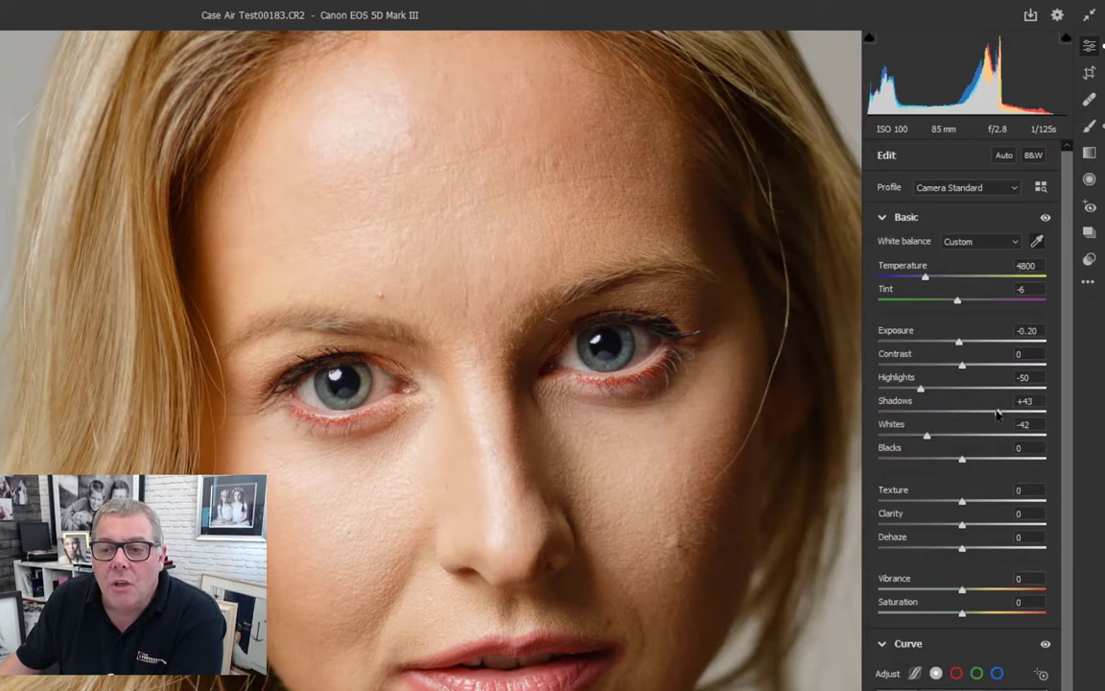
drag(996, 408, 1016, 407)
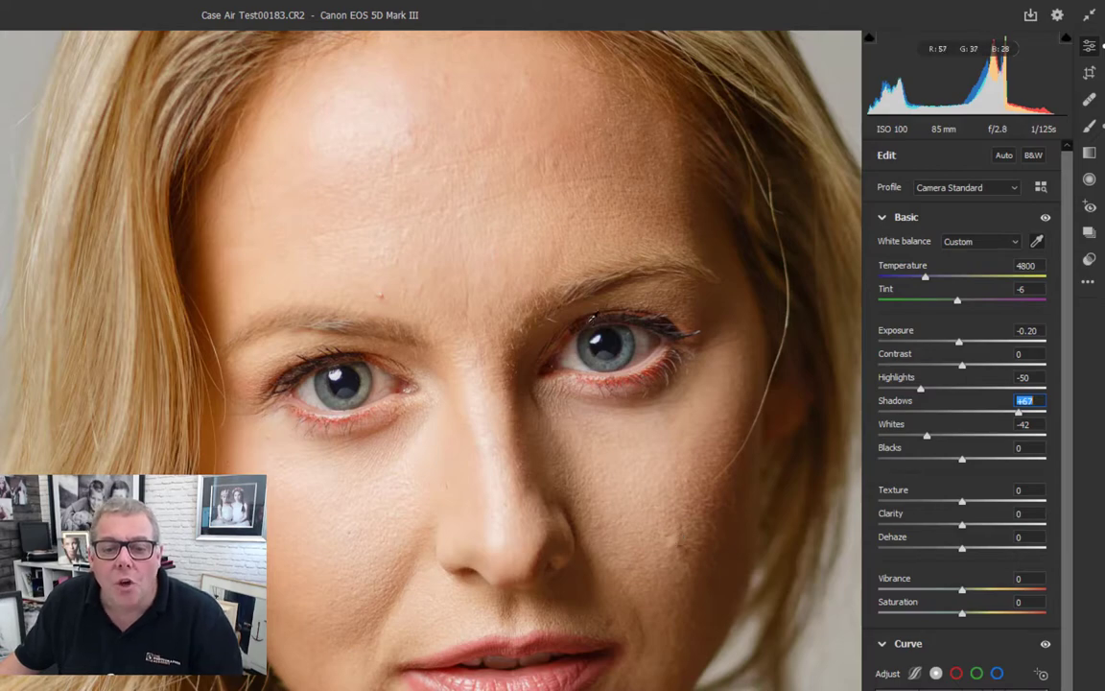
drag(555, 300, 579, 471)
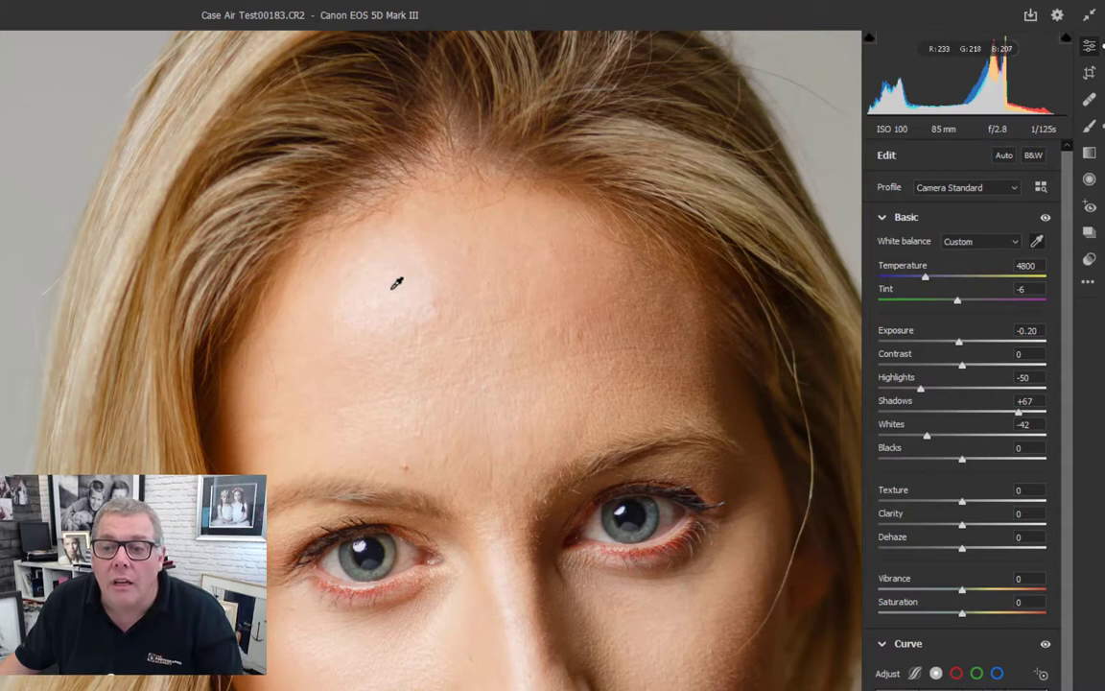
drag(921, 388, 902, 387)
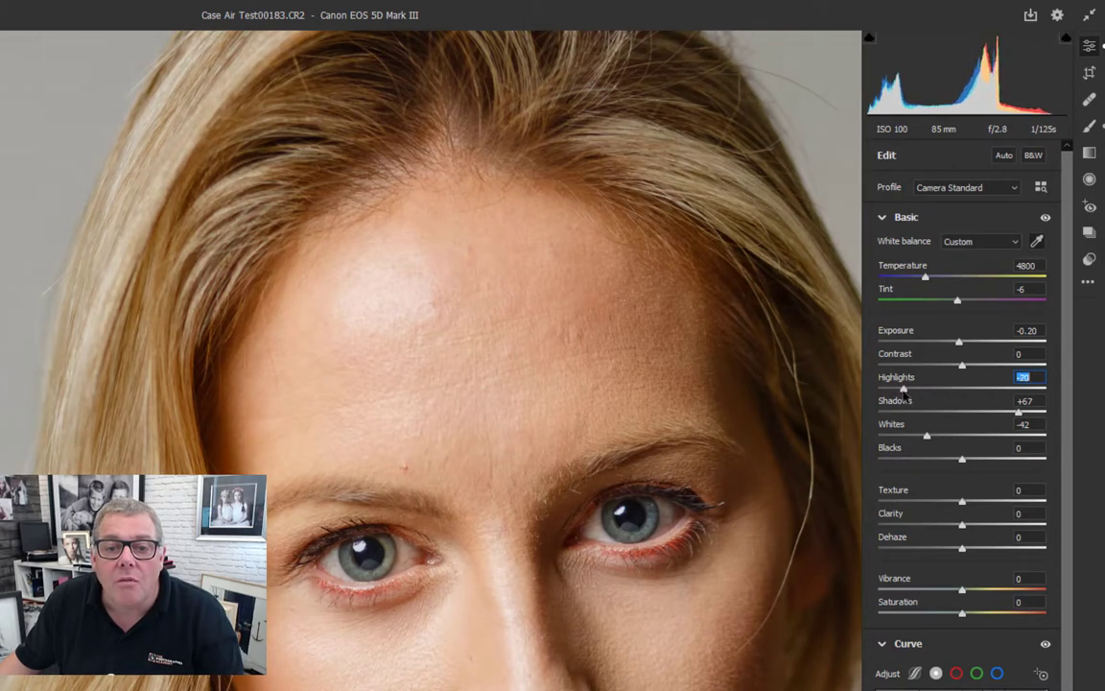
- Select the existing brush adjustment on the shadowed side of the forehead and raise its Exposure to +1.05
drag(720, 590, 664, 316)
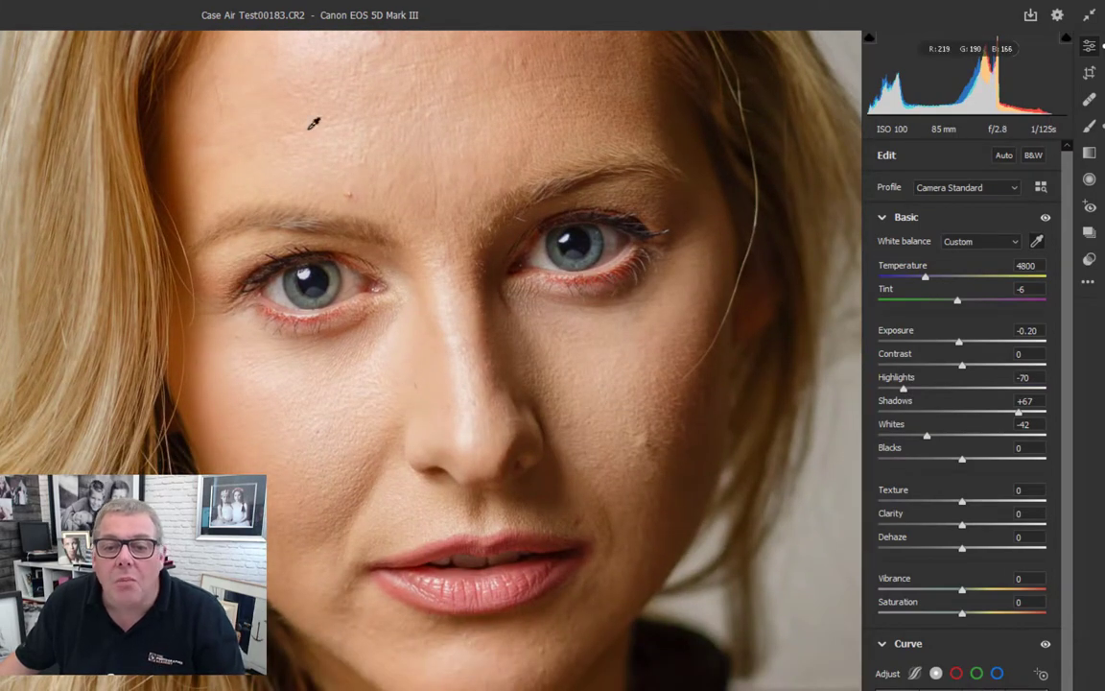
scroll(365, 322, down, 5)
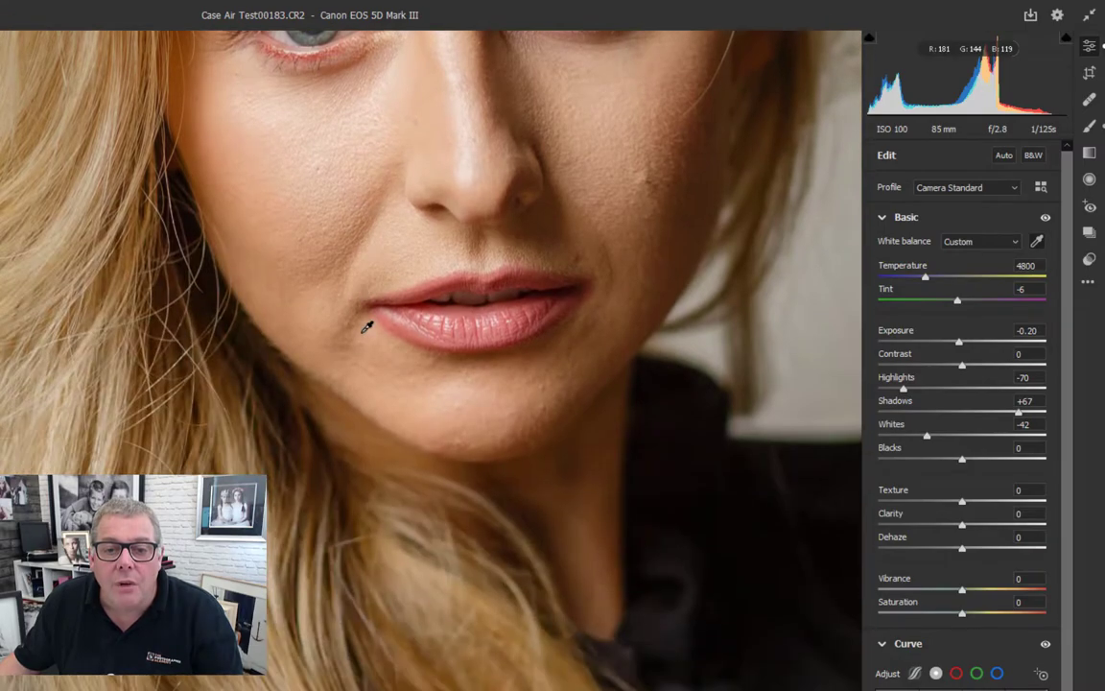
scroll(365, 326, down, 15)
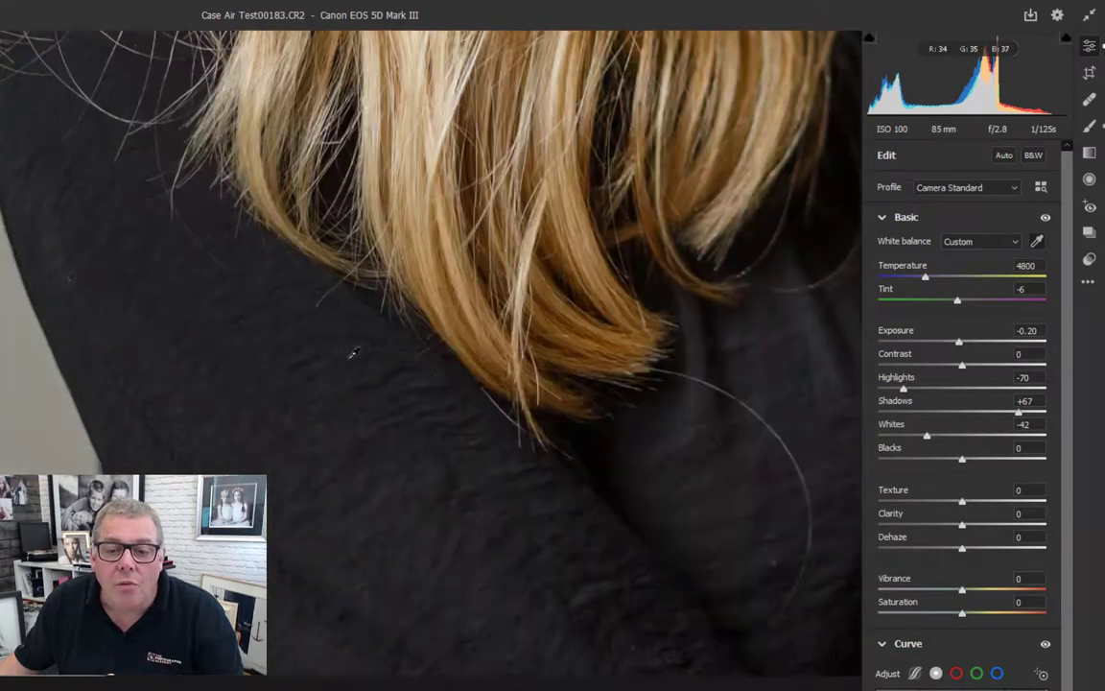
scroll(353, 349, up, 20)
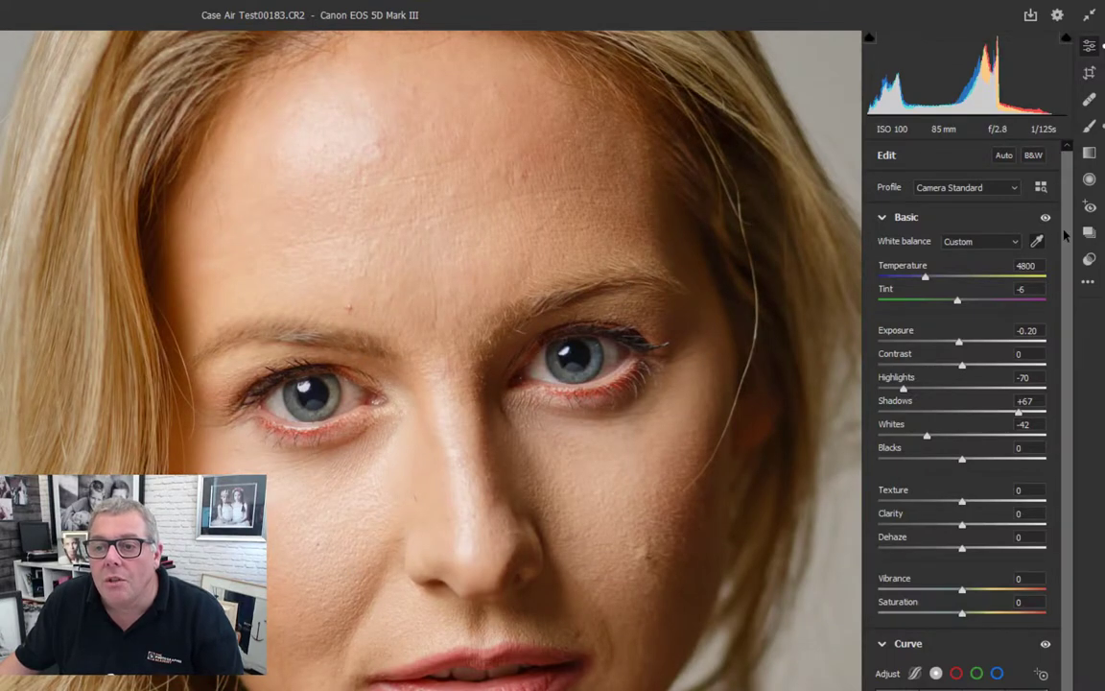
key(k)
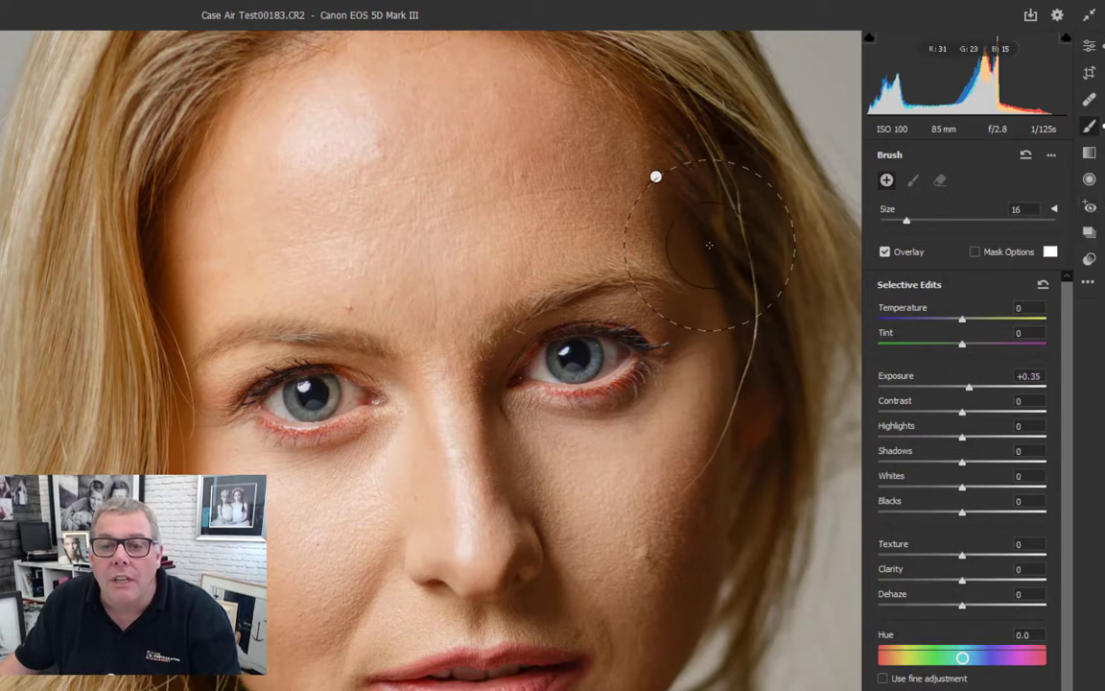
click(656, 177)
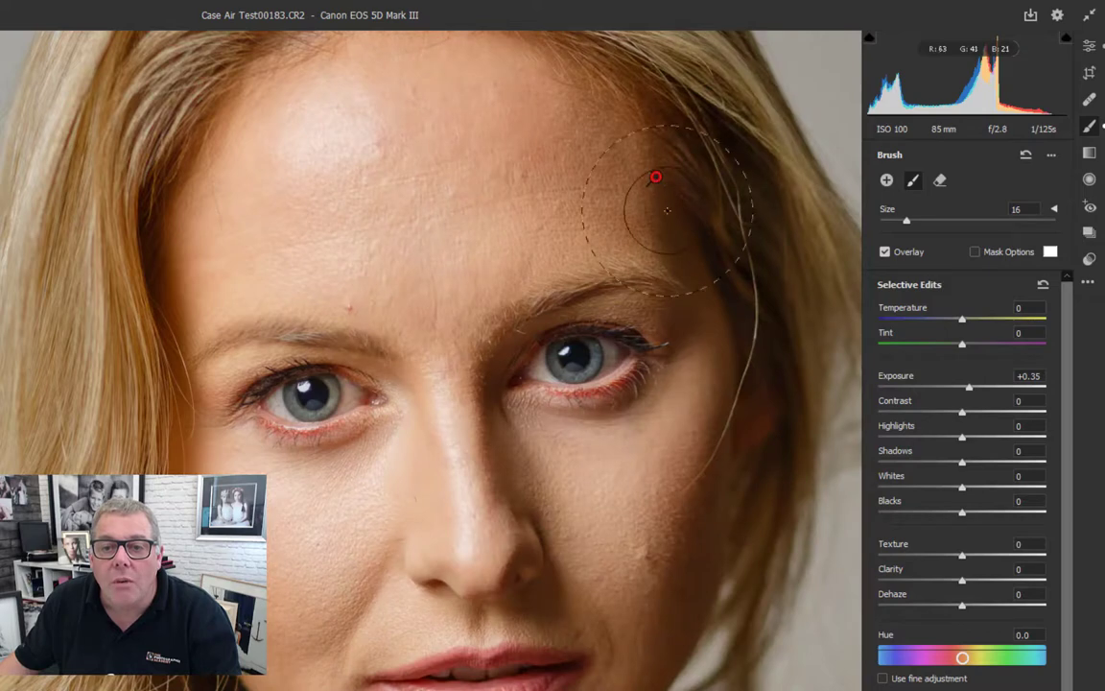
drag(968, 387, 985, 390)
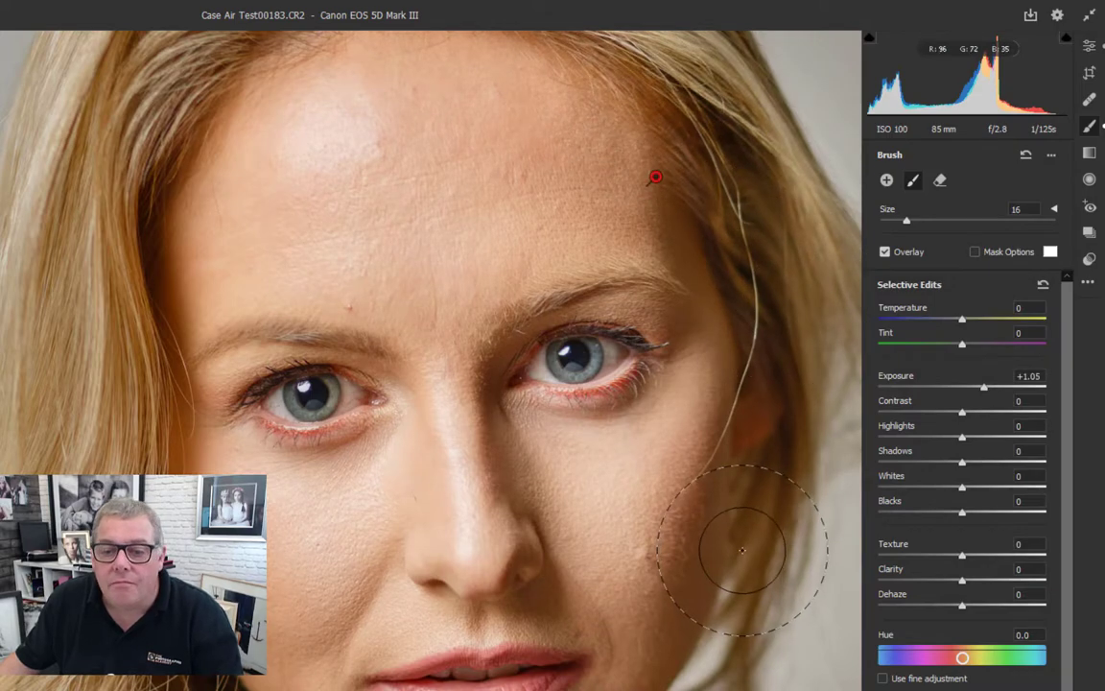
- Start a new brush adjustment with size 8 and Exposure +1.05, and paint it over the shadow beside the nose
scroll(577, 468, down, 5)
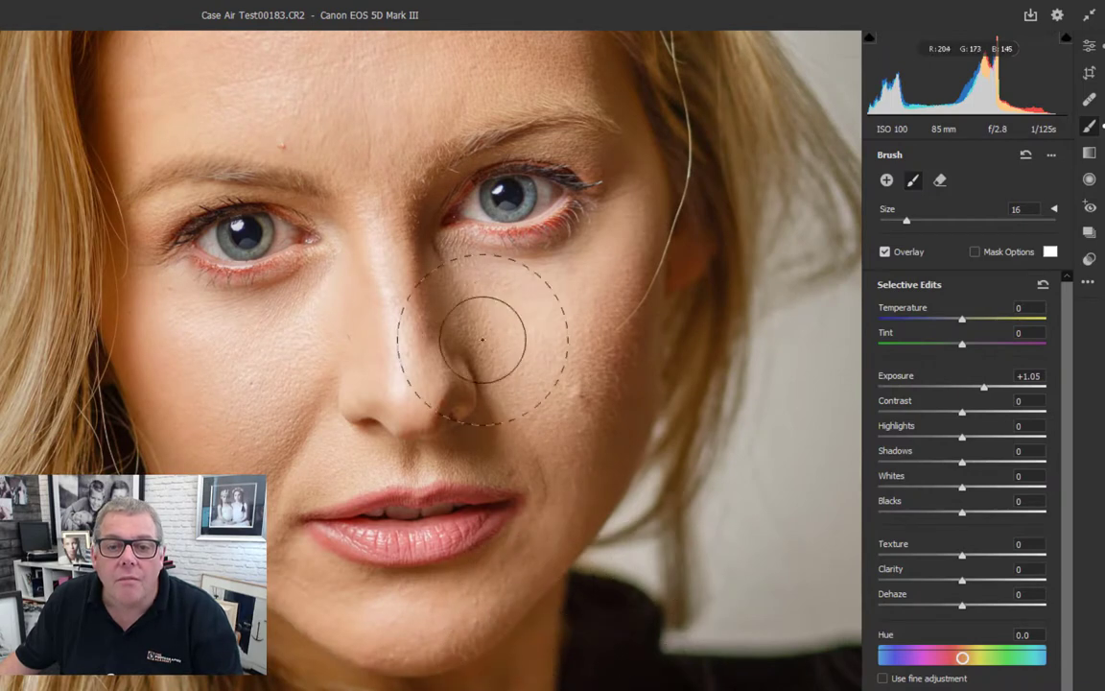
click(887, 180)
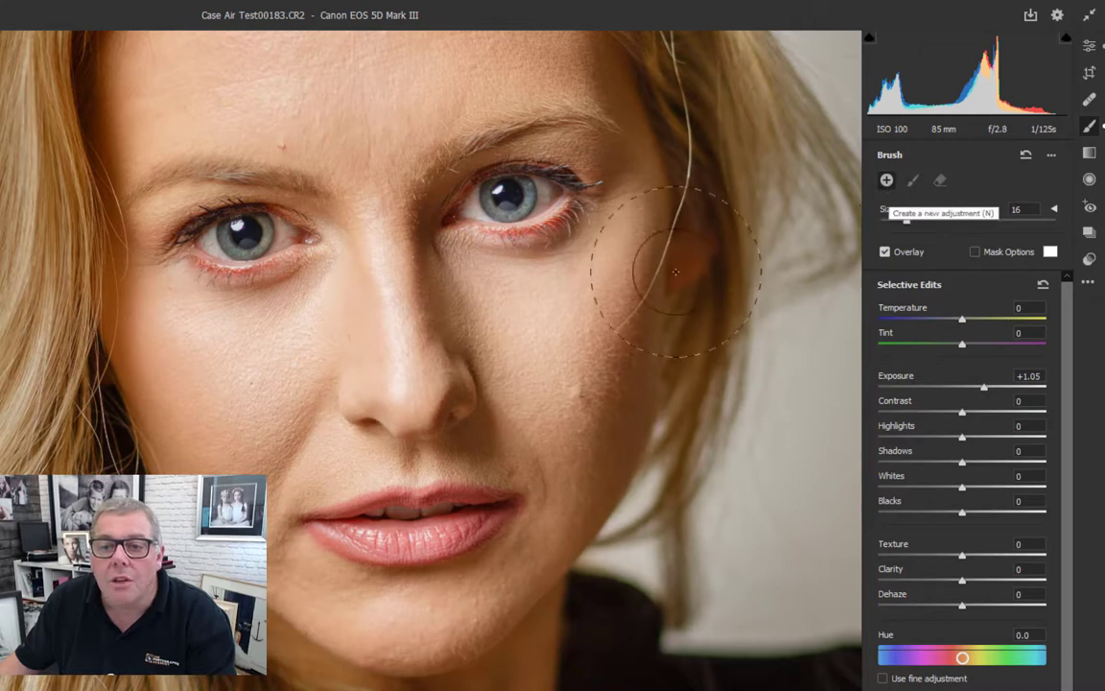
key(bracketleft)
key(bracketleft)
key(bracketleft)
key(bracketleft)
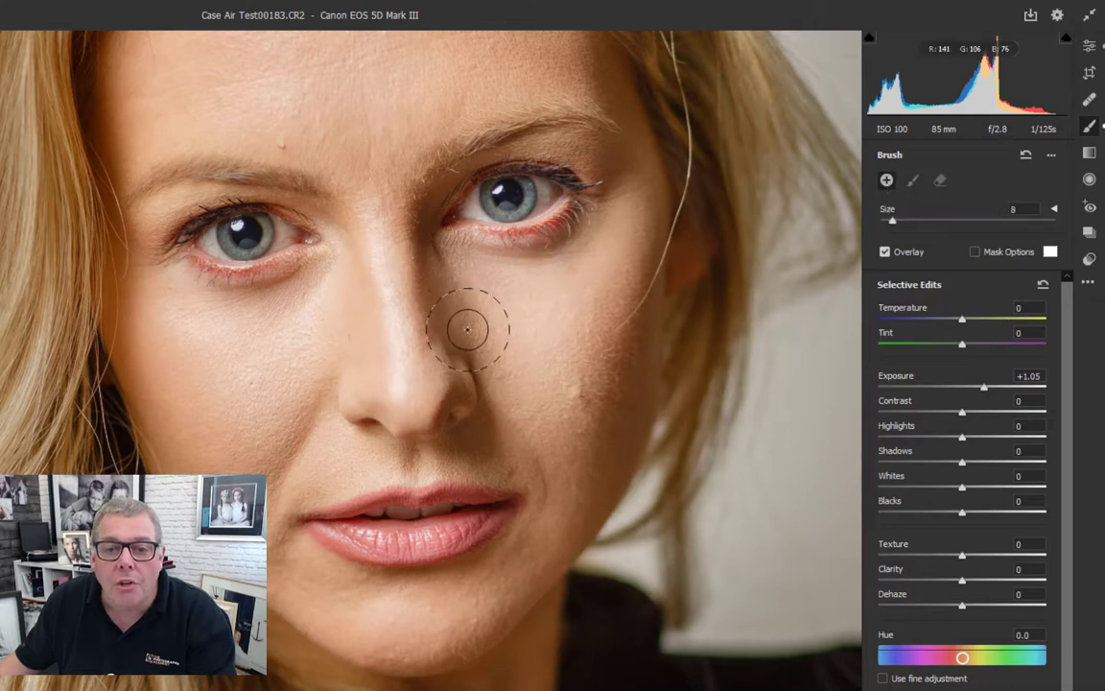
drag(463, 313, 428, 230)
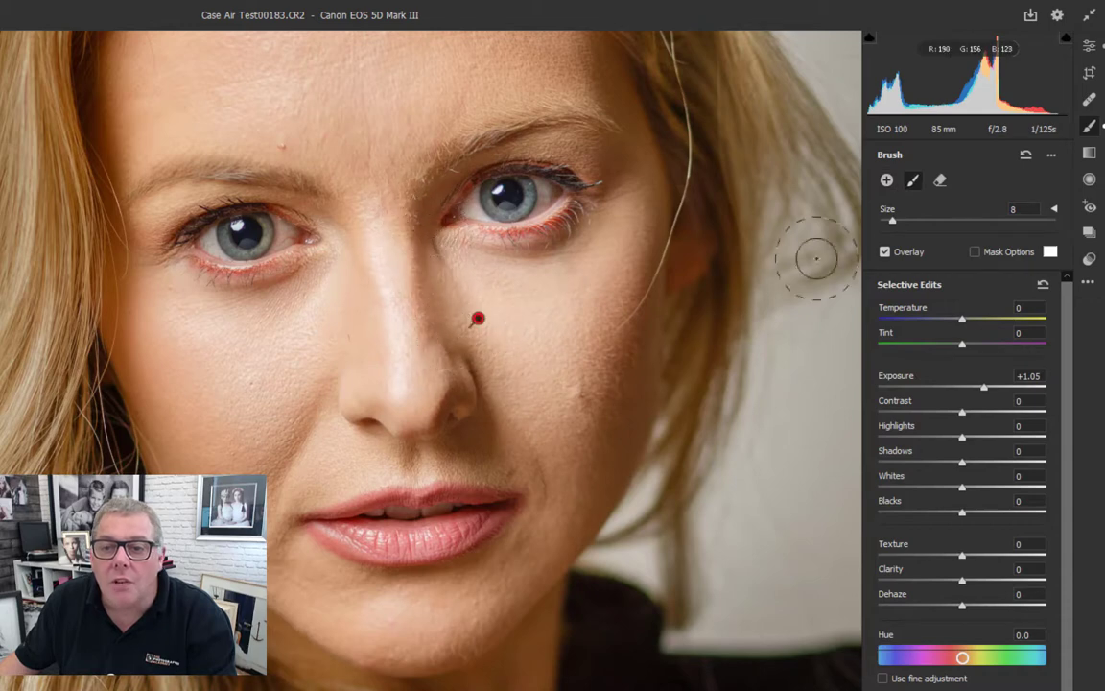
- Paint a new size 7 brush adjustment down the bridge of the nose with Exposure 0 and Highlights -22
click(886, 180)
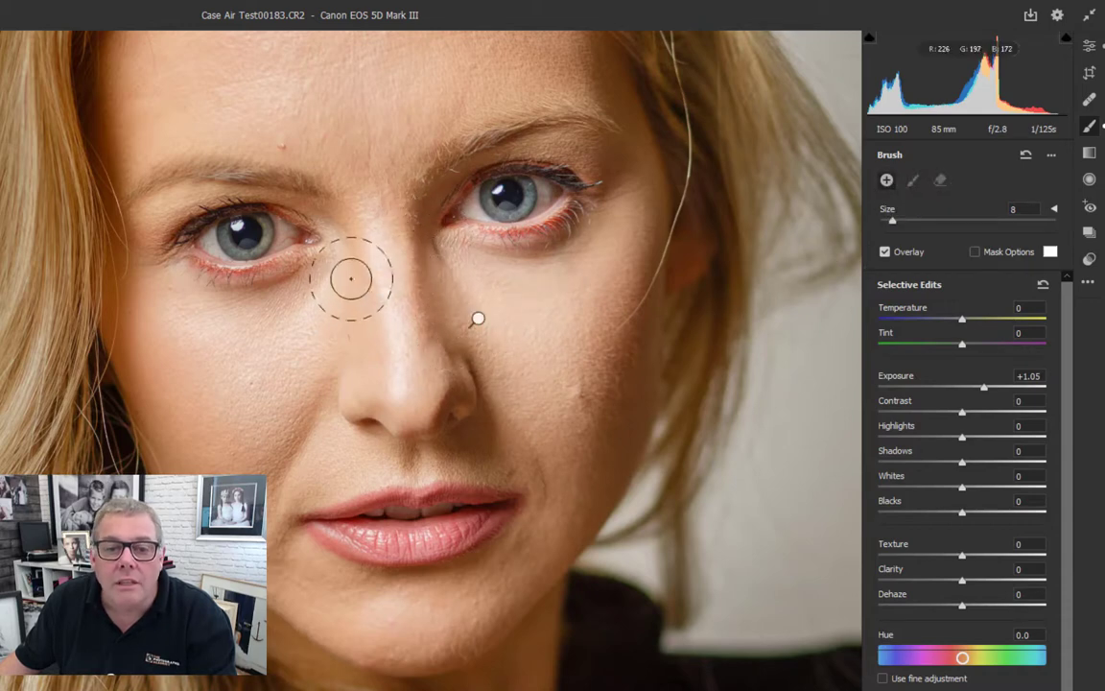
key(bracketleft)
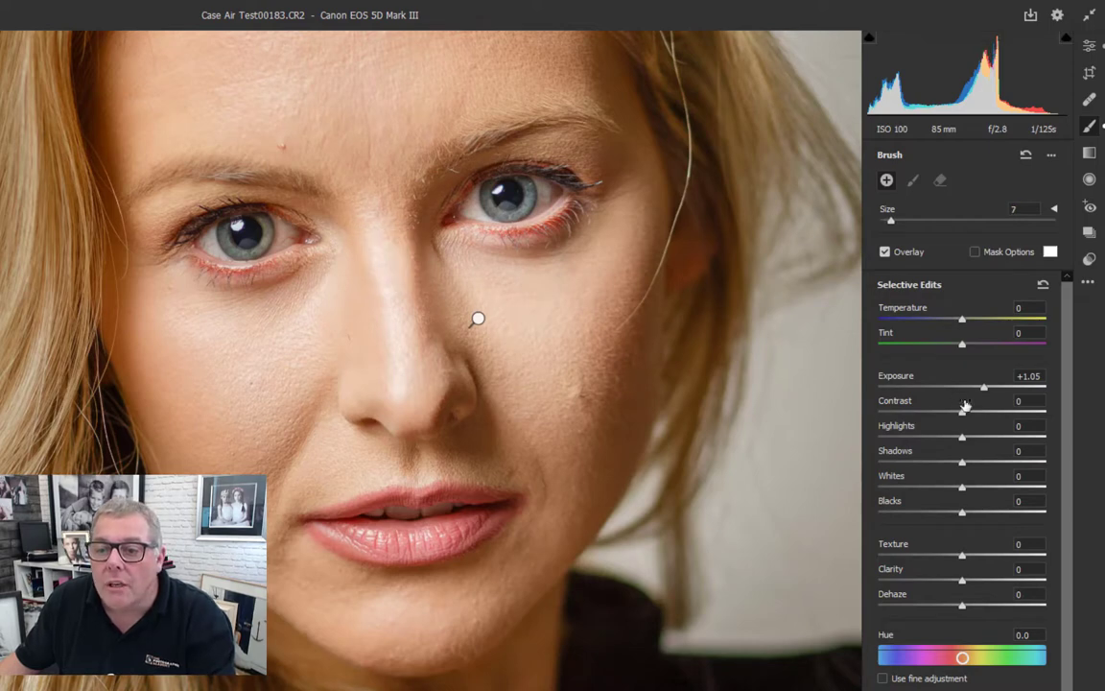
double_click(981, 387)
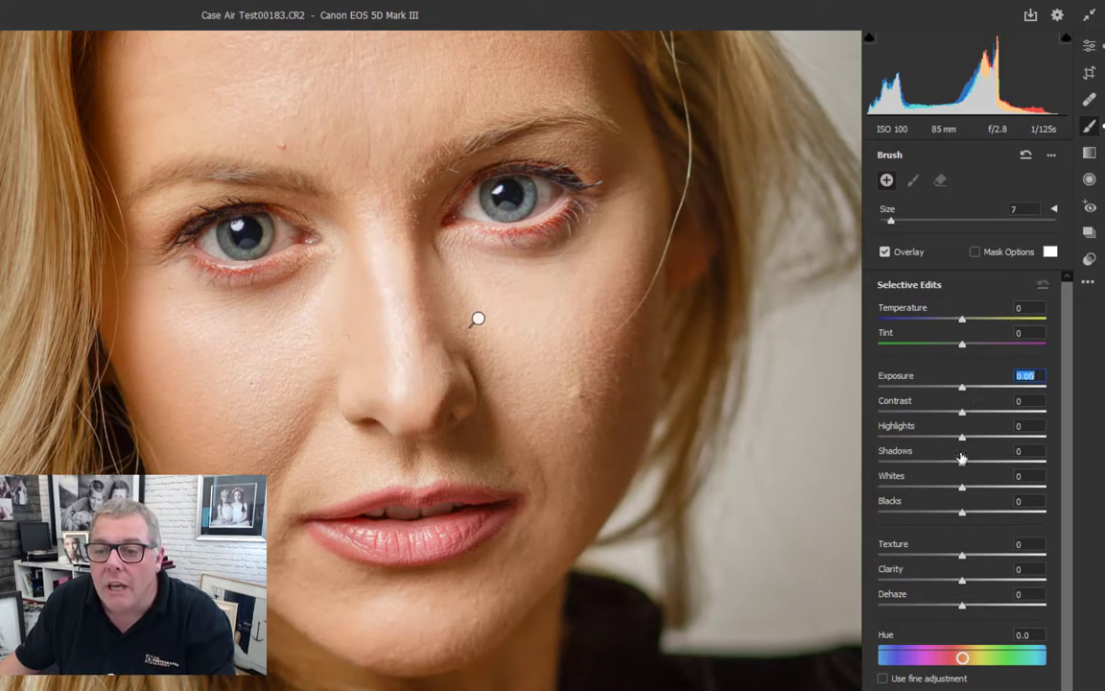
drag(961, 437, 942, 442)
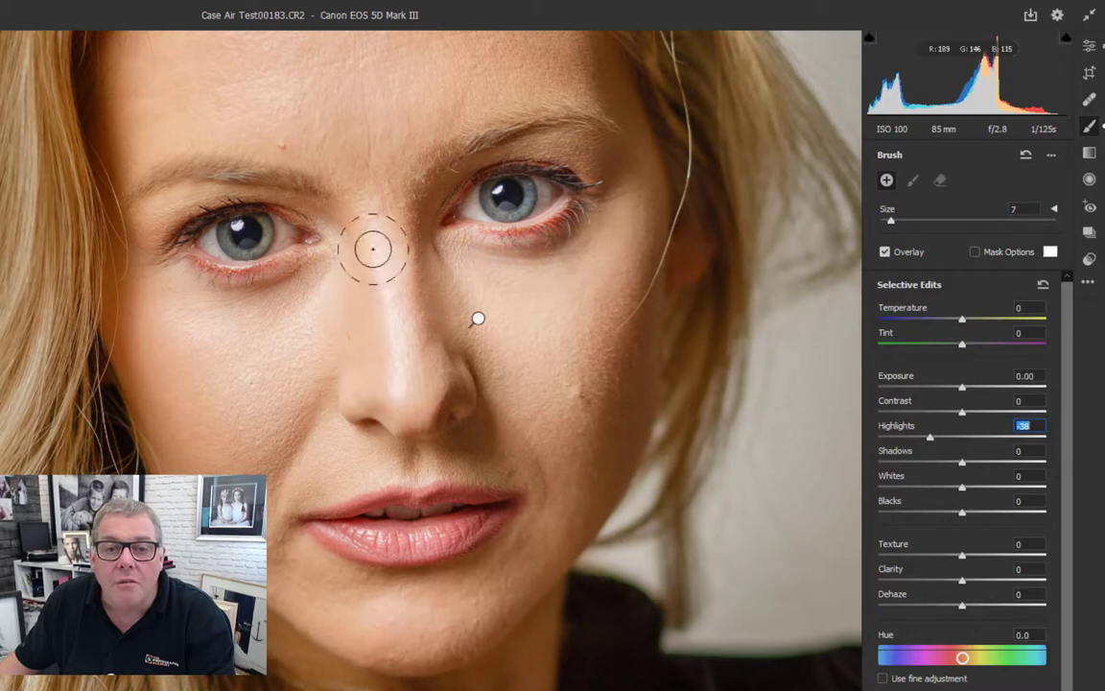
mouse_move(373, 233)
mouse_down()
mouse_move(397, 293)
mouse_move(401, 388)
mouse_up()
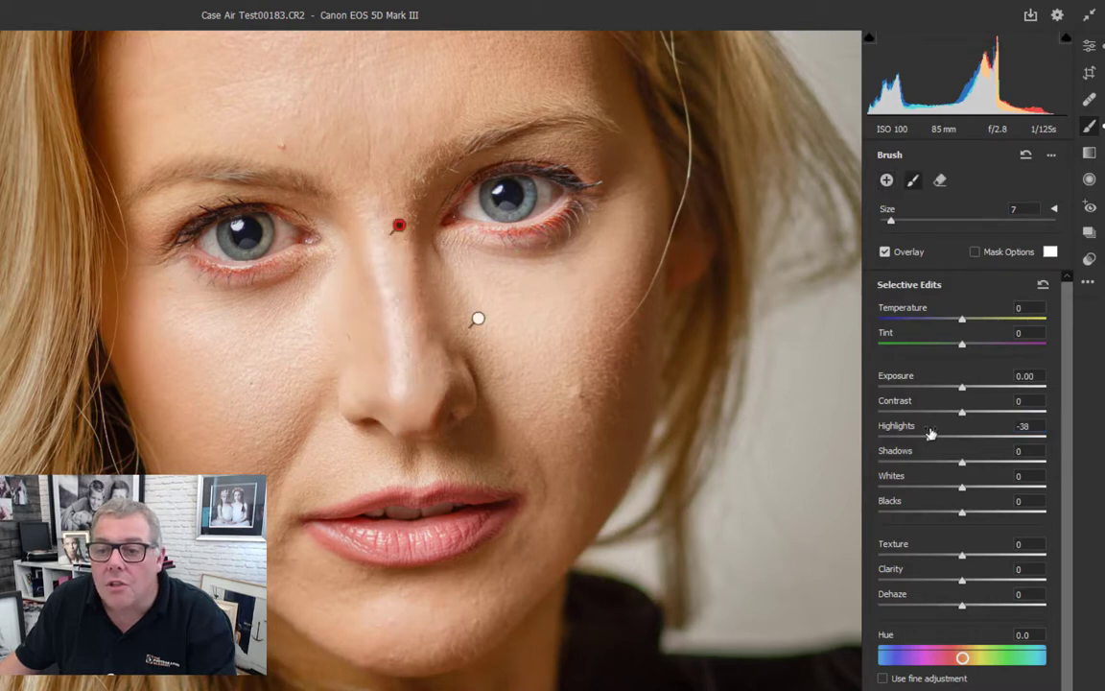
drag(930, 437, 943, 440)
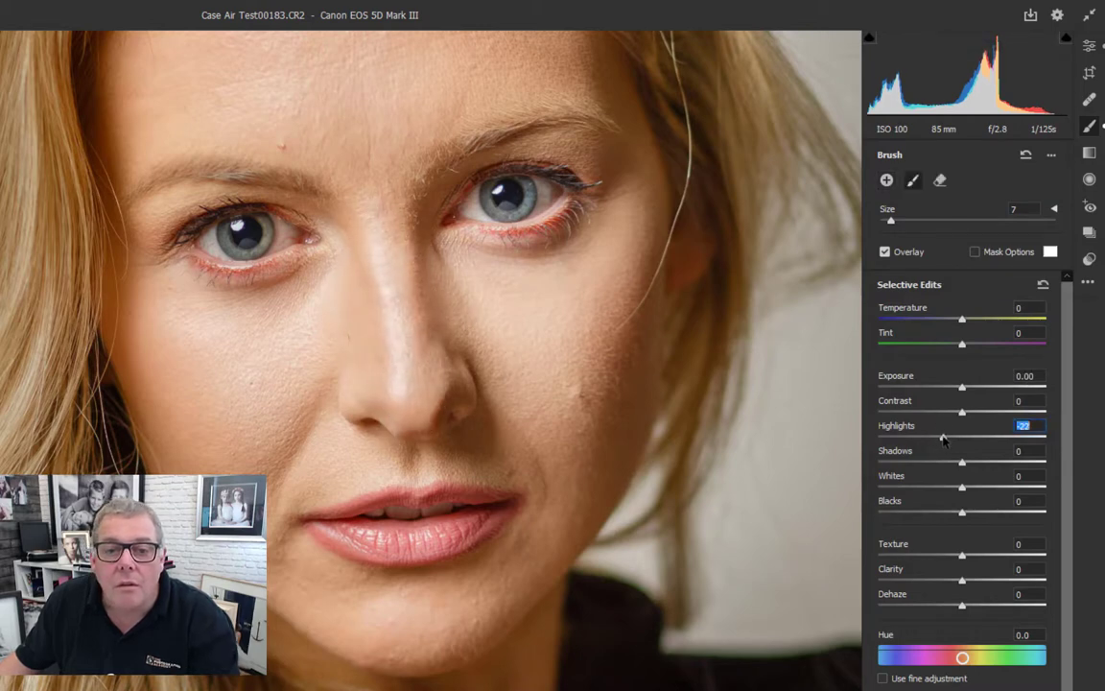
- Brush the same highlight reduction over the shiny area of the forehead, enlarging the brush to size 18
drag(415, 324, 518, 595)
mouse_move(333, 237)
mouse_down()
mouse_move(338, 259)
mouse_move(335, 230)
mouse_move(321, 235)
mouse_up()
mouse_move(392, 284)
mouse_down()
mouse_move(404, 247)
mouse_move(365, 176)
mouse_up()
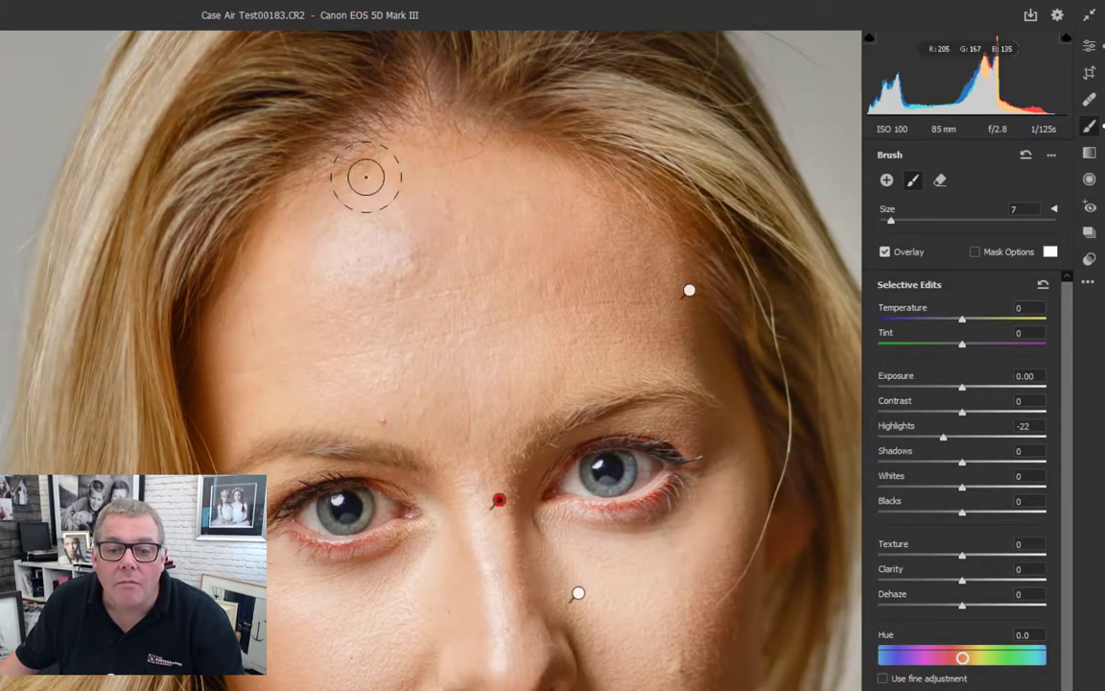
key(bracketright)
key(bracketright)
key(bracketright)
key(bracketright)
key(bracketright)
key(bracketright)
key(bracketright)
key(bracketright)
key(bracketright)
key(bracketright)
key(bracketright)
key(space)
drag(501, 443, 342, 175)
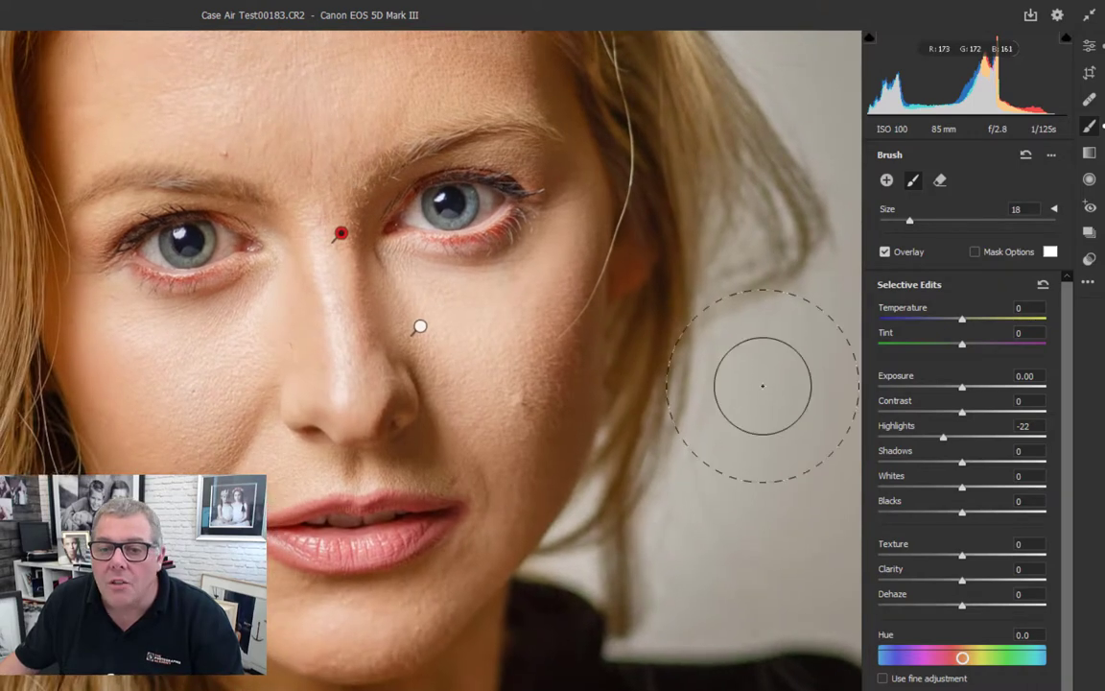
- Start another brush adjustment, reduce the brush size to 5, and paint over the shine on the nose tip and bridge
click(886, 179)
key(bracketleft)
key(bracketleft)
key(bracketleft)
key(bracketleft)
key(bracketleft)
key(bracketleft)
key(bracketleft)
key(bracketleft)
key(bracketleft)
key(bracketleft)
key(bracketleft)
key(bracketleft)
key(bracketleft)
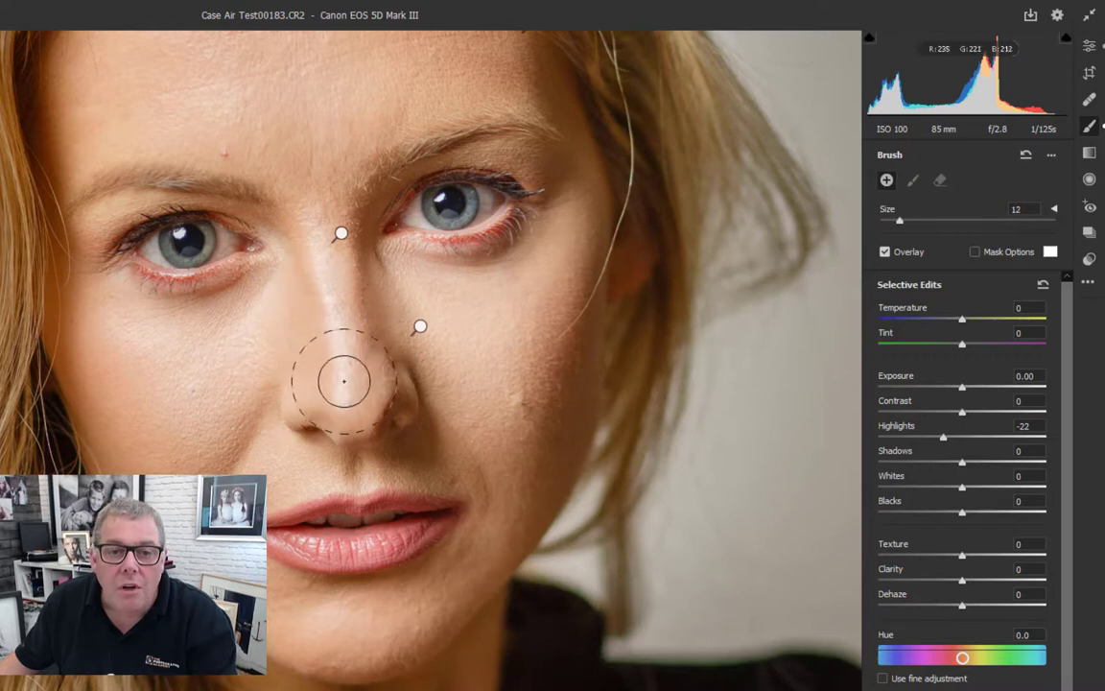
mouse_move(339, 399)
mouse_down()
mouse_move(329, 267)
mouse_move(303, 211)
mouse_up()
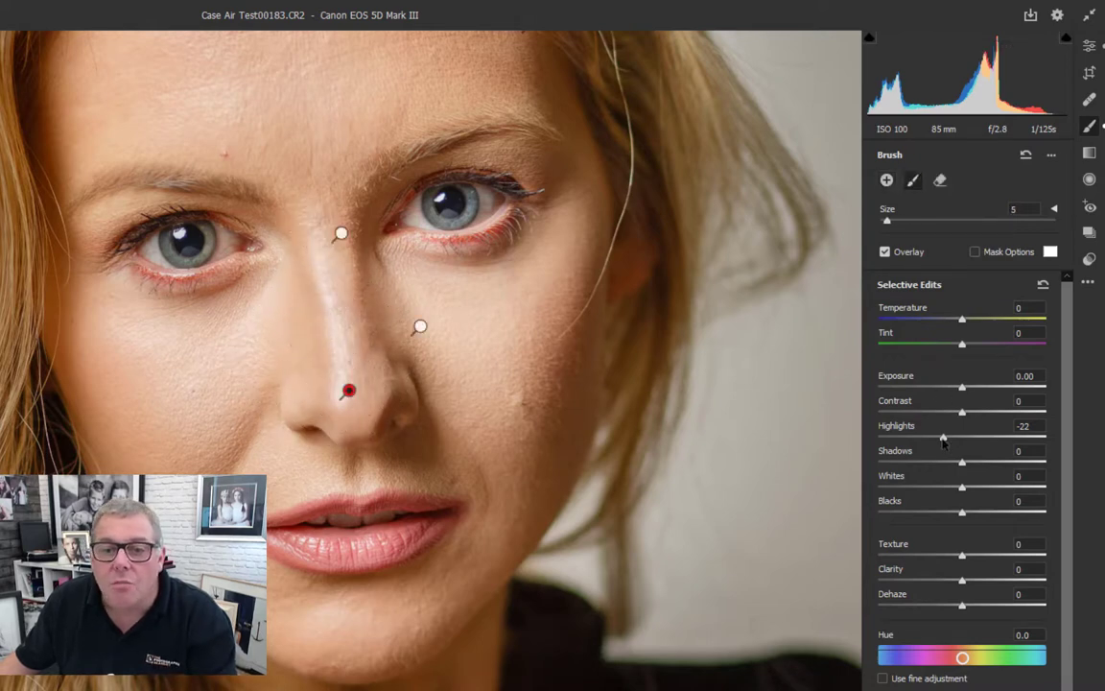
- Set the nose adjustment's Highlights to -61 and its Whites to +1
mouse_move(943, 438)
mouse_down()
mouse_move(918, 438)
mouse_move(930, 439)
mouse_up()
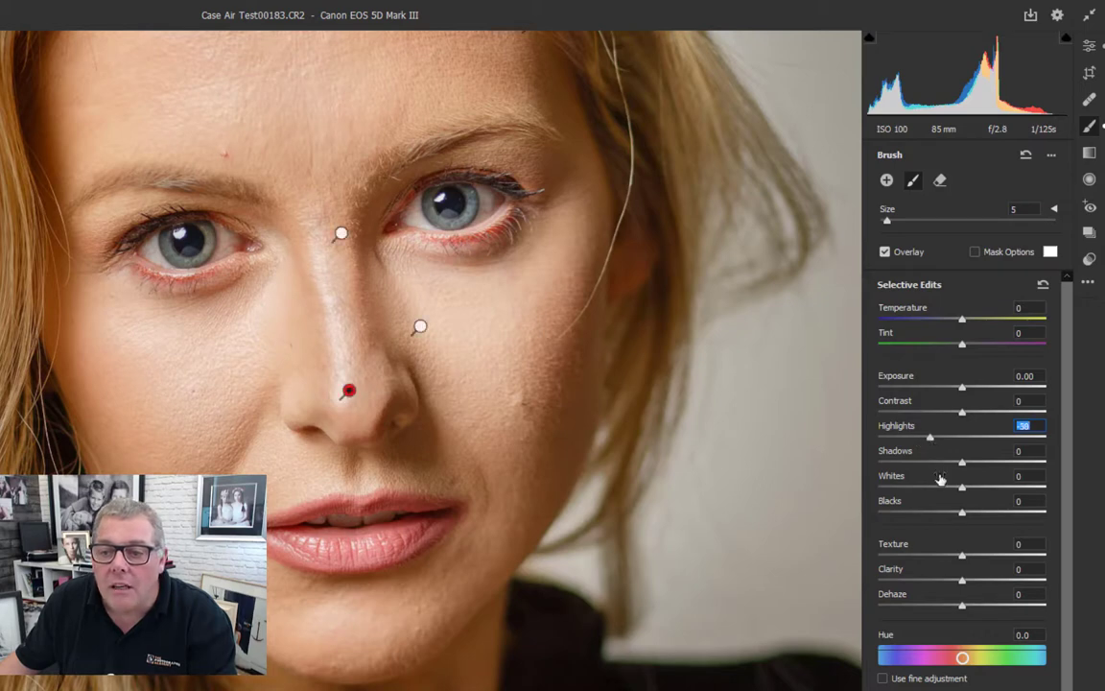
mouse_move(962, 487)
mouse_down()
mouse_move(933, 489)
mouse_move(958, 489)
mouse_up()
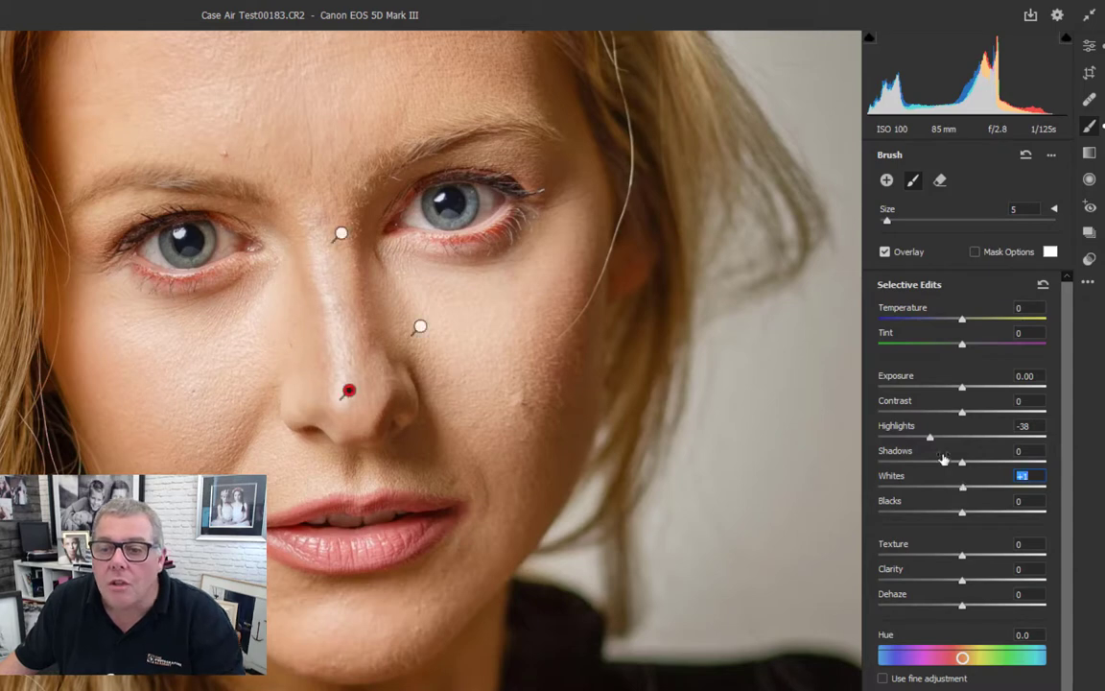
drag(930, 439, 913, 449)
- Paint a new brush adjustment over both eyes with Highlights 0, Exposure +0.65, Contrast +16 and Texture +4
drag(404, 275, 455, 376)
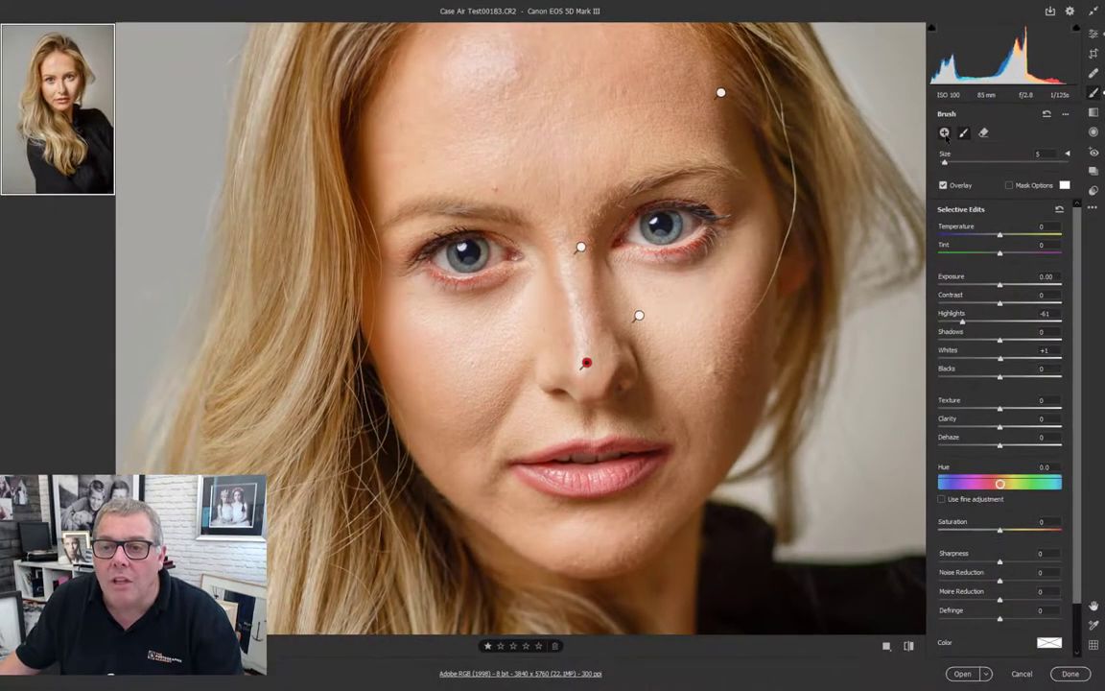
click(886, 179)
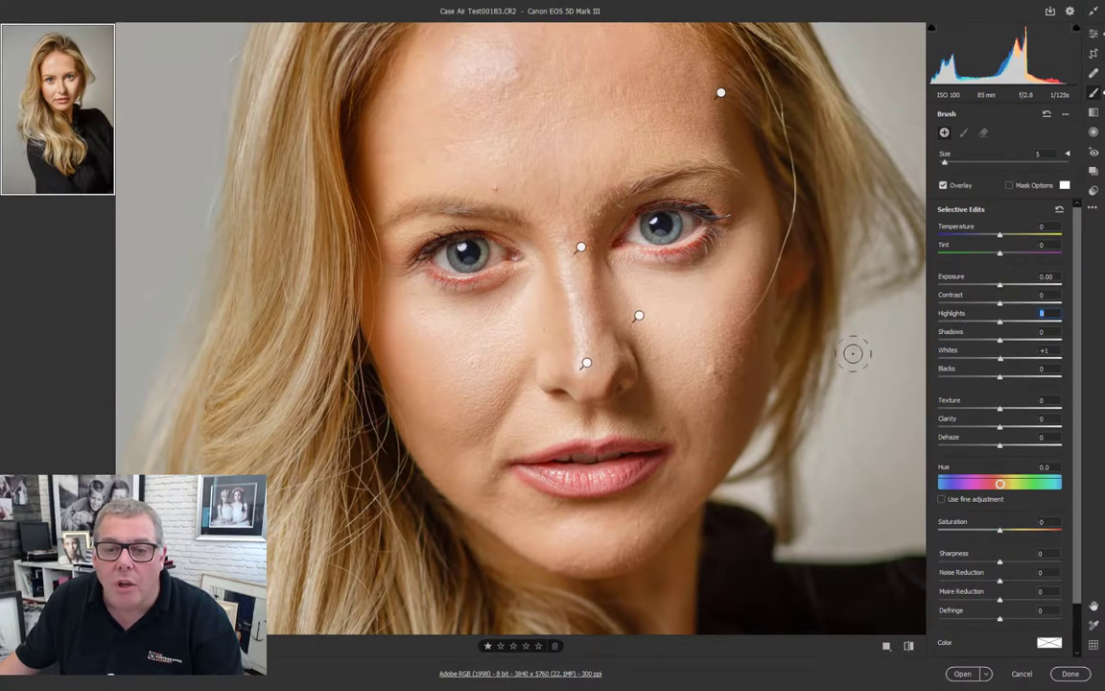
drag(641, 236, 682, 226)
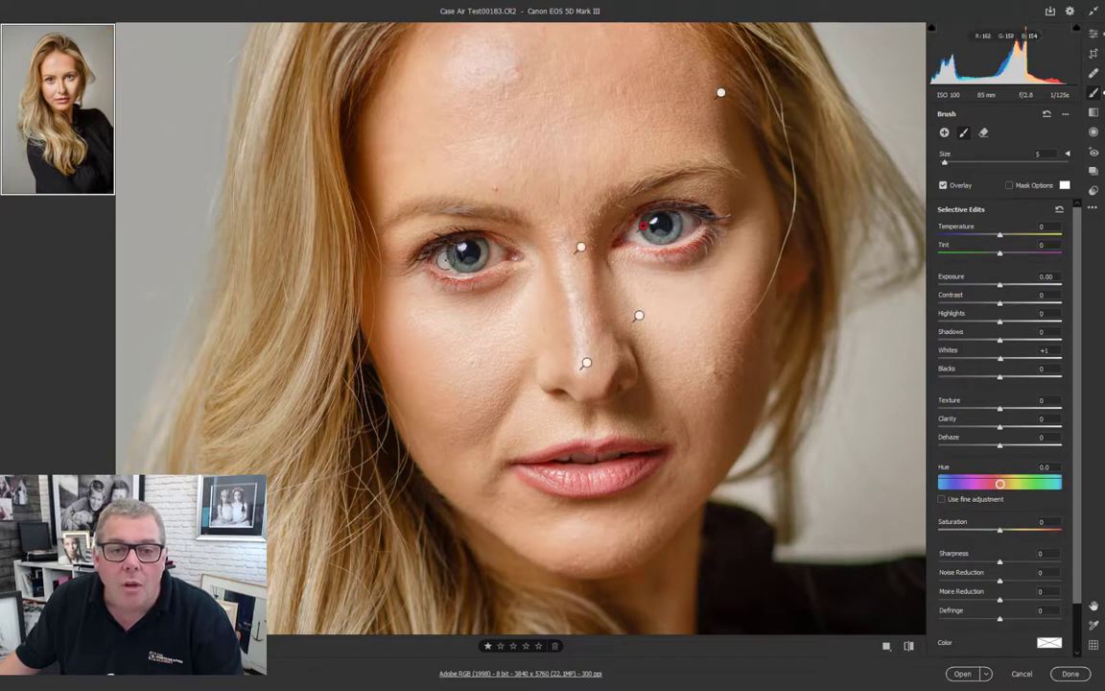
mouse_move(443, 261)
mouse_down()
mouse_move(489, 251)
mouse_move(454, 256)
mouse_up()
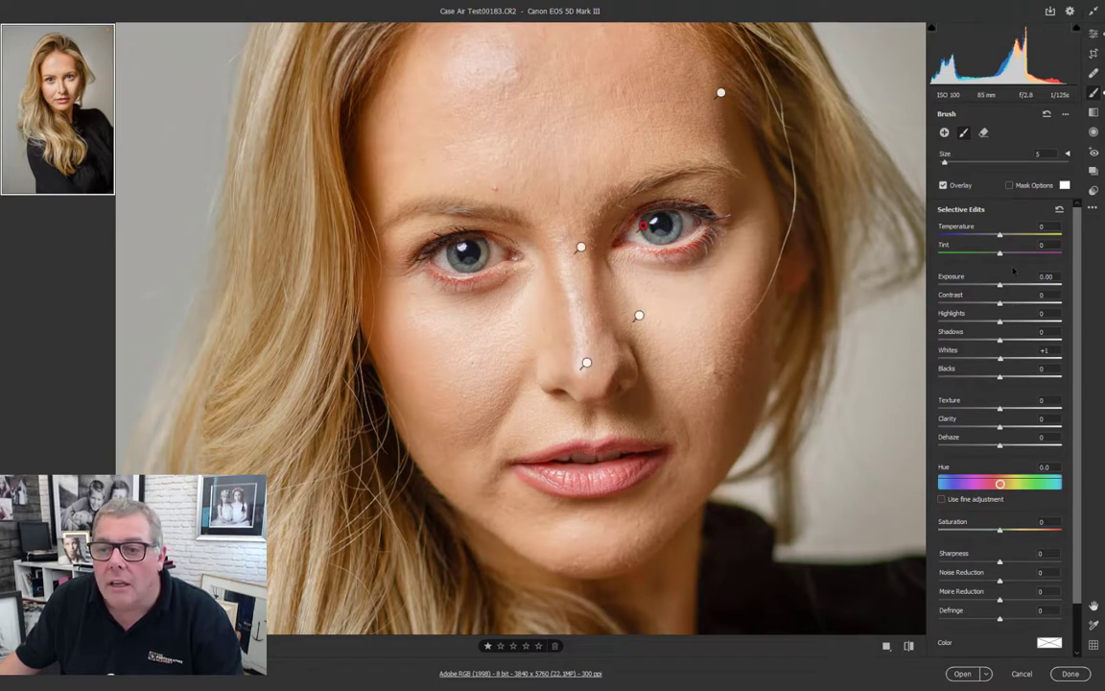
drag(1001, 286, 1011, 304)
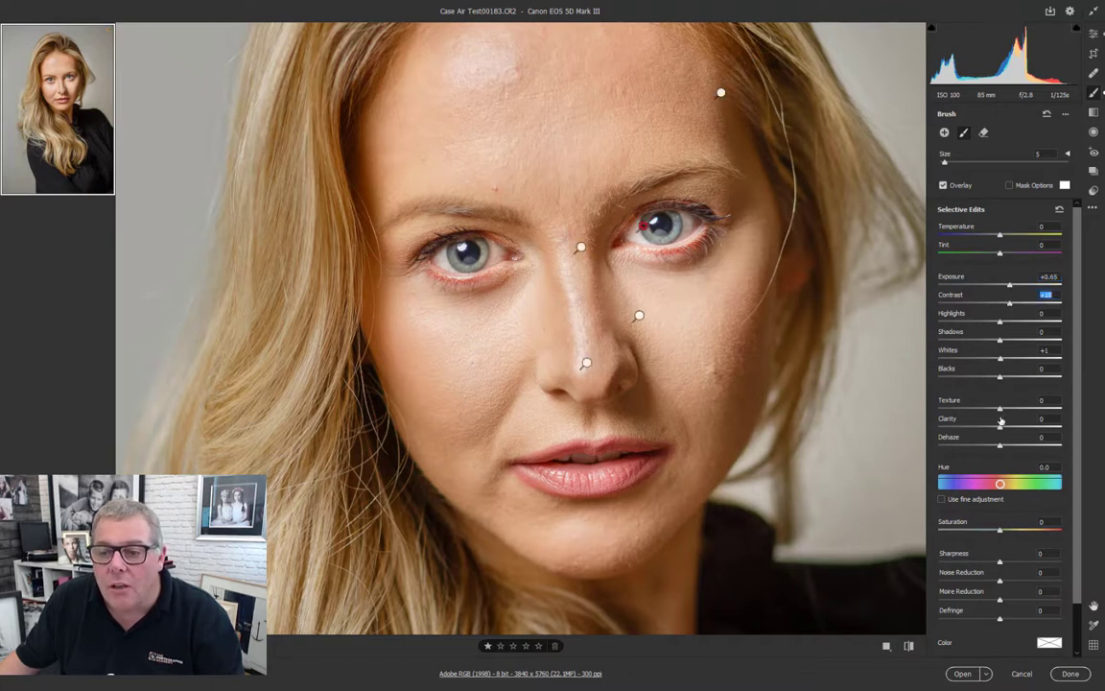
drag(1000, 410, 1006, 410)
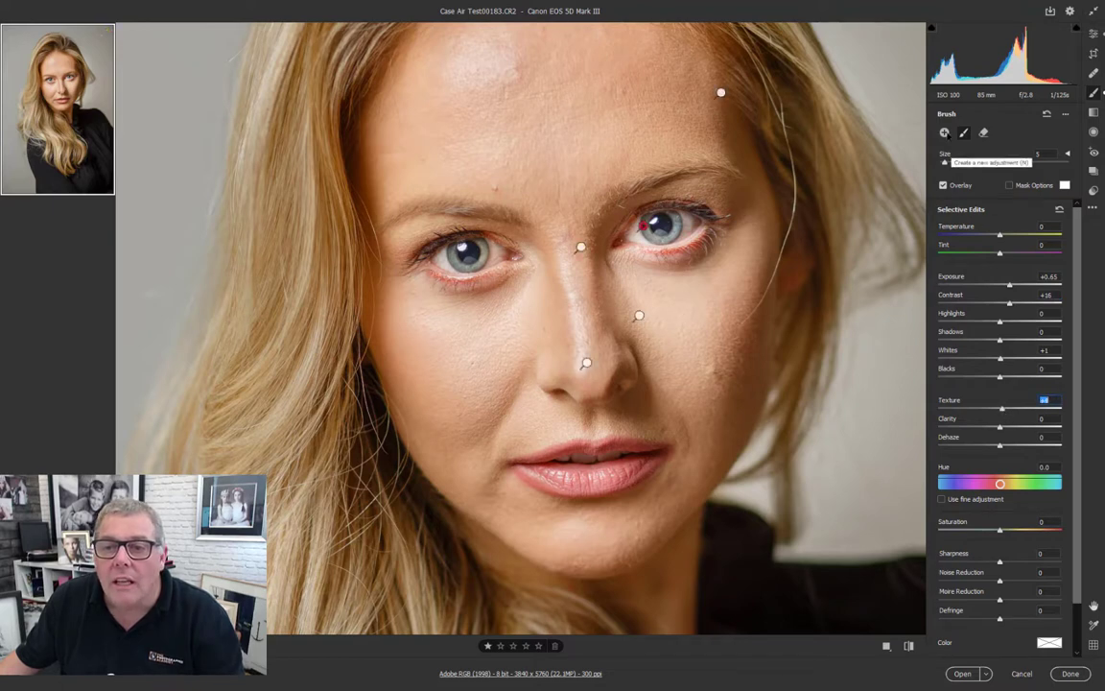
- Paint a new brush adjustment over the lips, refining the upper lip at brush size 1, and set its Exposure to +0.35
click(943, 134)
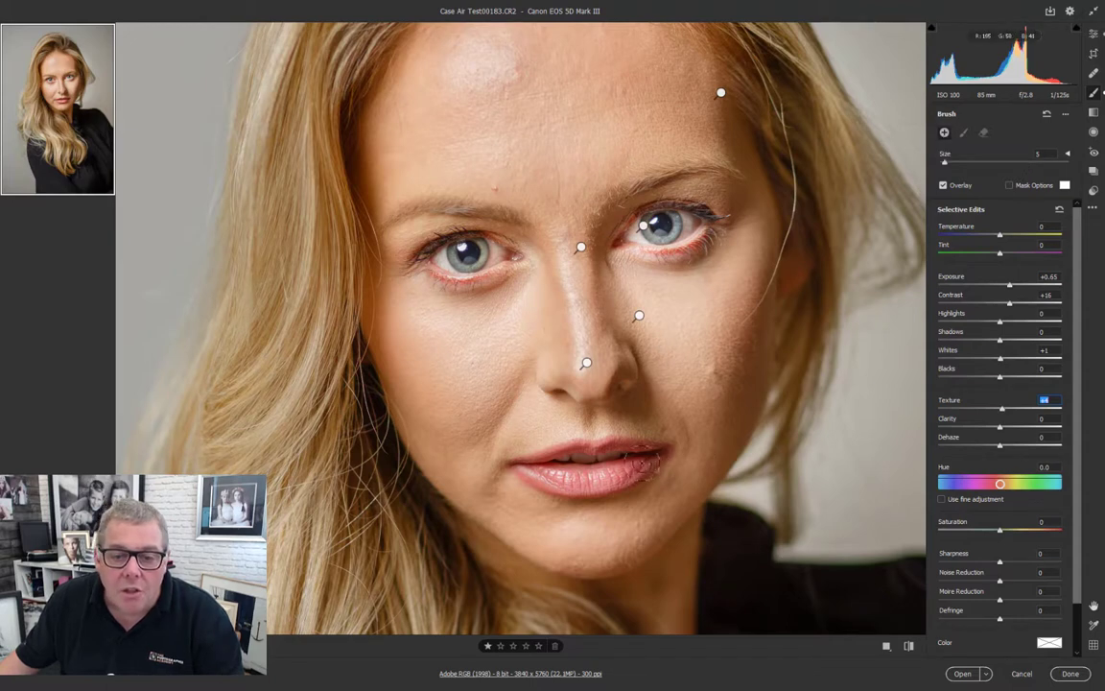
drag(652, 469, 572, 476)
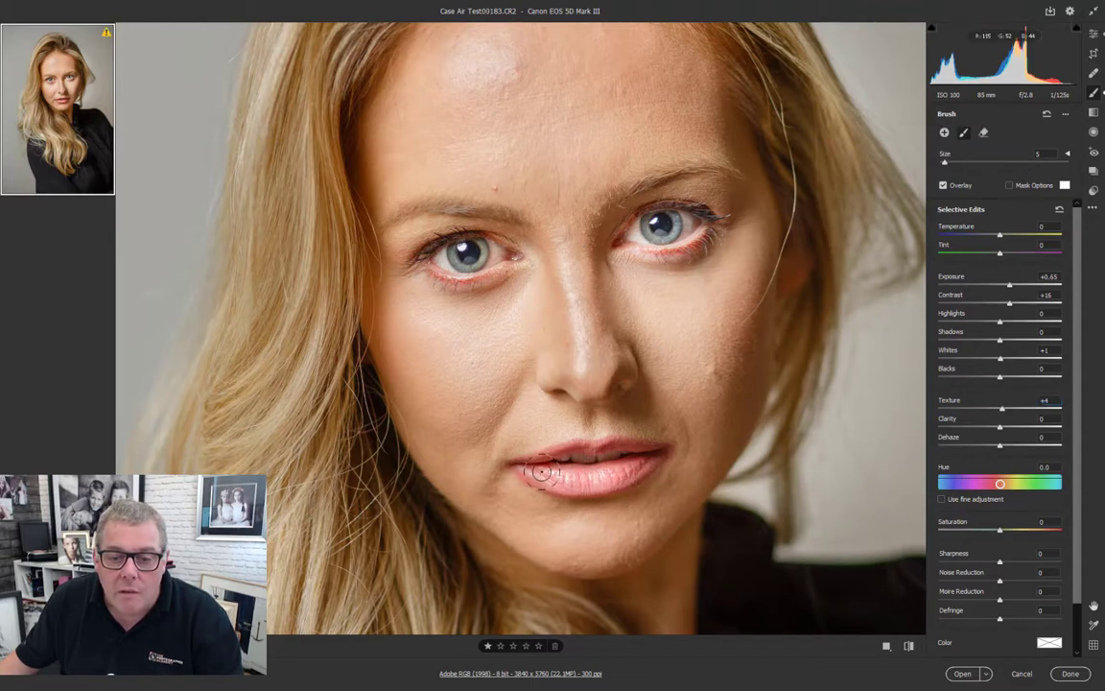
key(bracketleft)
key(bracketleft)
key(bracketleft)
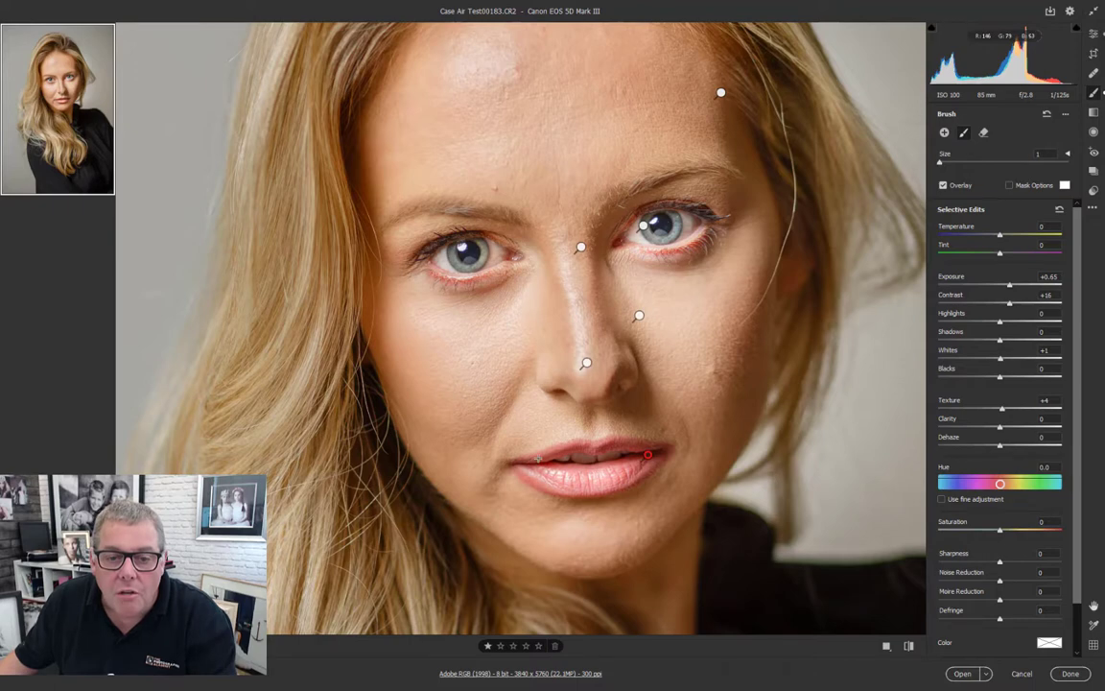
drag(539, 461, 564, 455)
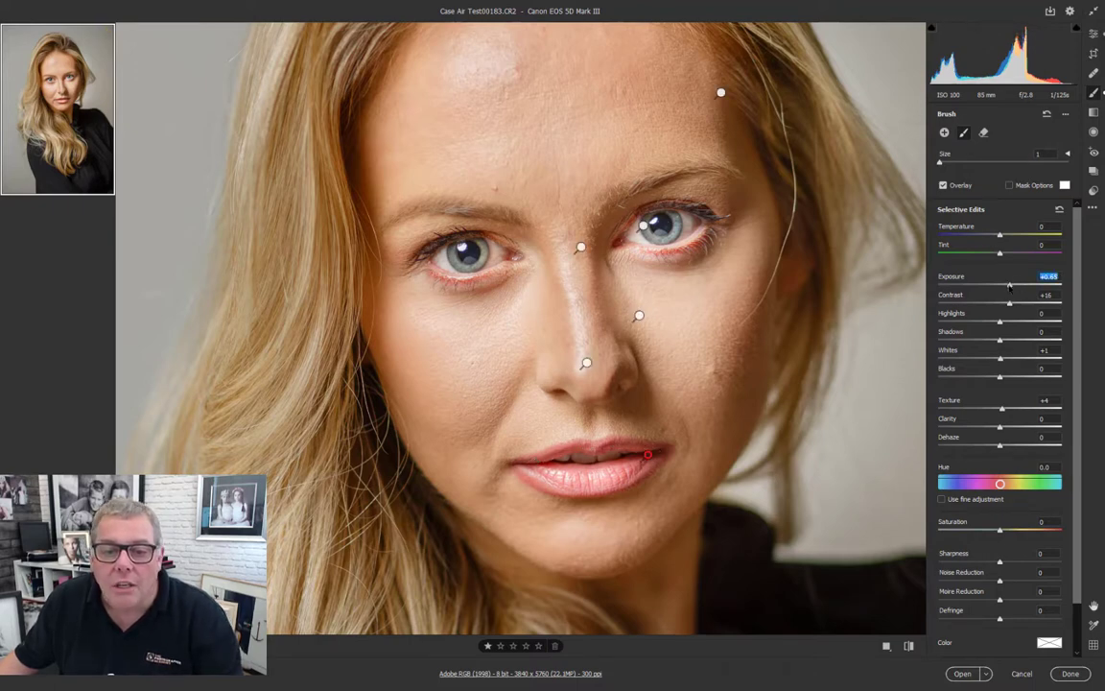
drag(1009, 286, 1003, 287)
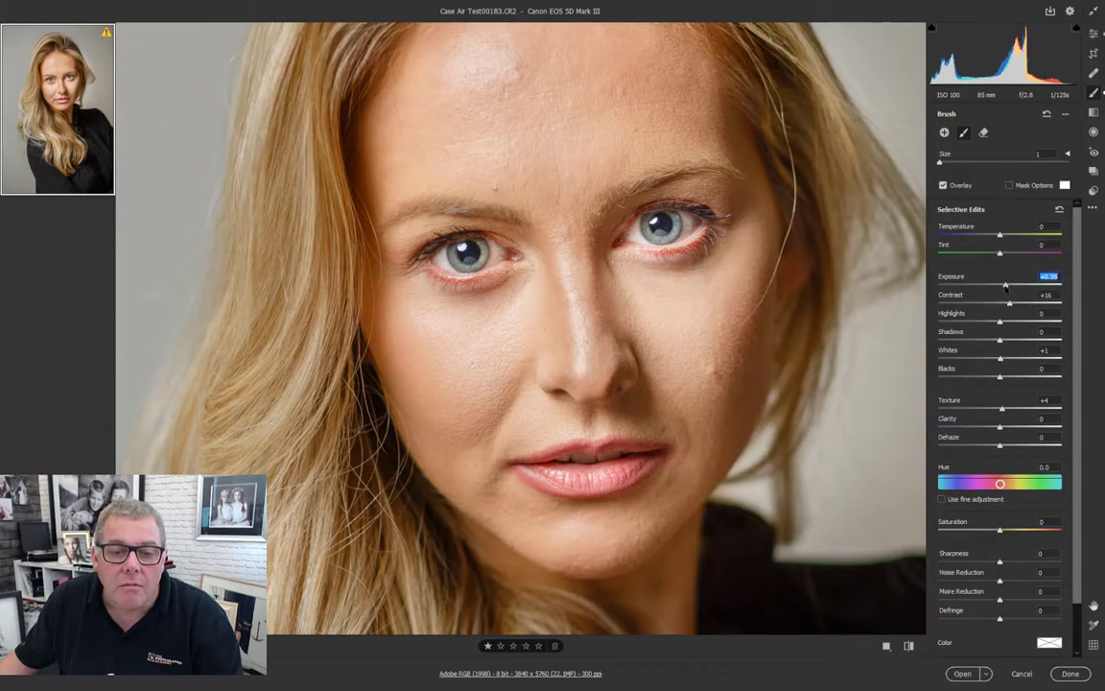
drag(546, 458, 569, 445)
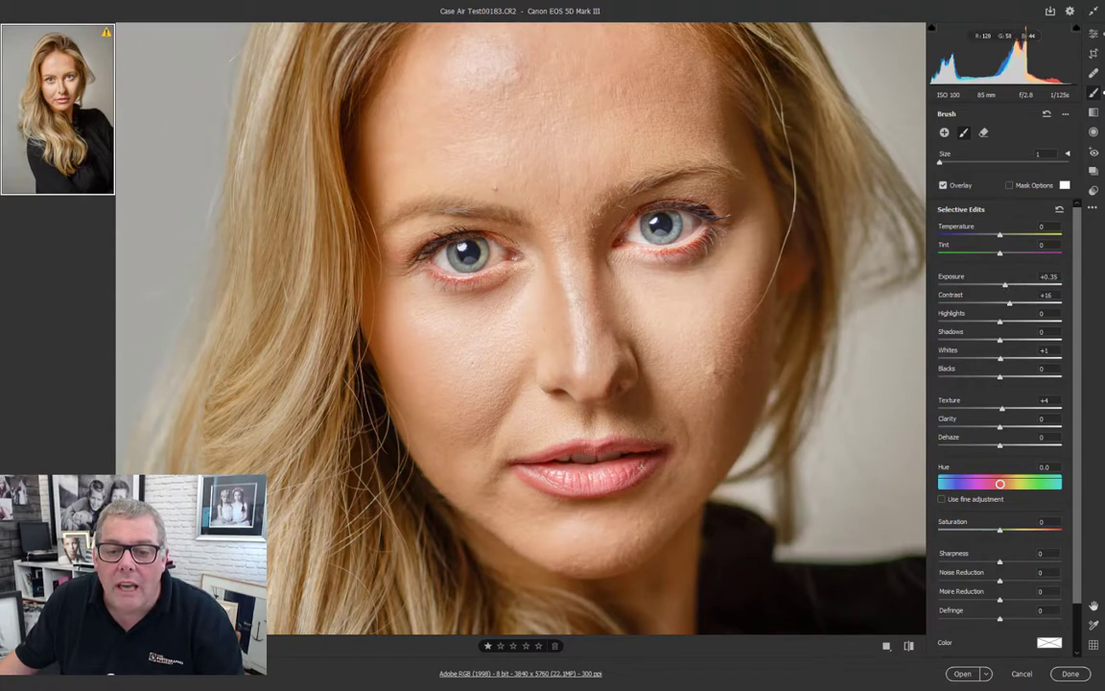
- Lower the portrait's overall Exposure to -0.35 in the global edits and open the image in Photoshop
key(bracketright)
key(bracketright)
key(bracketright)
key(bracketright)
key(bracketright)
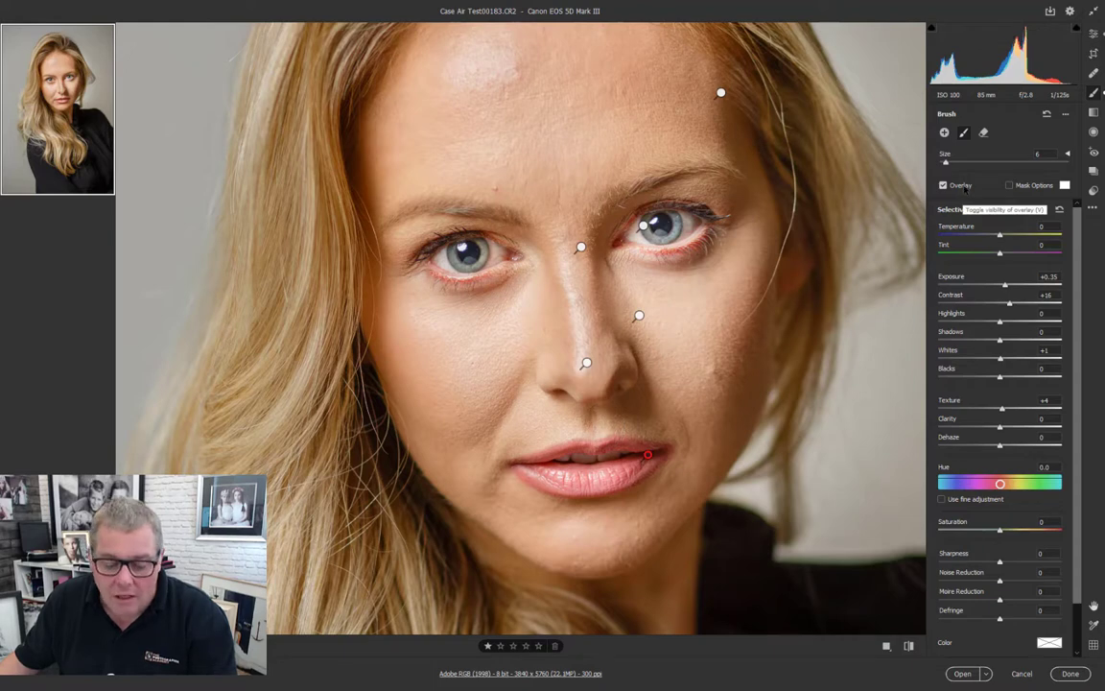
click(1094, 35)
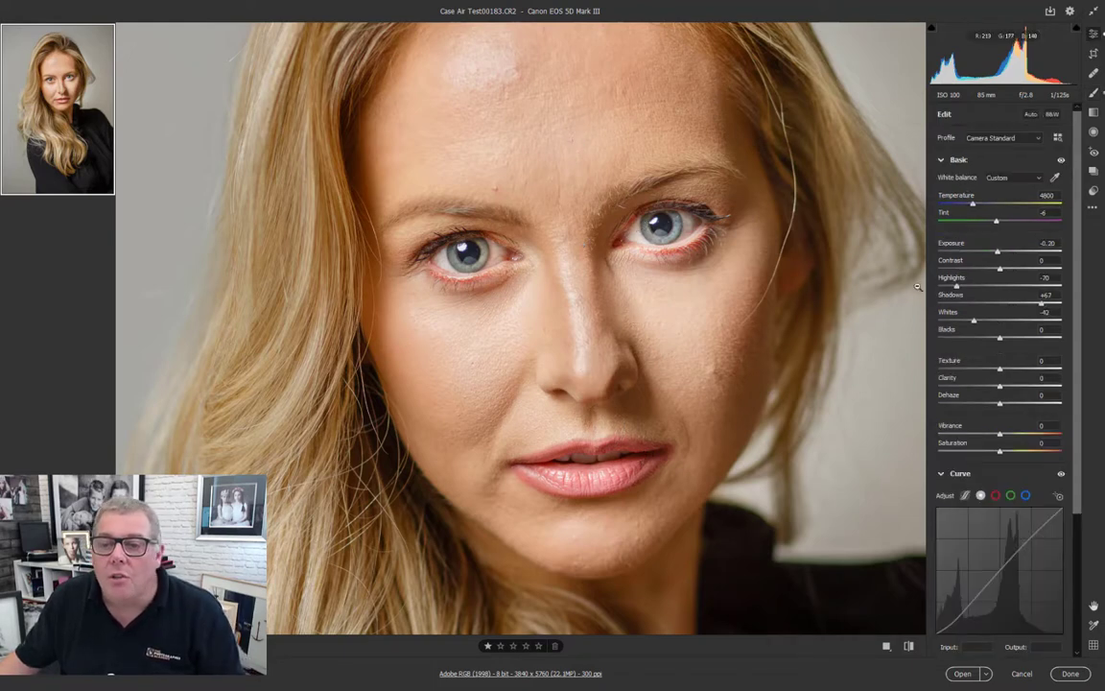
drag(996, 254, 995, 257)
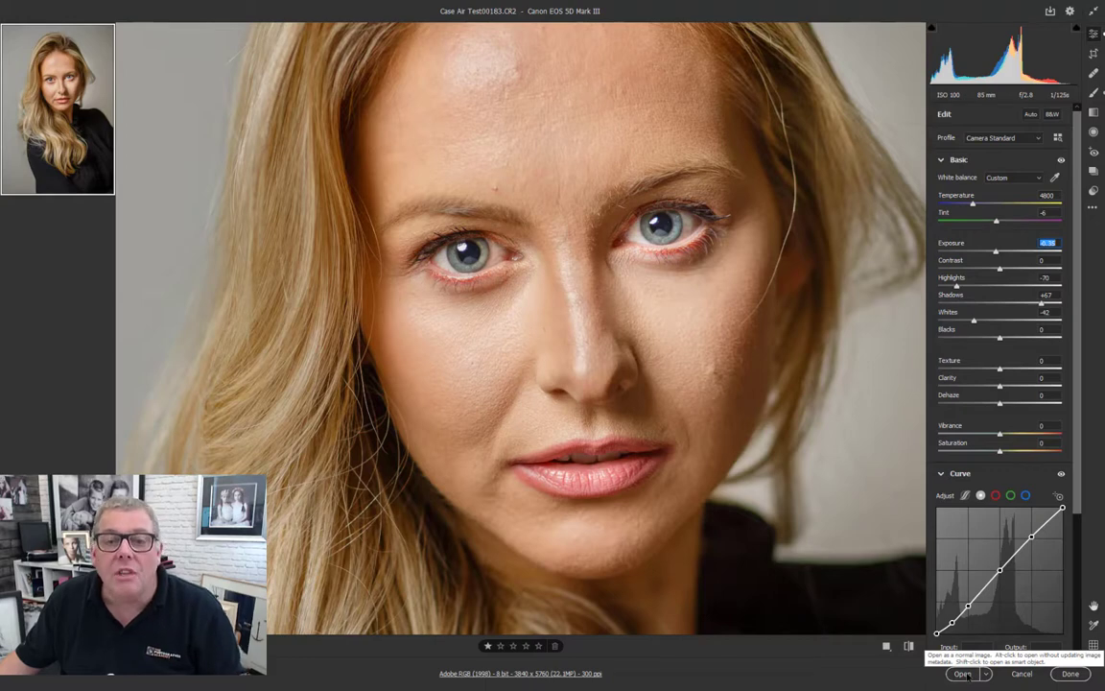
click(963, 673)
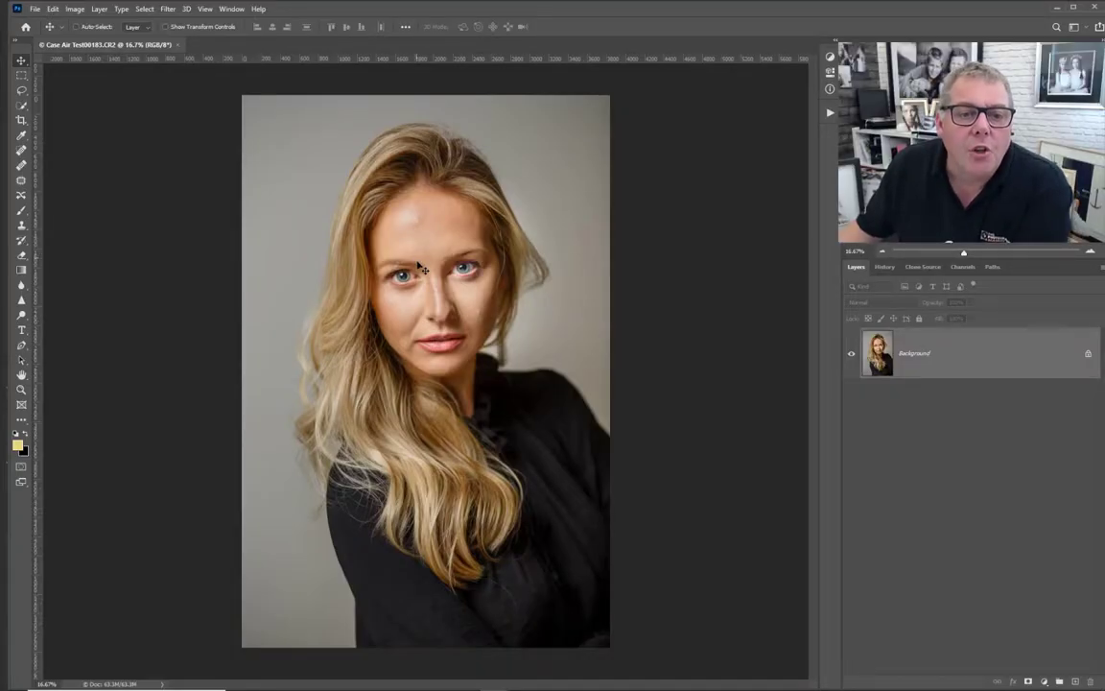
- Clone out the small red spot above the inner eyebrow with the Clone Stamp tool at brush size 20
scroll(423, 273, up, 5)
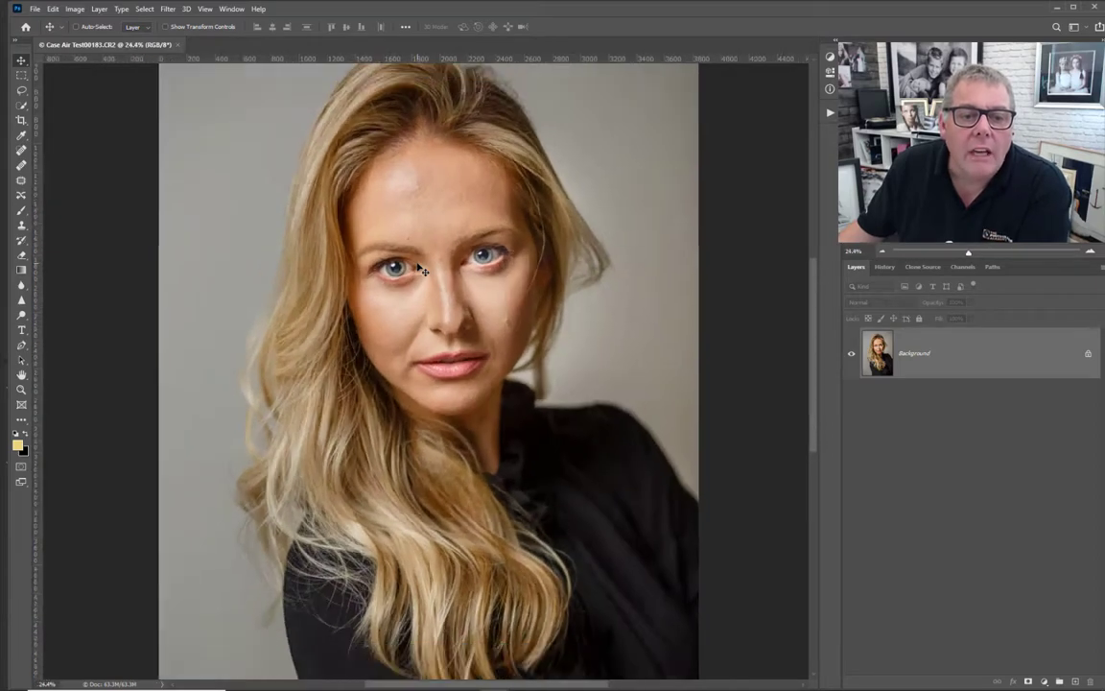
scroll(427, 278, up, 5)
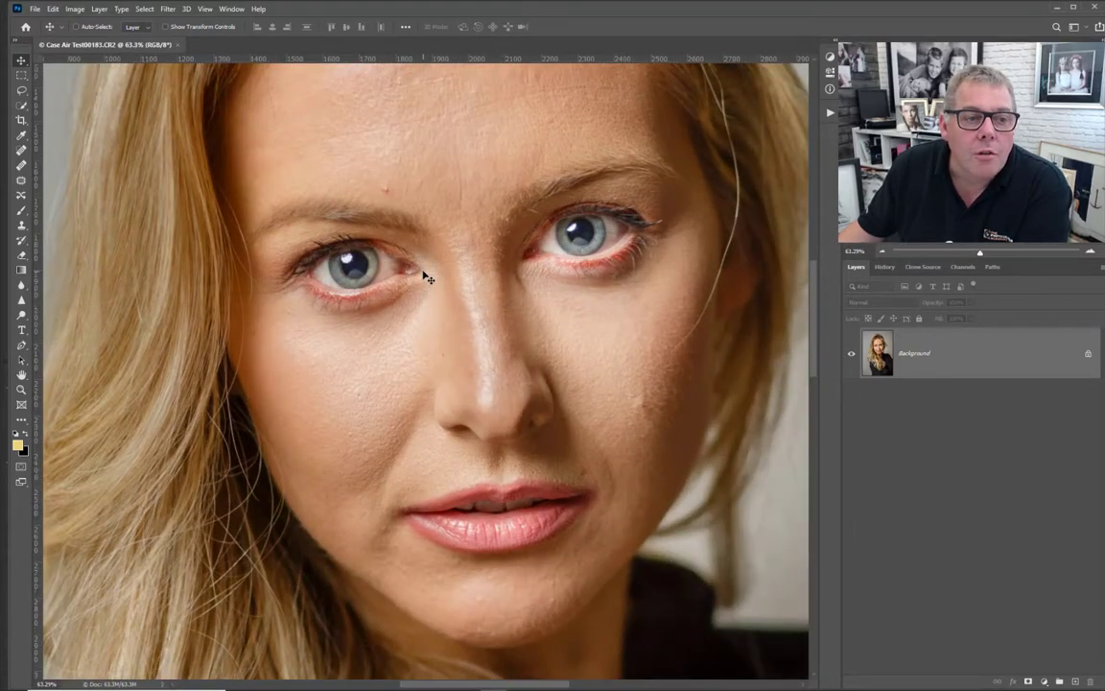
click(23, 228)
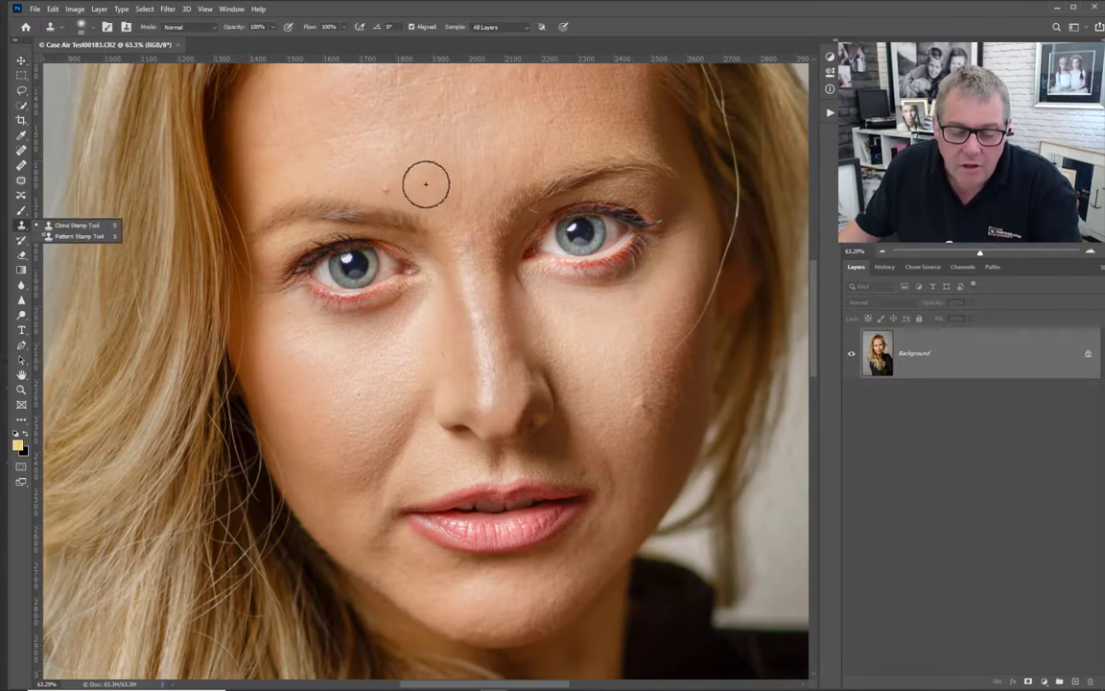
key(bracketleft)
key(bracketleft)
key(bracketleft)
key(bracketleft)
key(bracketleft)
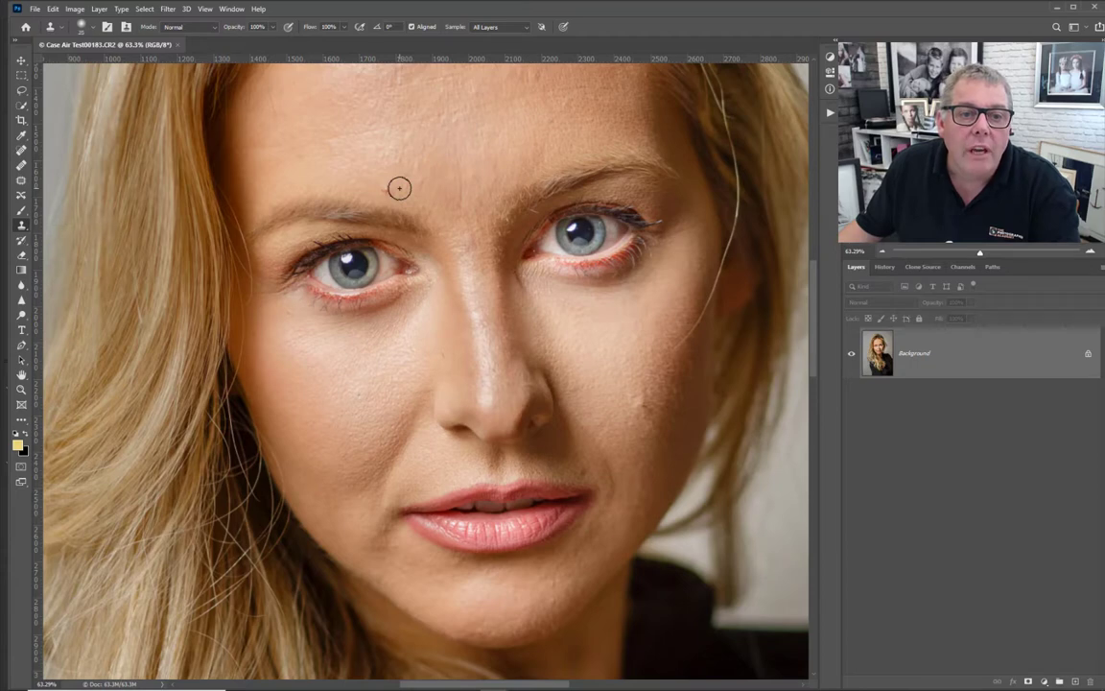
key(bracketleft)
key(bracketleft)
key(bracketleft)
key(bracketleft)
alt+click(396, 184)
drag(387, 190, 382, 191)
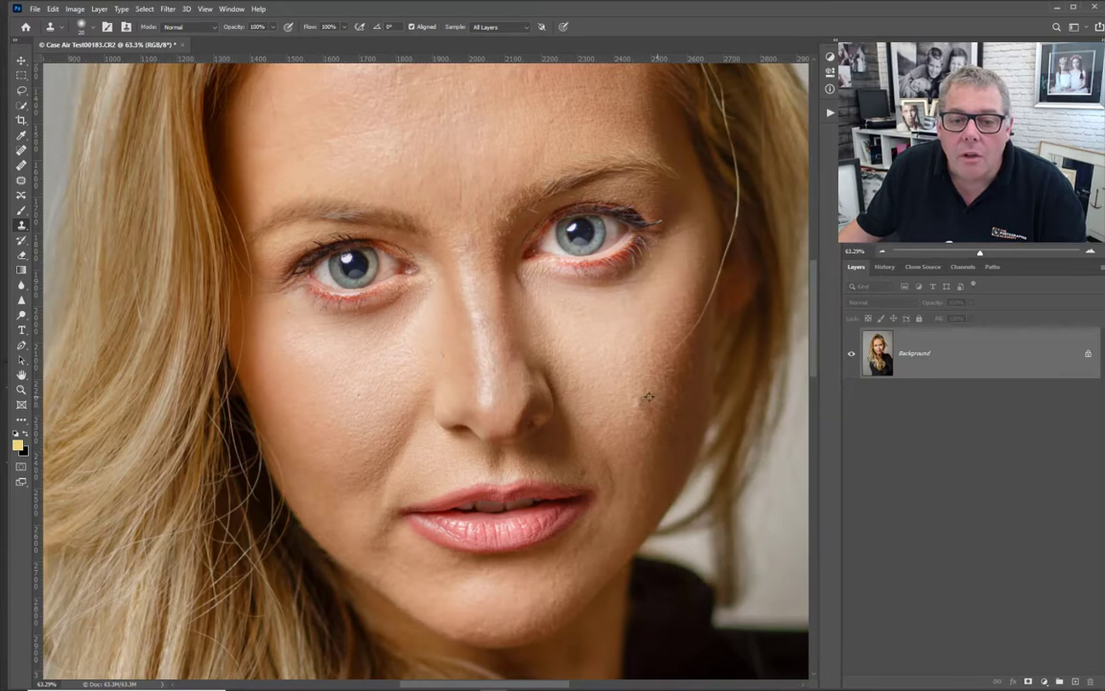
- Replace the blemish on her left cheek with clean nearby skin using the Patch tool, and clear the selection
key(j)
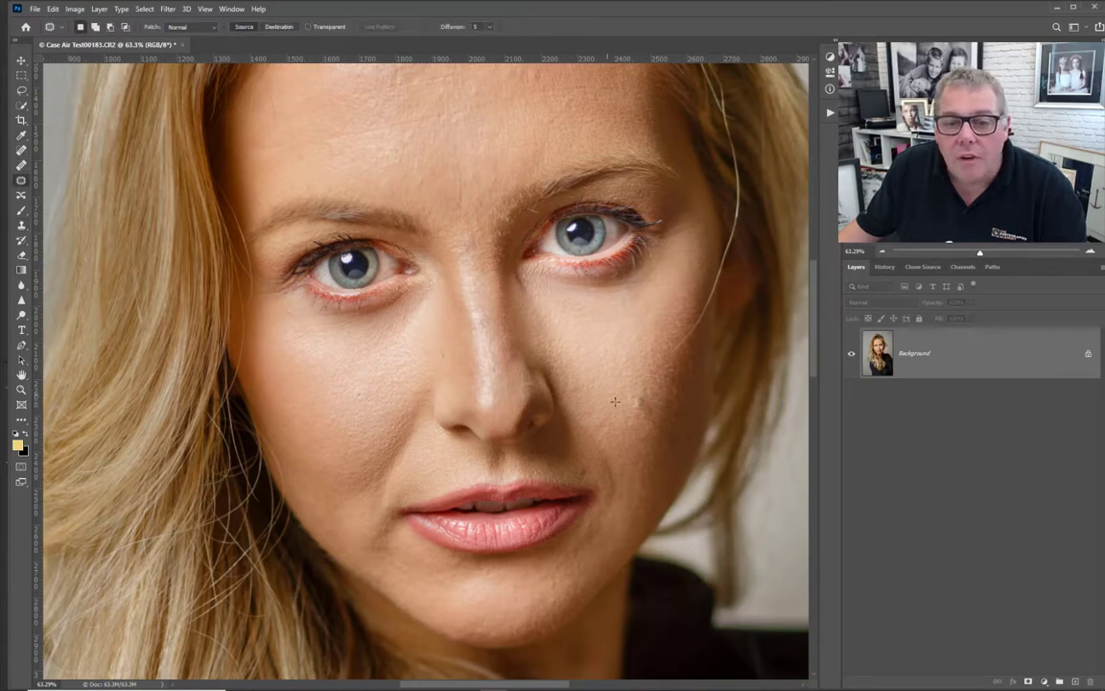
mouse_move(630, 403)
mouse_down()
mouse_move(636, 395)
mouse_move(633, 416)
mouse_up()
key(ctrl+d)
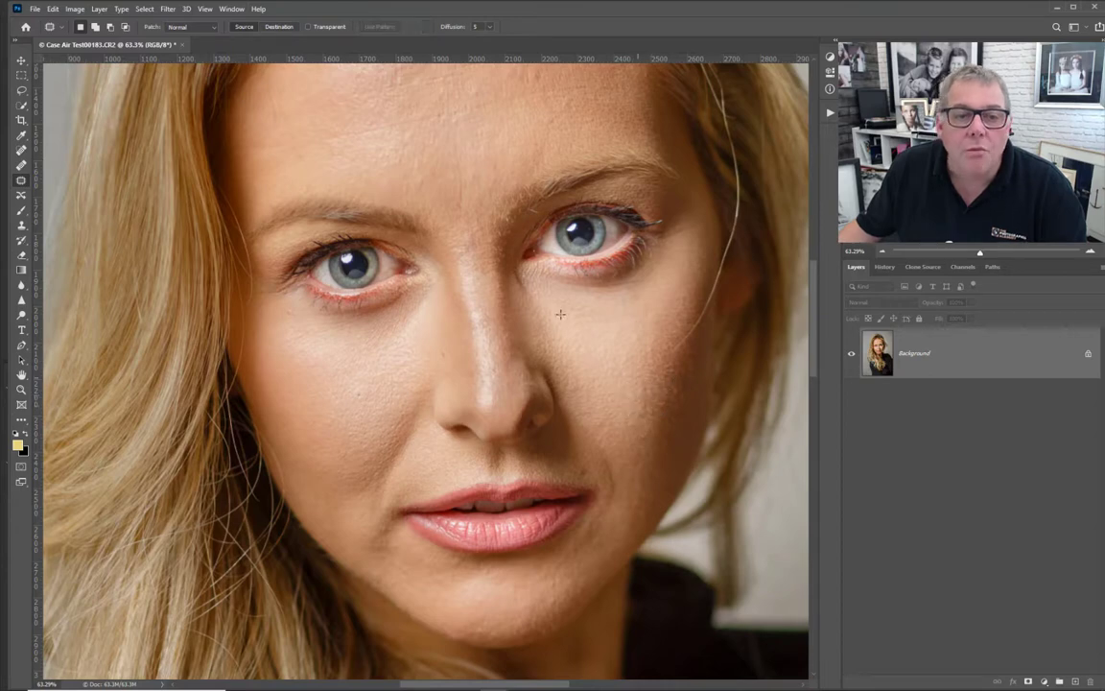
- Patch the uneven, shiny areas of the forehead and the shine on the nose bridge with cleaner skin, clearing the selections
drag(422, 150, 441, 221)
mouse_move(390, 194)
mouse_down()
mouse_move(349, 200)
mouse_move(329, 219)
mouse_move(406, 246)
mouse_move(429, 220)
mouse_move(432, 188)
mouse_move(503, 181)
mouse_up()
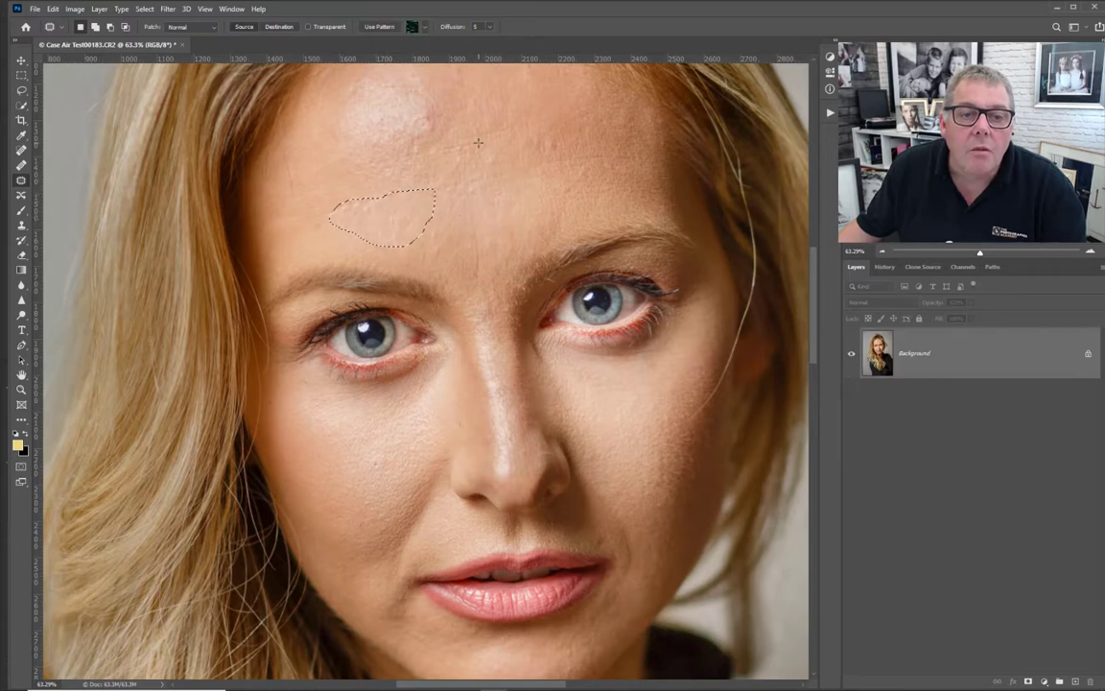
scroll(497, 211, up, 3)
mouse_move(382, 144)
mouse_down()
mouse_move(350, 182)
mouse_move(350, 219)
mouse_move(423, 197)
mouse_move(390, 130)
mouse_move(382, 144)
mouse_up()
mouse_move(473, 185)
mouse_down()
mouse_move(535, 173)
mouse_move(517, 180)
mouse_up()
key(ctrl+d)
scroll(500, 258, down, 3)
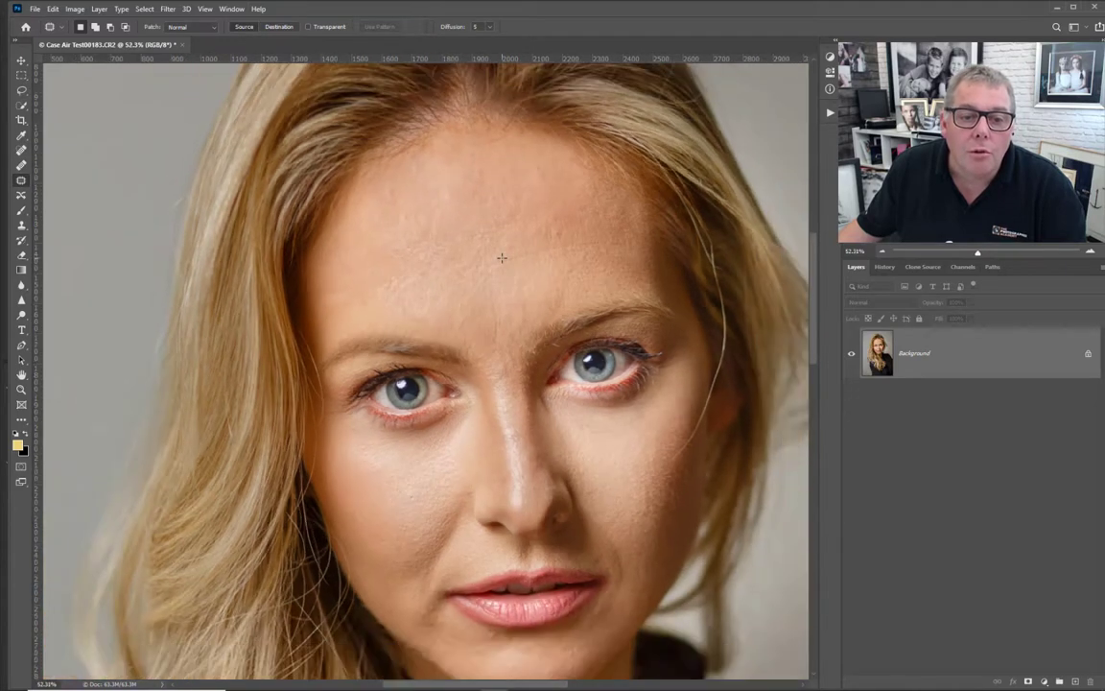
mouse_move(494, 398)
mouse_down()
mouse_move(504, 434)
mouse_move(511, 415)
mouse_move(496, 400)
mouse_move(511, 454)
mouse_up()
key(ctrl+d)
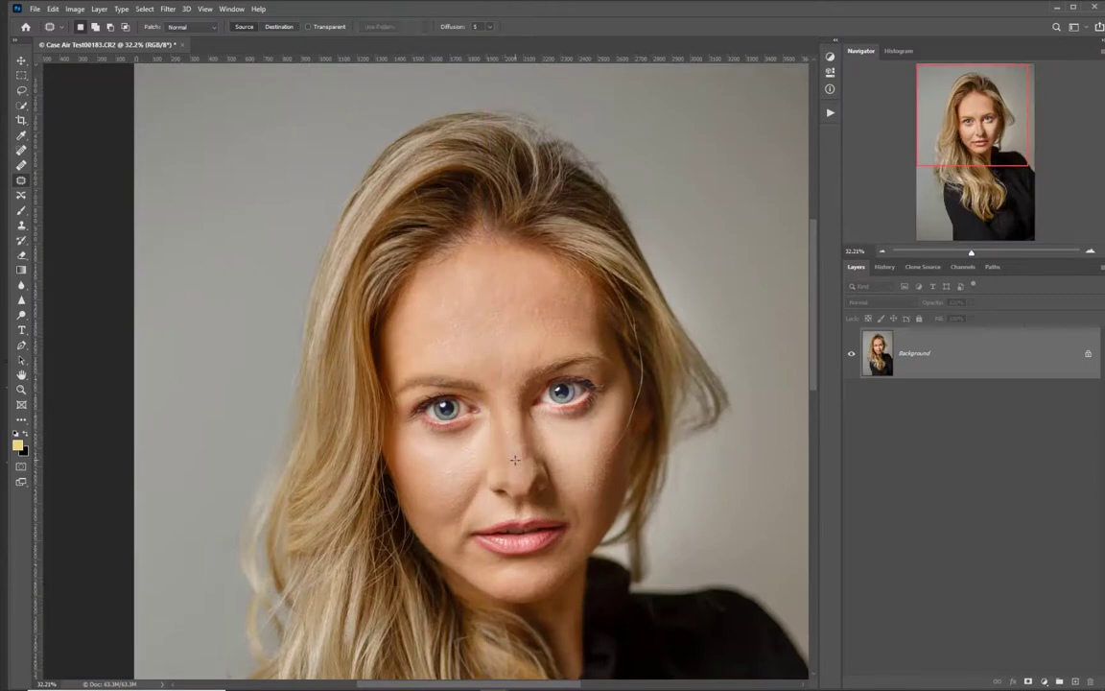
scroll(513, 458, down, 1)
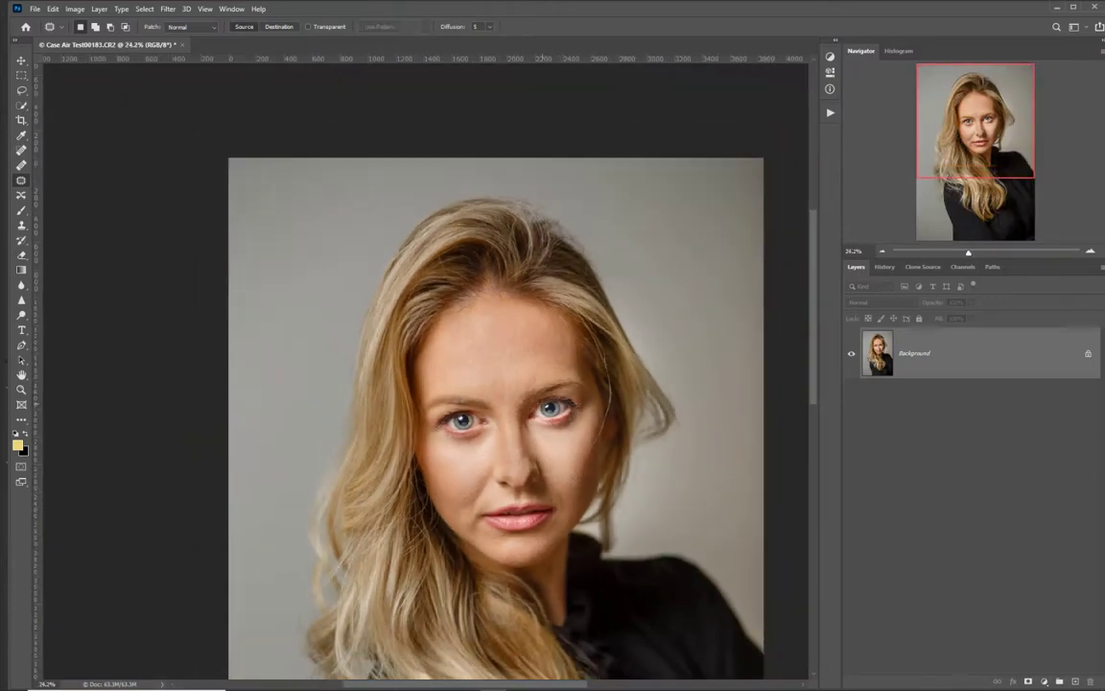
scroll(508, 431, up, 1)
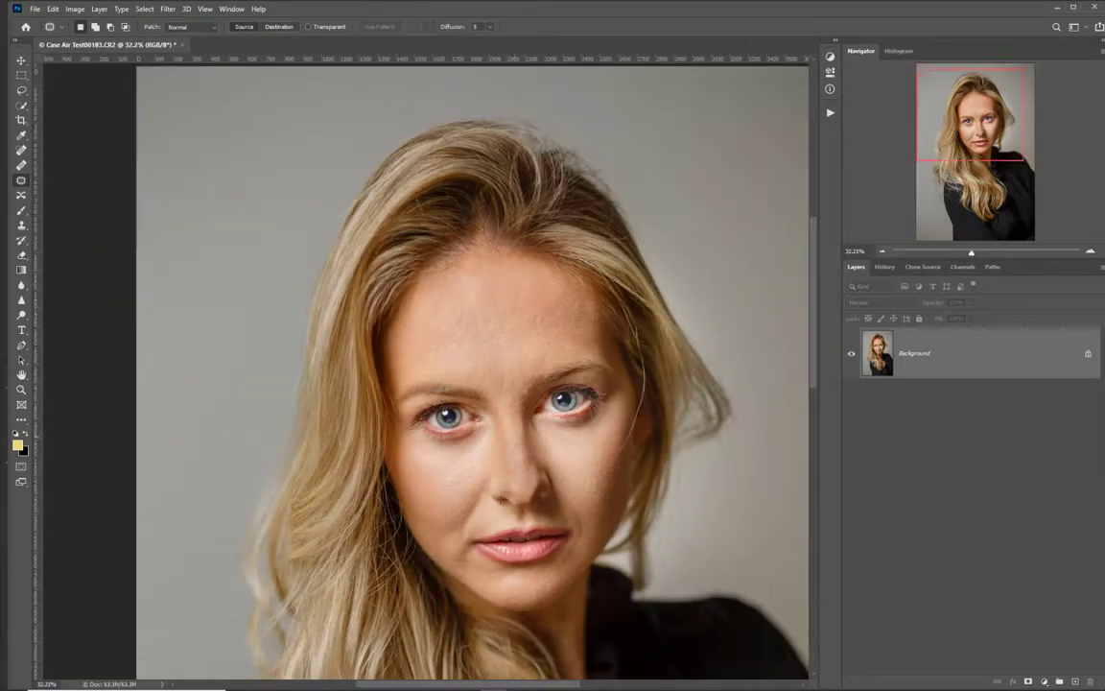
scroll(449, 457, down, 3)
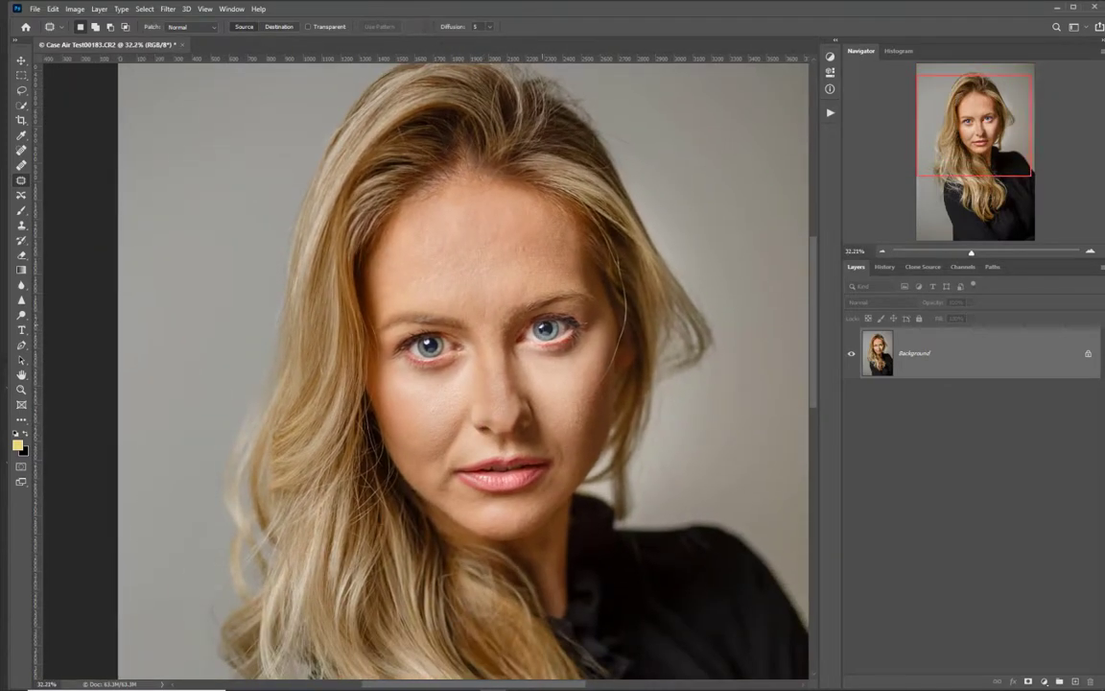
scroll(534, 336, down, 1)
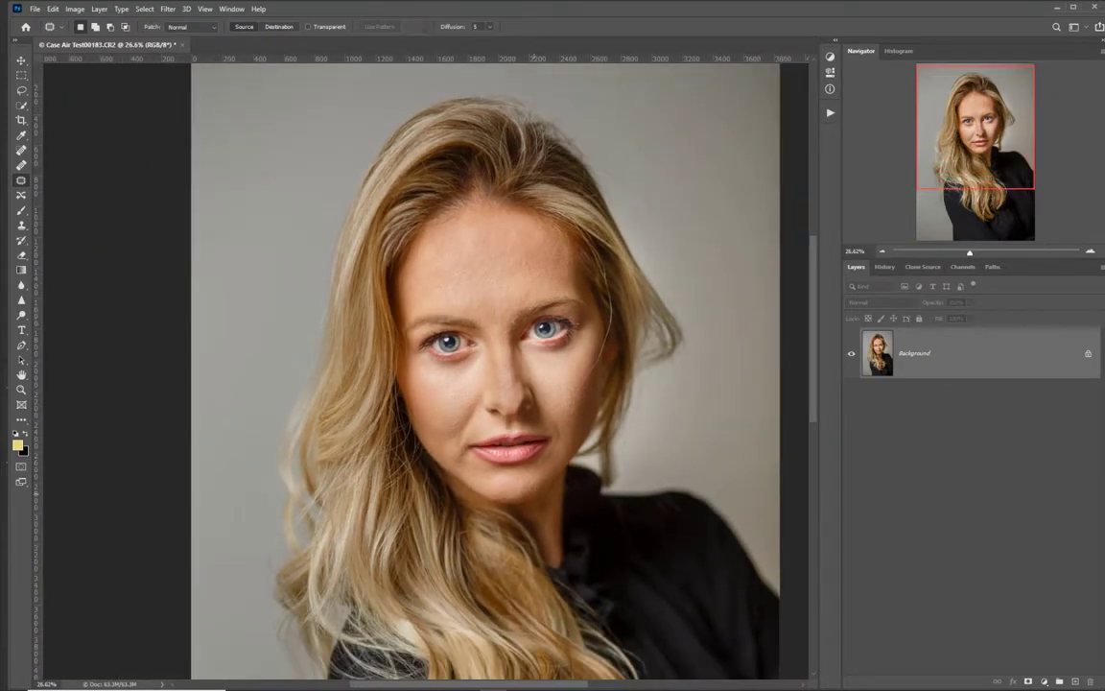
scroll(529, 461, down, 2)
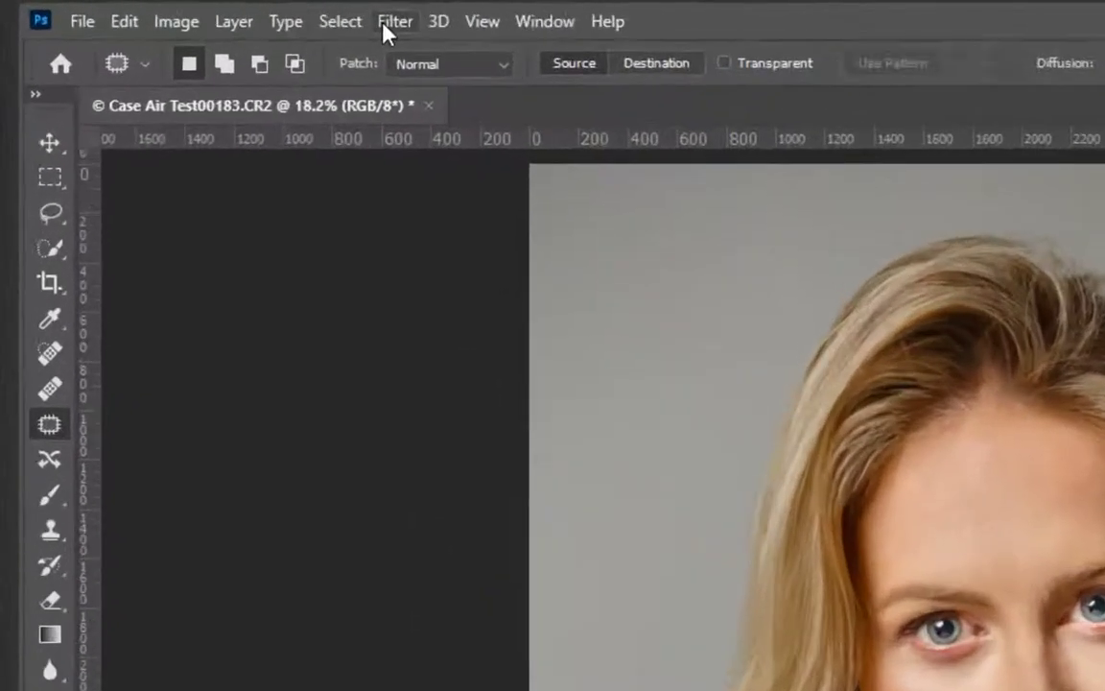
- Open the retouched portrait in the Camera Raw Filter and try its adjustment brush over the face
click(165, 11)
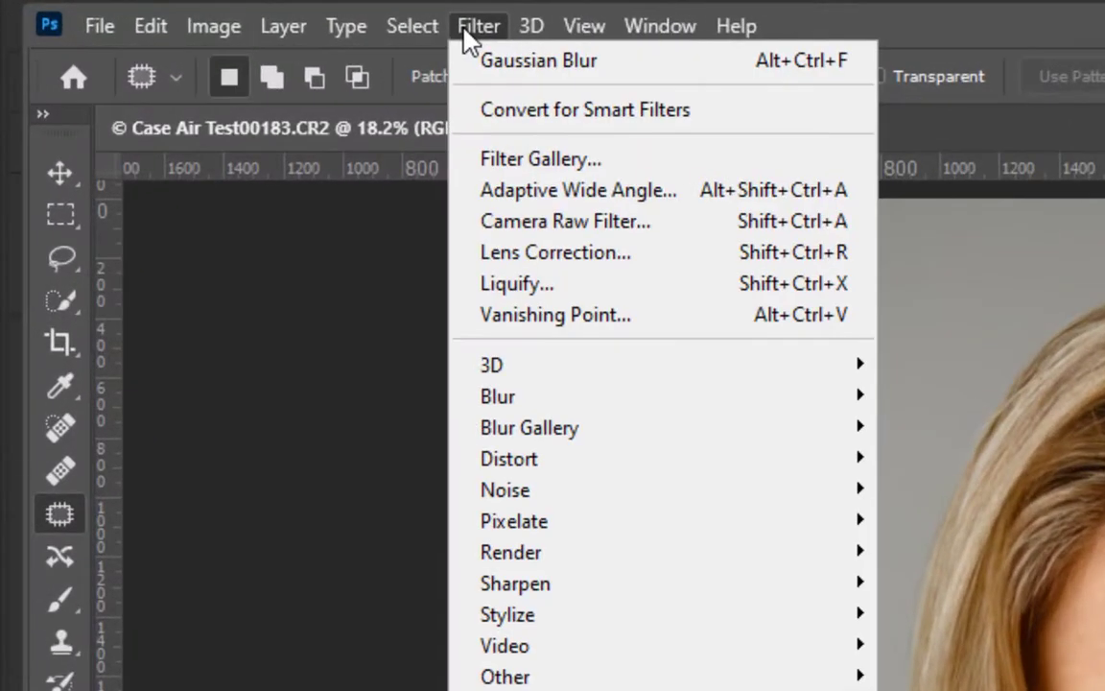
click(563, 227)
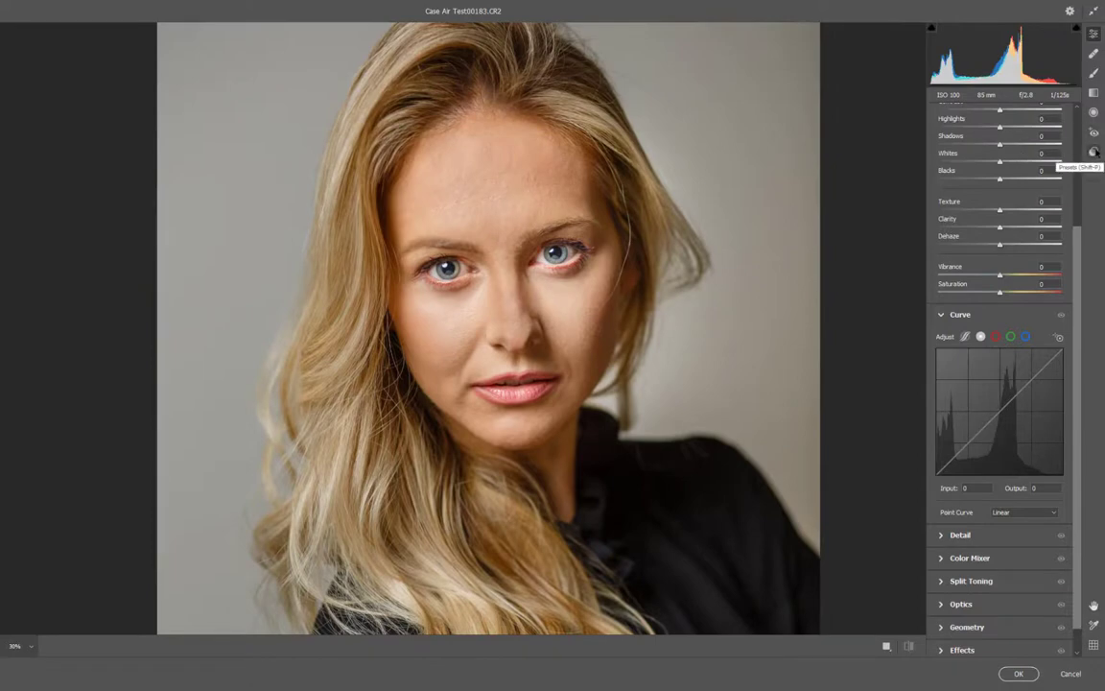
click(1094, 73)
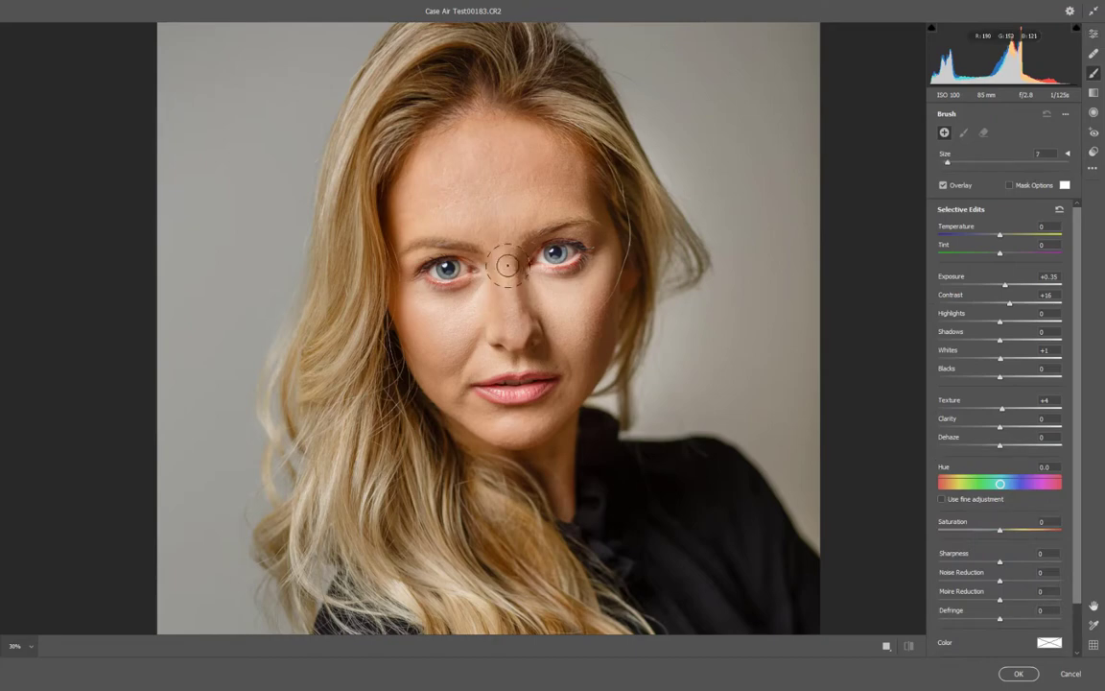
mouse_move(508, 265)
mouse_down()
mouse_move(514, 336)
mouse_move(504, 190)
mouse_move(511, 201)
mouse_up()
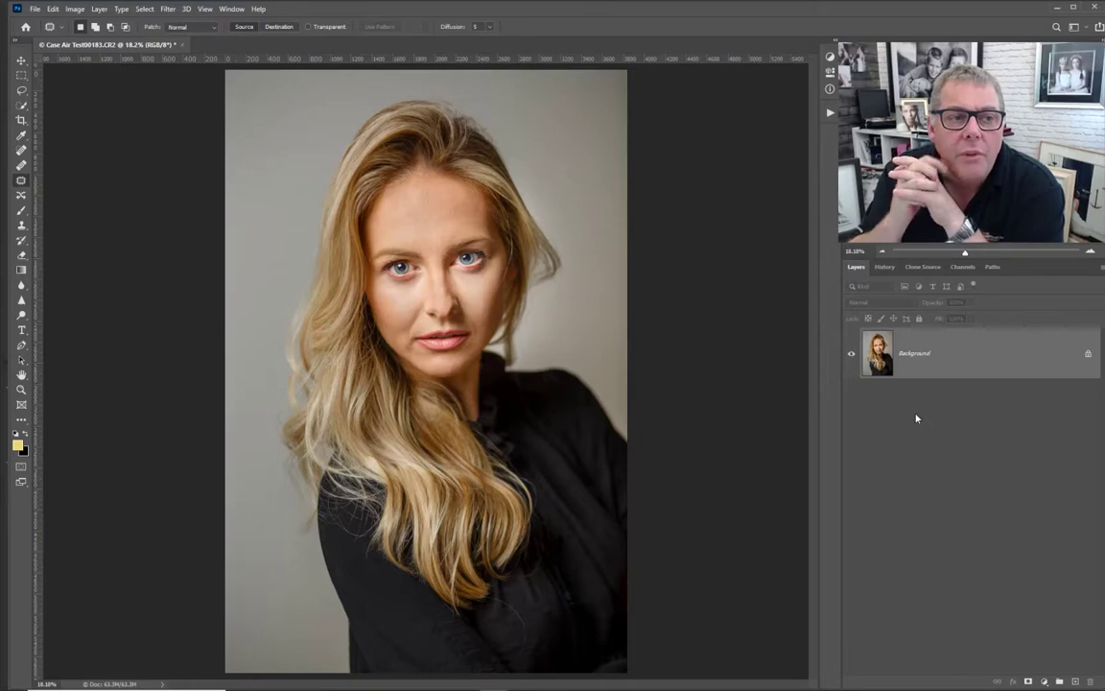
- Start Select and Mask from the Lasso tool and have the woman selected automatically with Select Subject
click(23, 90)
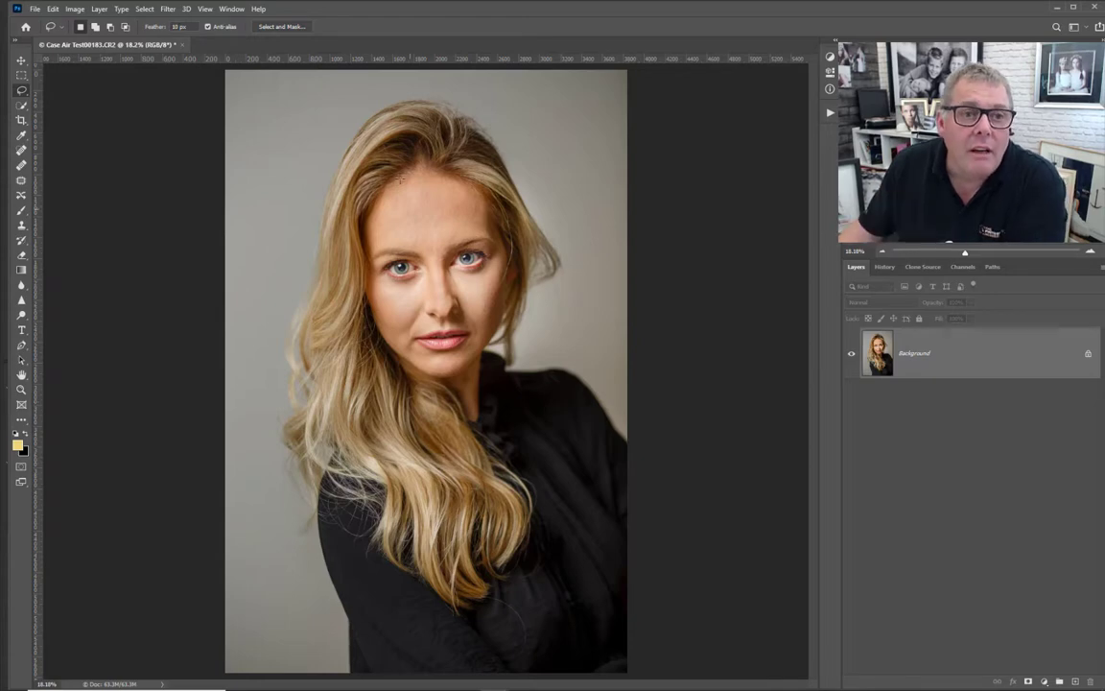
click(283, 27)
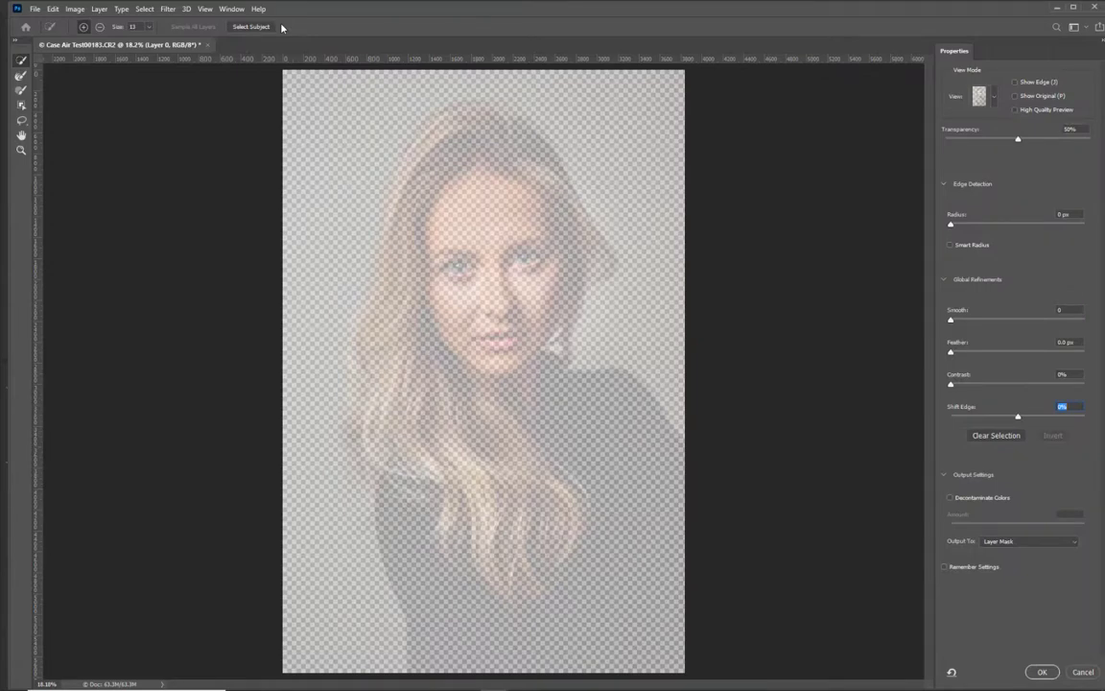
click(992, 98)
click(991, 105)
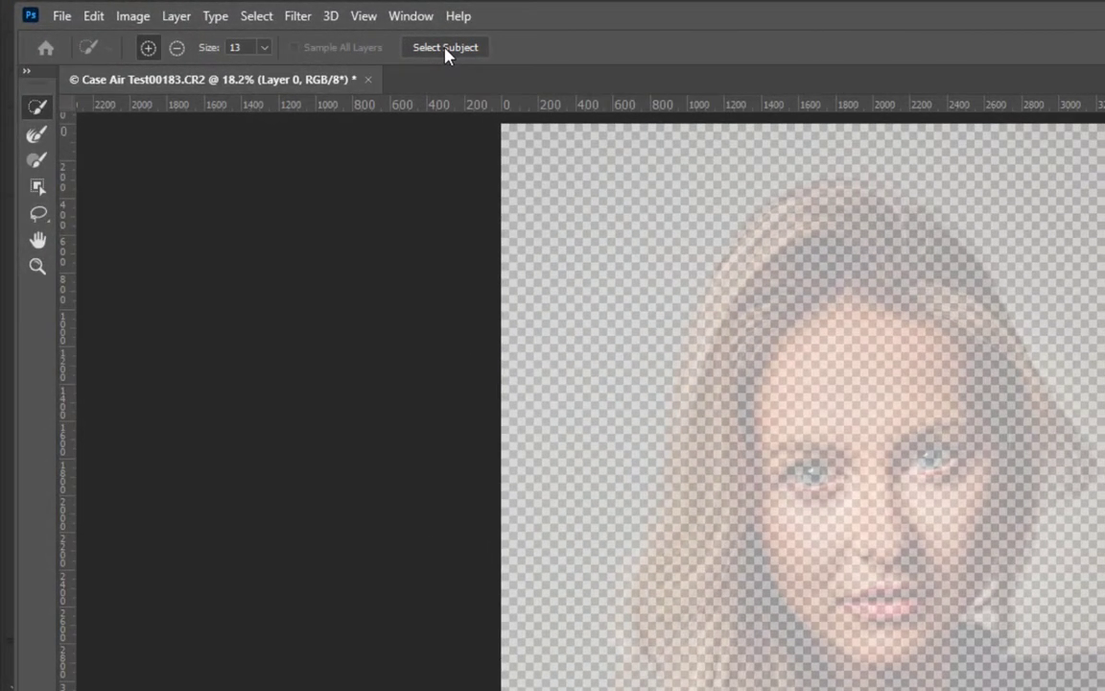
click(251, 28)
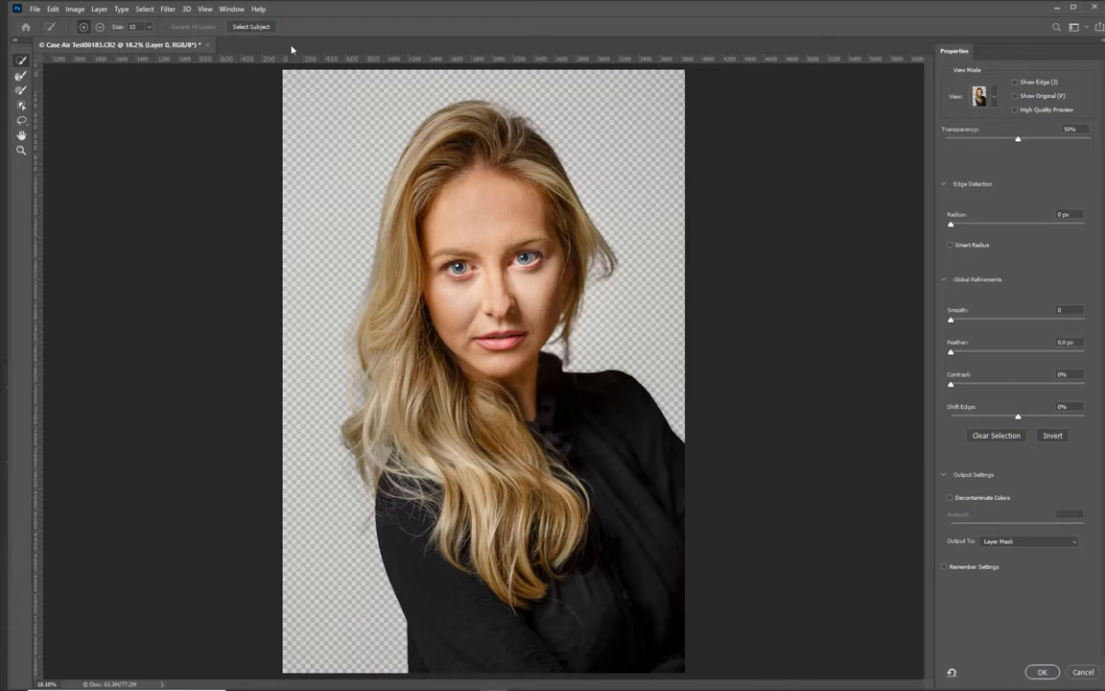
- Preview the cutout On White at 100% opacity, and set Smooth to 6 and Feather to 0.9 px
scroll(581, 399, up, 7)
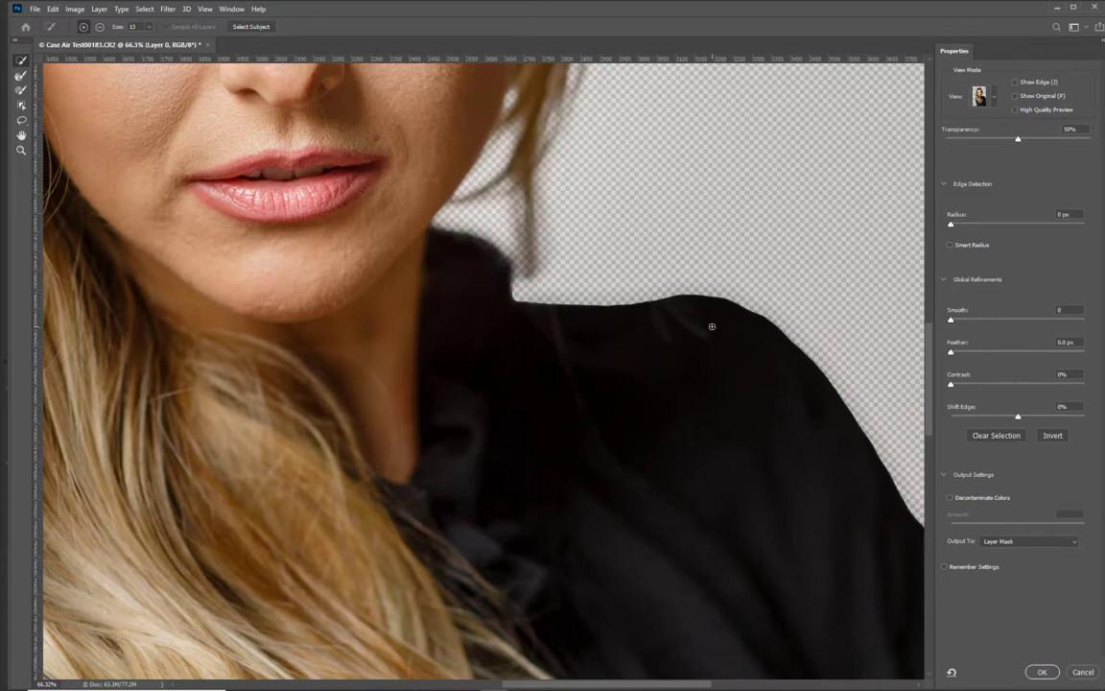
click(981, 96)
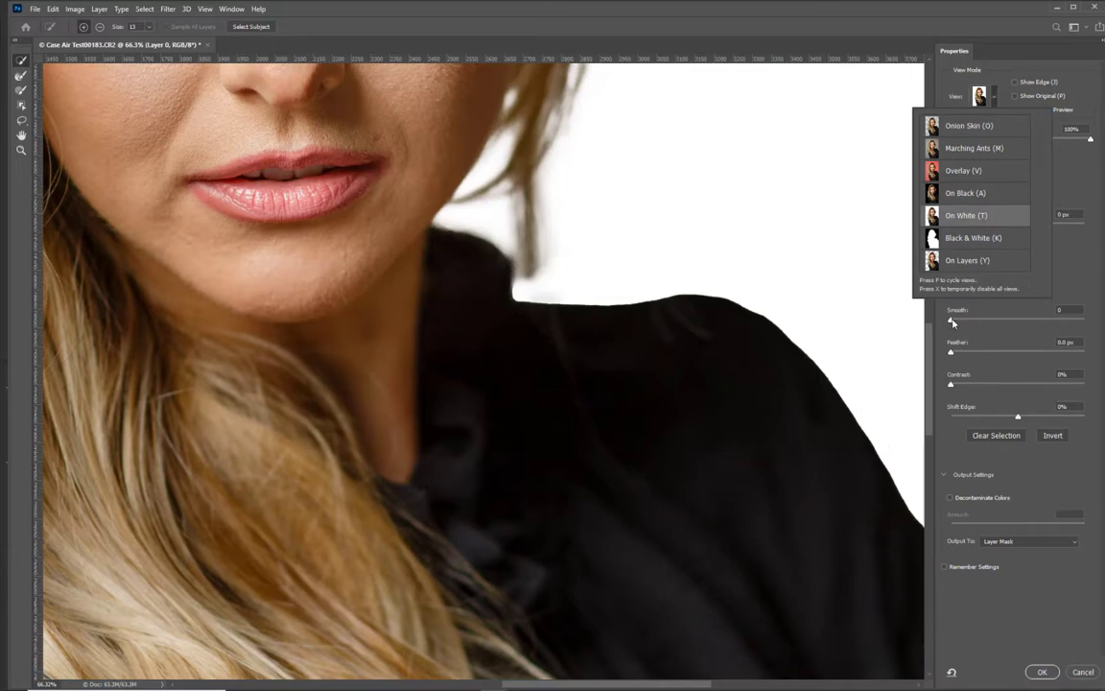
click(813, 28)
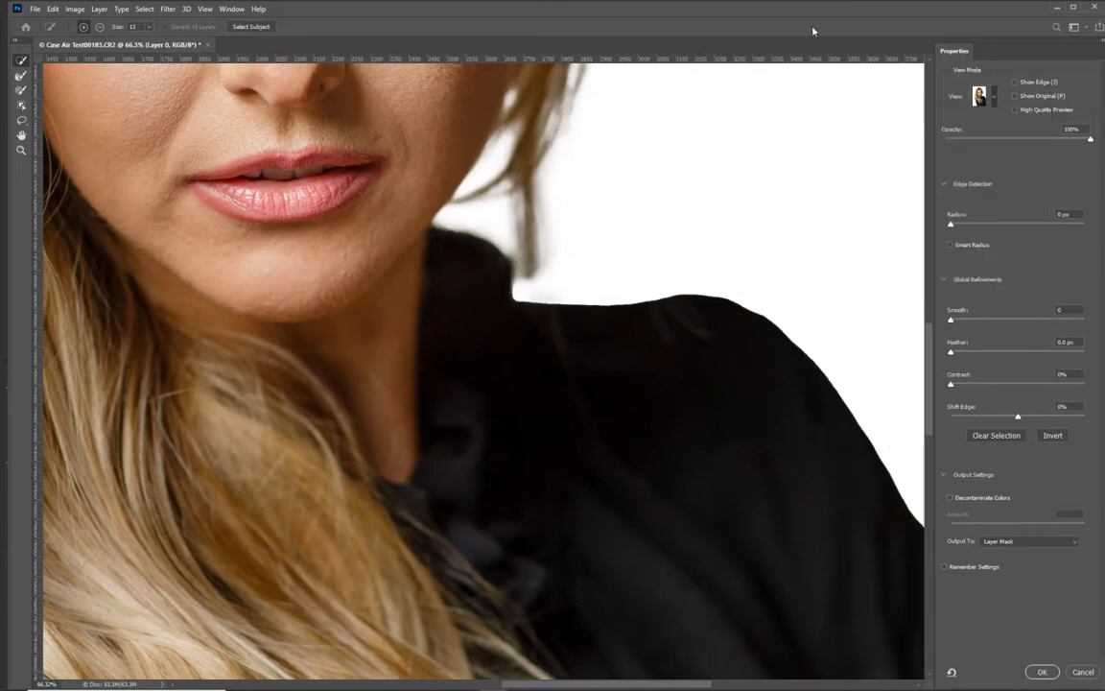
drag(951, 320, 959, 322)
- Examine the cutout's edges along the sleeve, hair and shoulder against the white background
drag(381, 341, 662, 419)
drag(444, 424, 273, 108)
drag(441, 511, 357, 493)
drag(427, 592, 370, 231)
drag(372, 557, 378, 614)
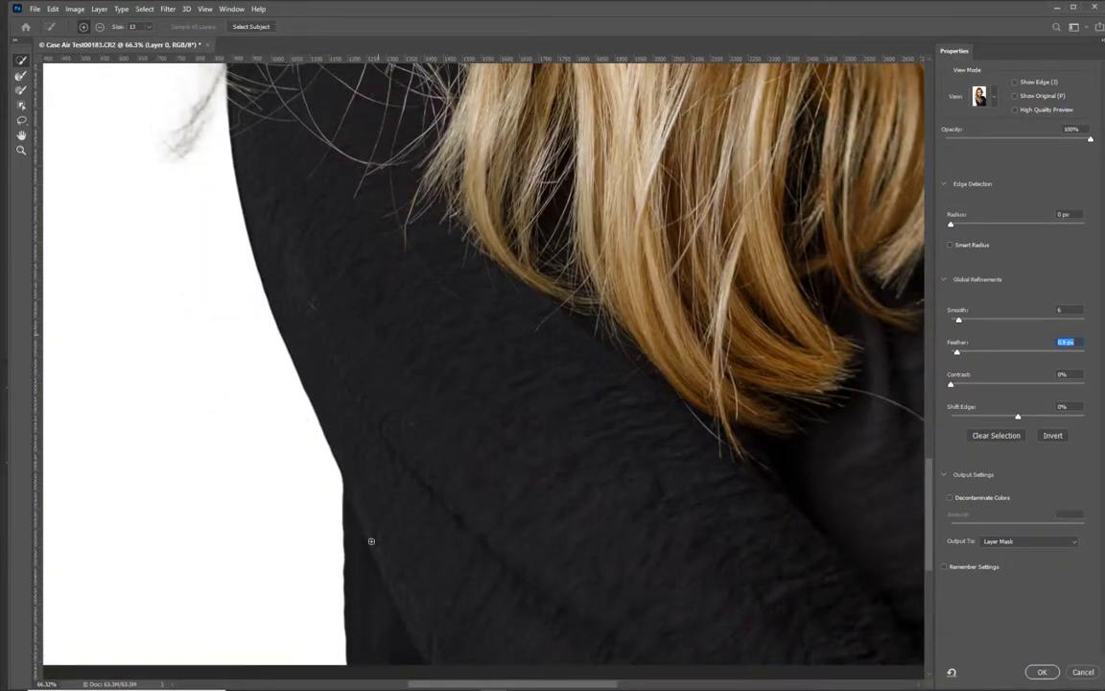
drag(460, 386, 293, 672)
drag(686, 182, 360, 688)
drag(397, 448, 514, 558)
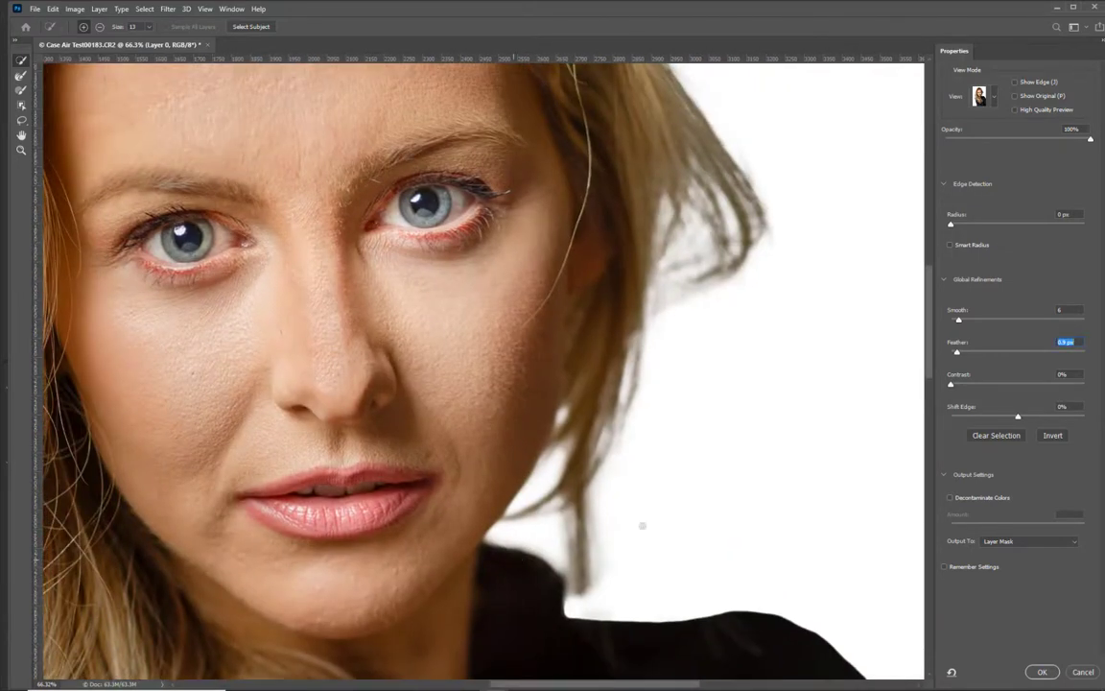
- Output the refined selection as a Layer Mask and accept the Select and Mask result
click(1036, 542)
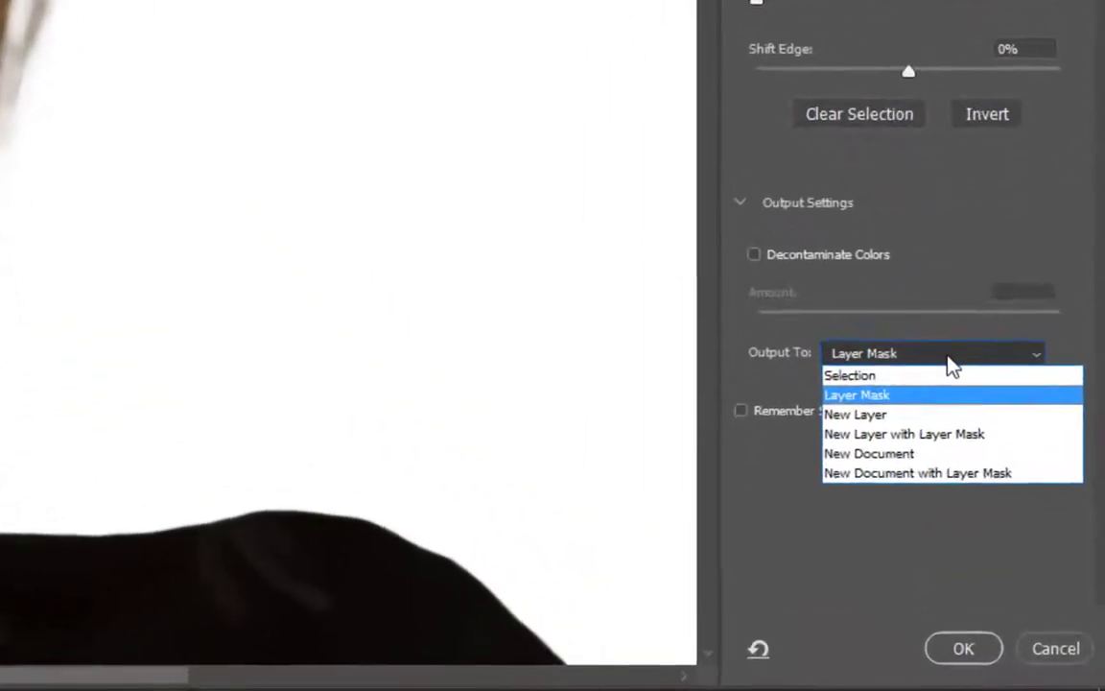
click(877, 384)
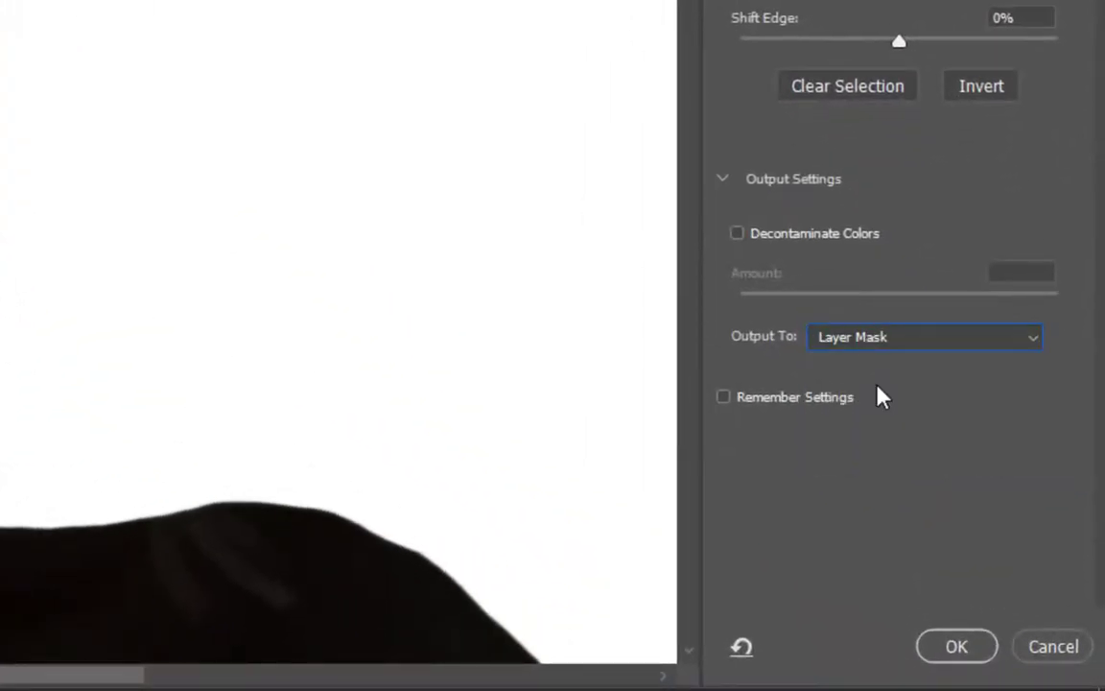
click(963, 648)
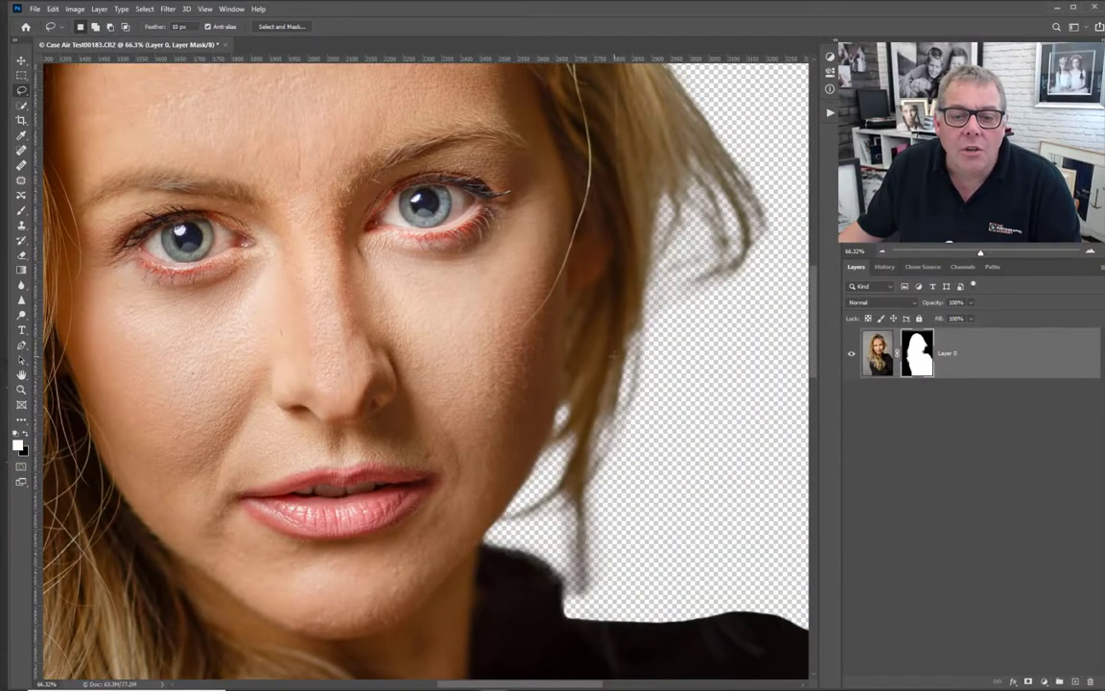
- Toggle the woman's layer mask off and on, and check the cutout's hair and shoulder edges
drag(517, 439, 525, 390)
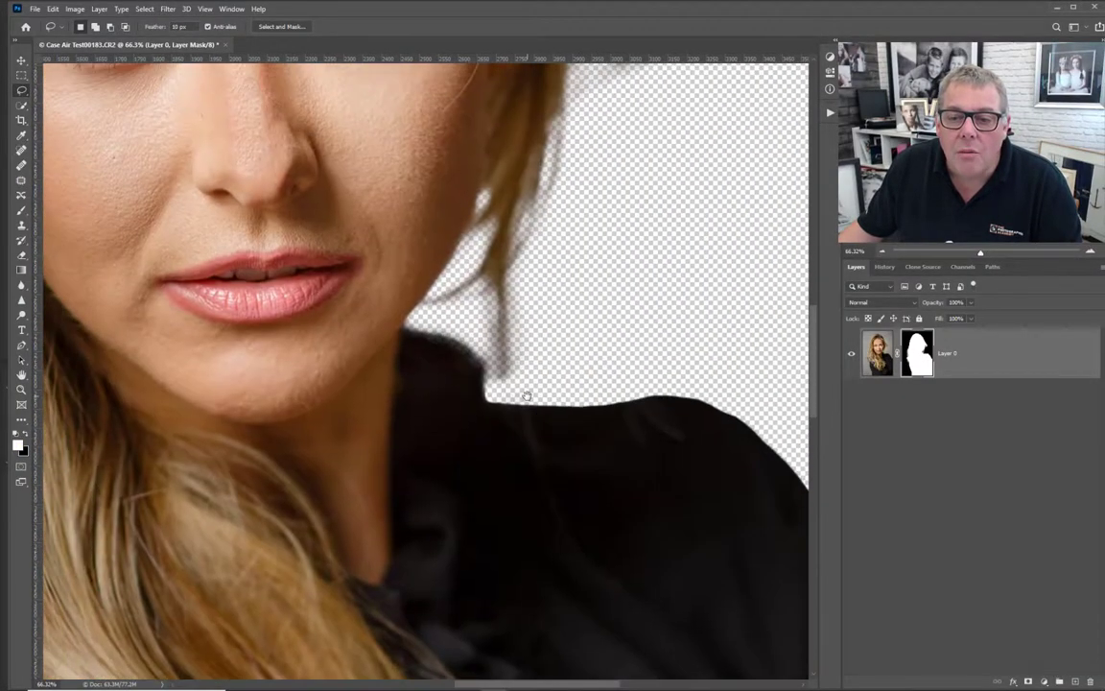
shift+click(917, 356)
shift+click(917, 357)
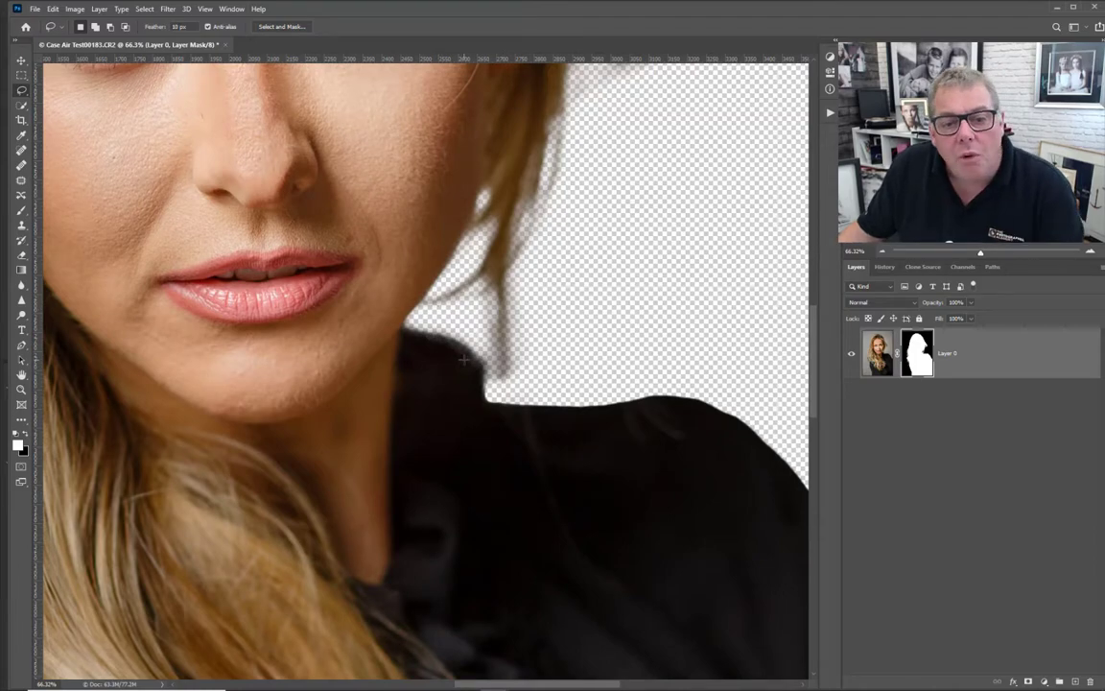
drag(535, 340, 728, 448)
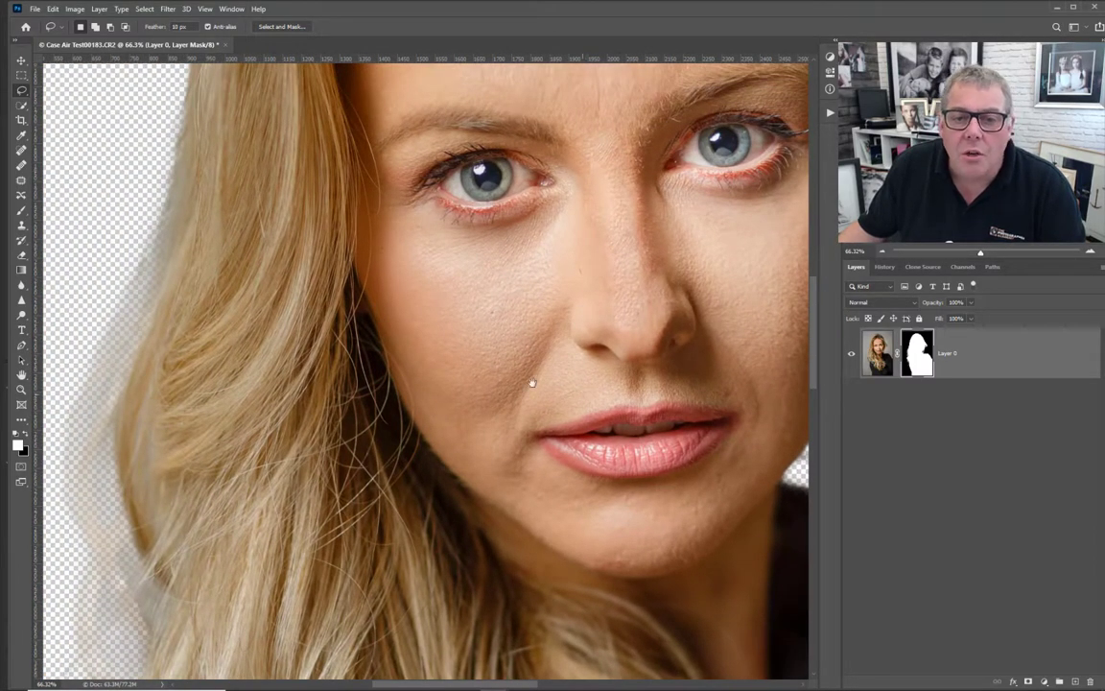
drag(533, 384, 390, 360)
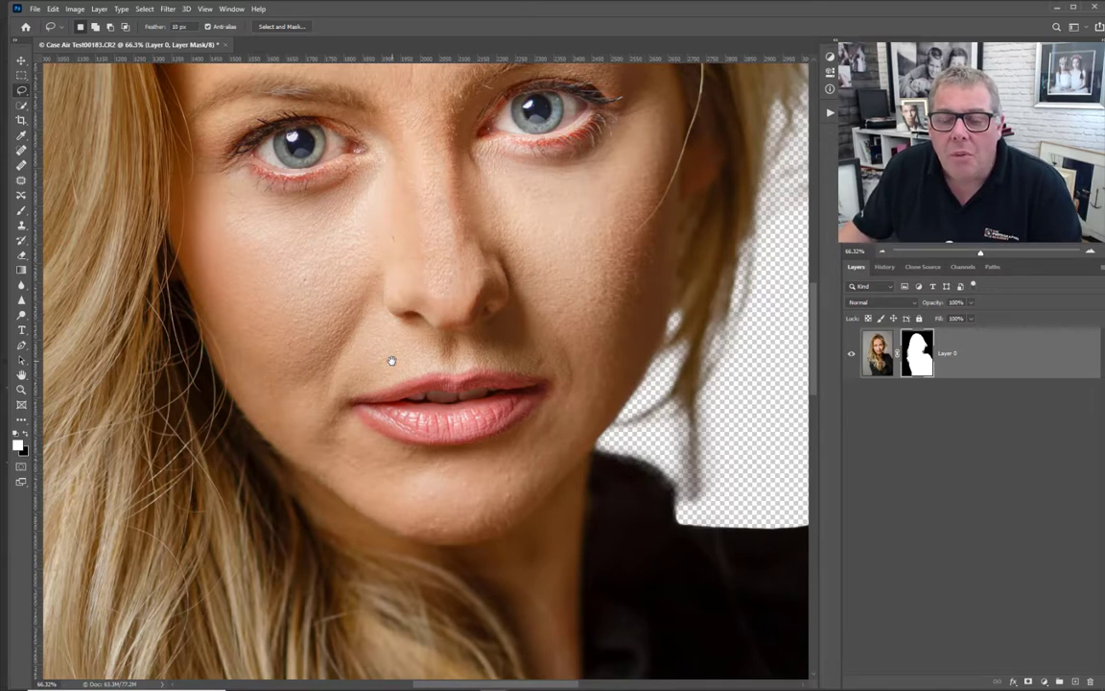
- Reopen the layer mask in Select and Mask and choose the Refine Edge Brush for the hair at 50% zoom
double_click(915, 357)
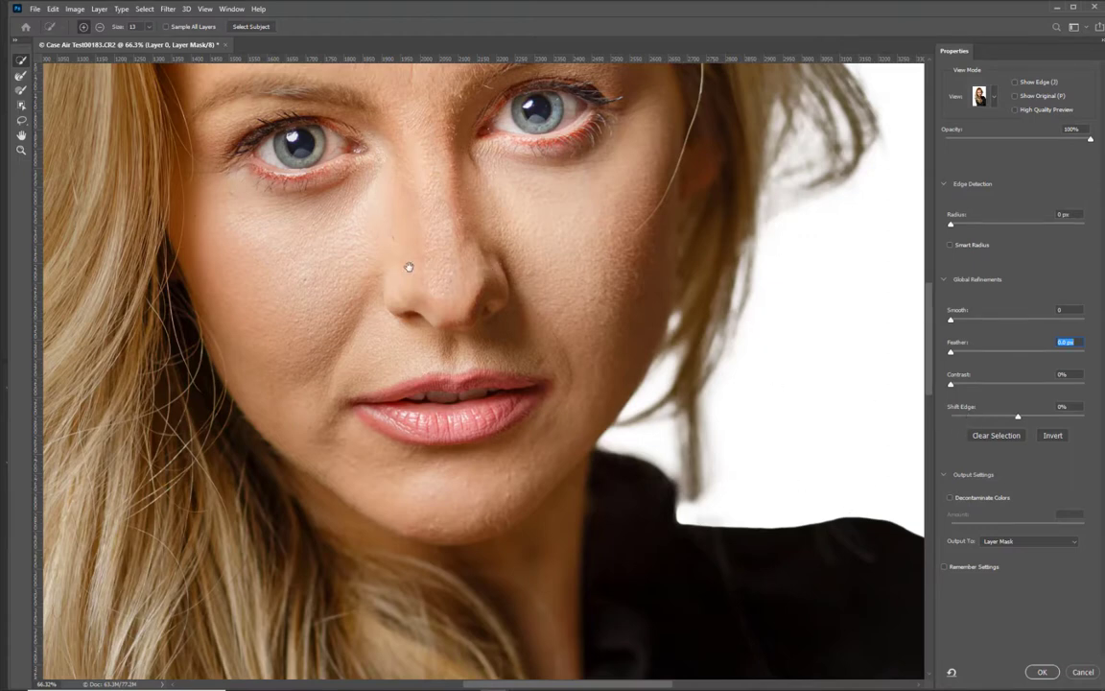
drag(408, 267, 769, 217)
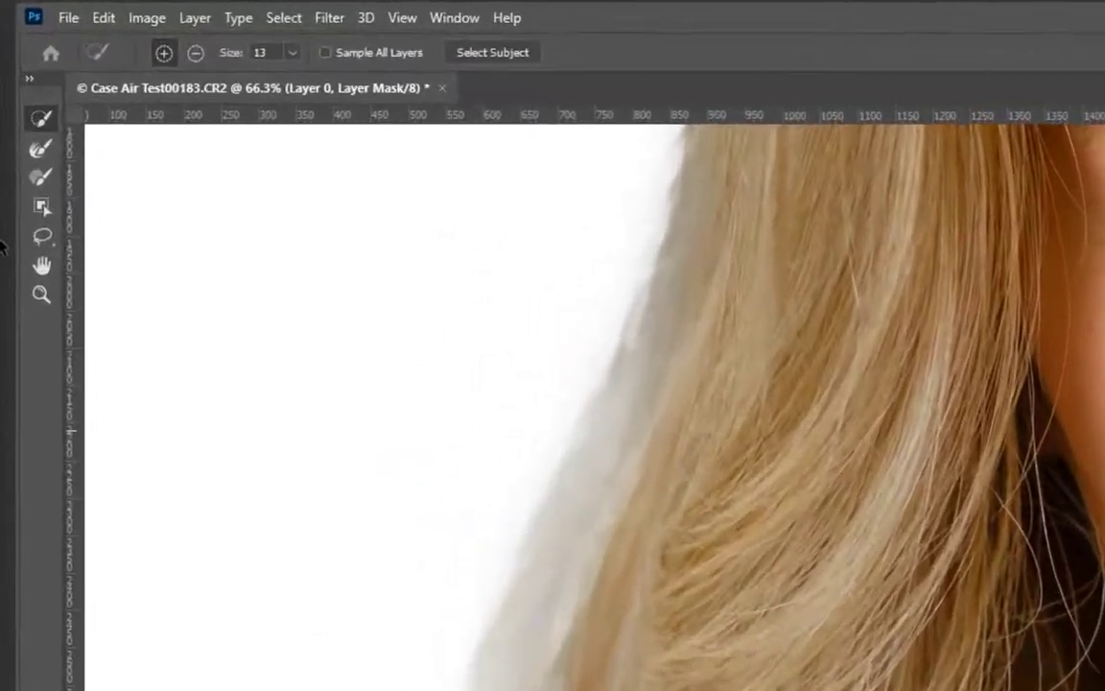
click(22, 151)
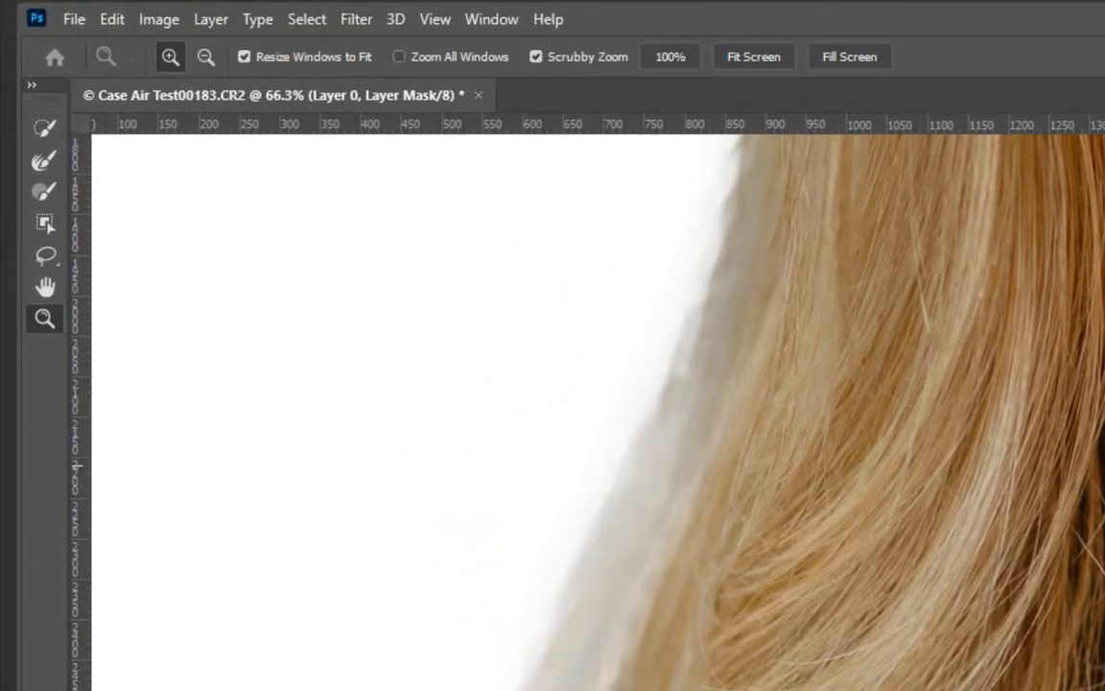
double_click(46, 289)
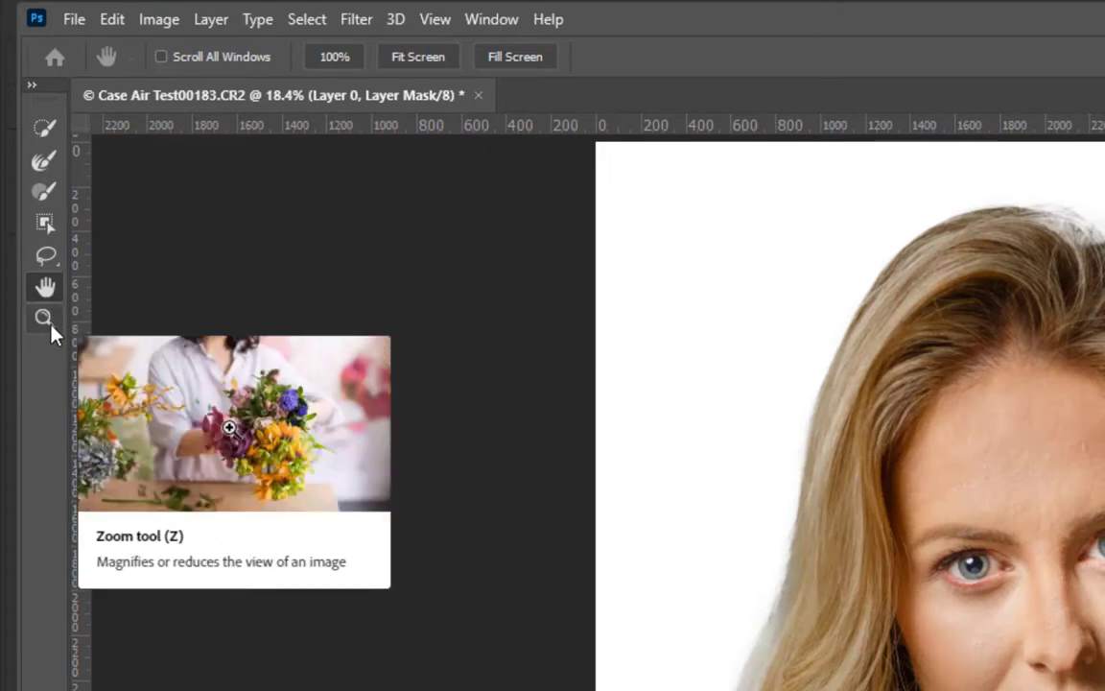
click(45, 317)
click(729, 638)
click(779, 646)
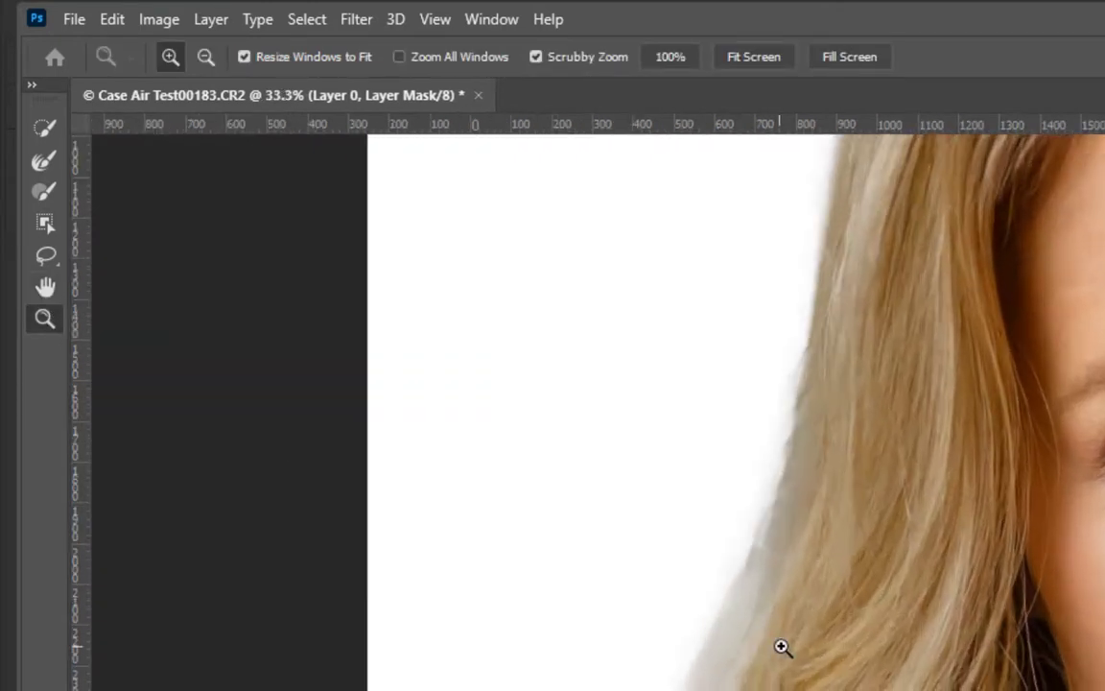
click(779, 646)
click(44, 160)
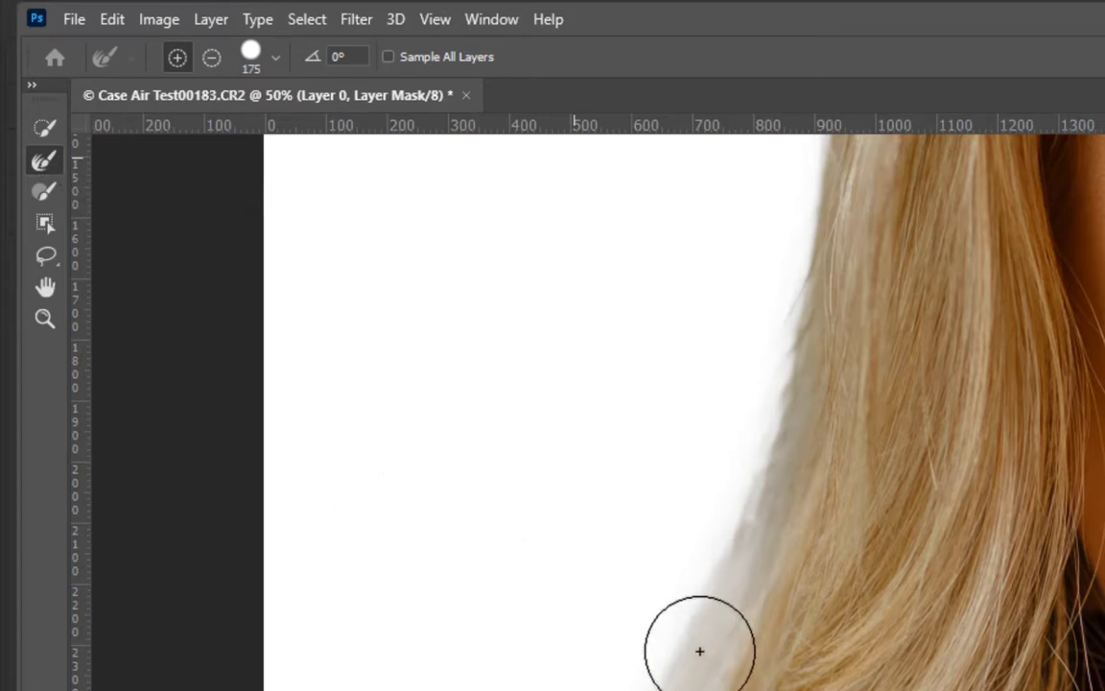
- Refine the long hair's outer edge with the Refine Edge Brush on the image's left side, including the loose curls above the sleeve
mouse_move(699, 652)
mouse_down()
mouse_move(716, 626)
mouse_move(750, 523)
mouse_move(786, 345)
mouse_move(756, 402)
mouse_up()
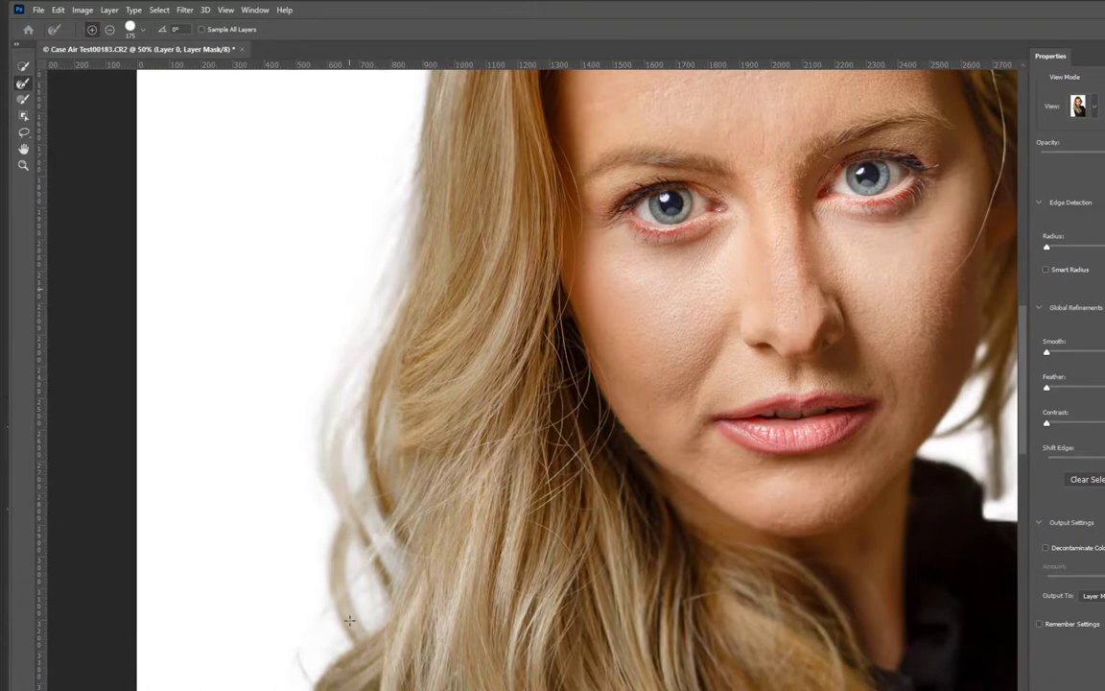
drag(430, 674, 412, 410)
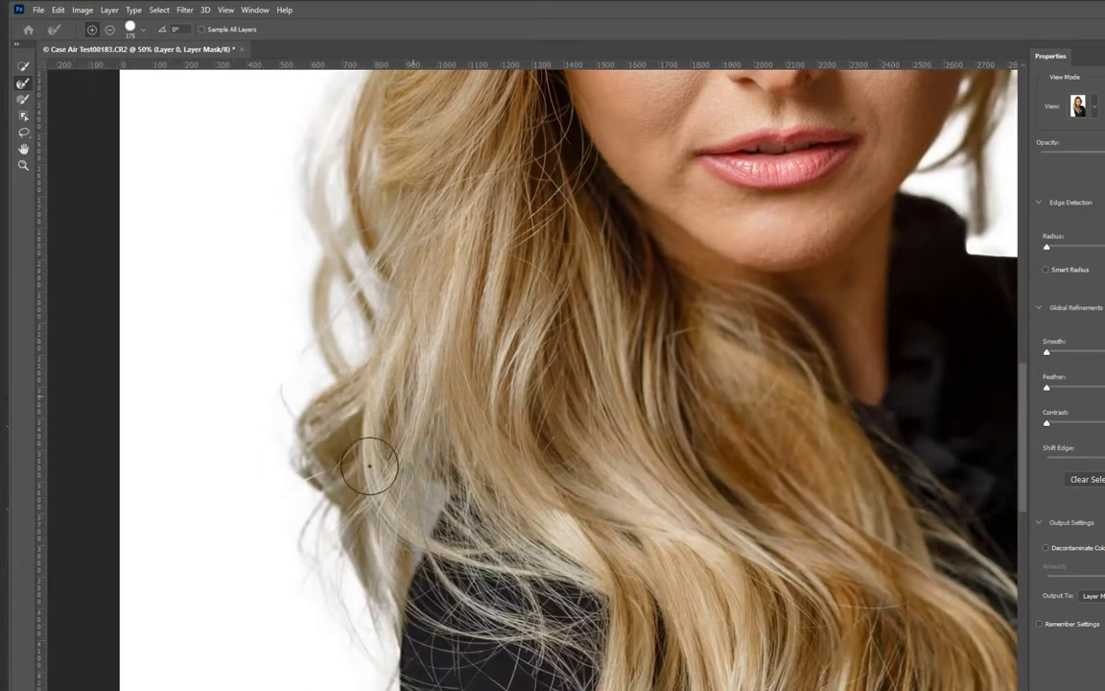
mouse_move(340, 424)
mouse_down()
mouse_move(374, 451)
mouse_move(413, 511)
mouse_move(365, 676)
mouse_move(365, 459)
mouse_move(394, 454)
mouse_move(405, 480)
mouse_up()
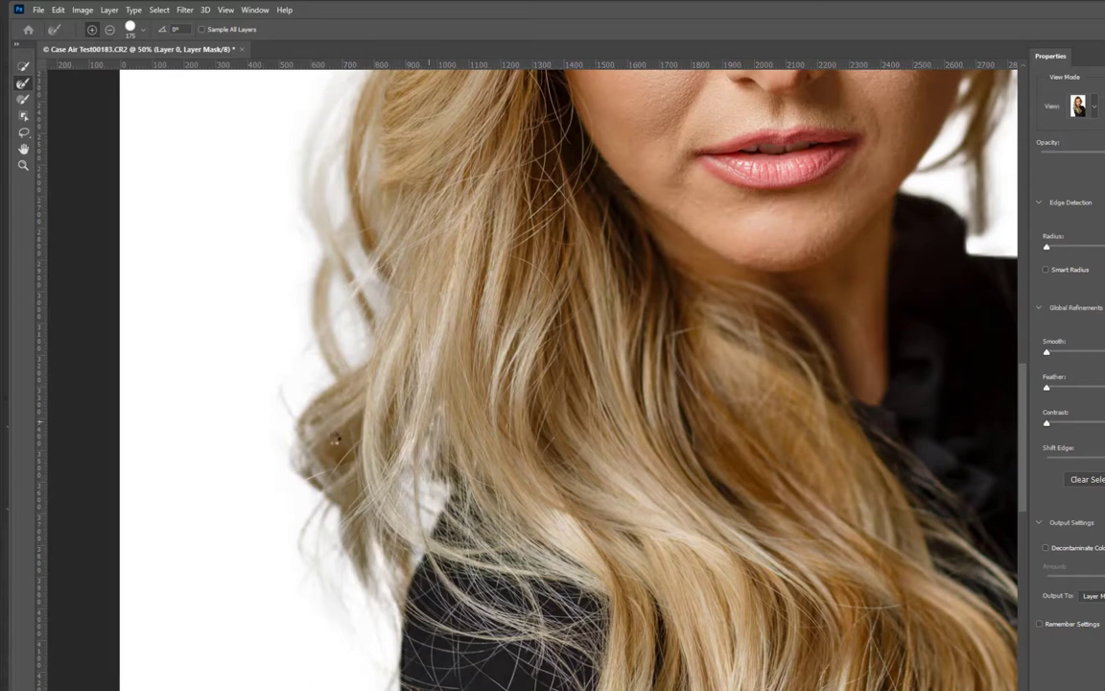
scroll(307, 441, down, 3)
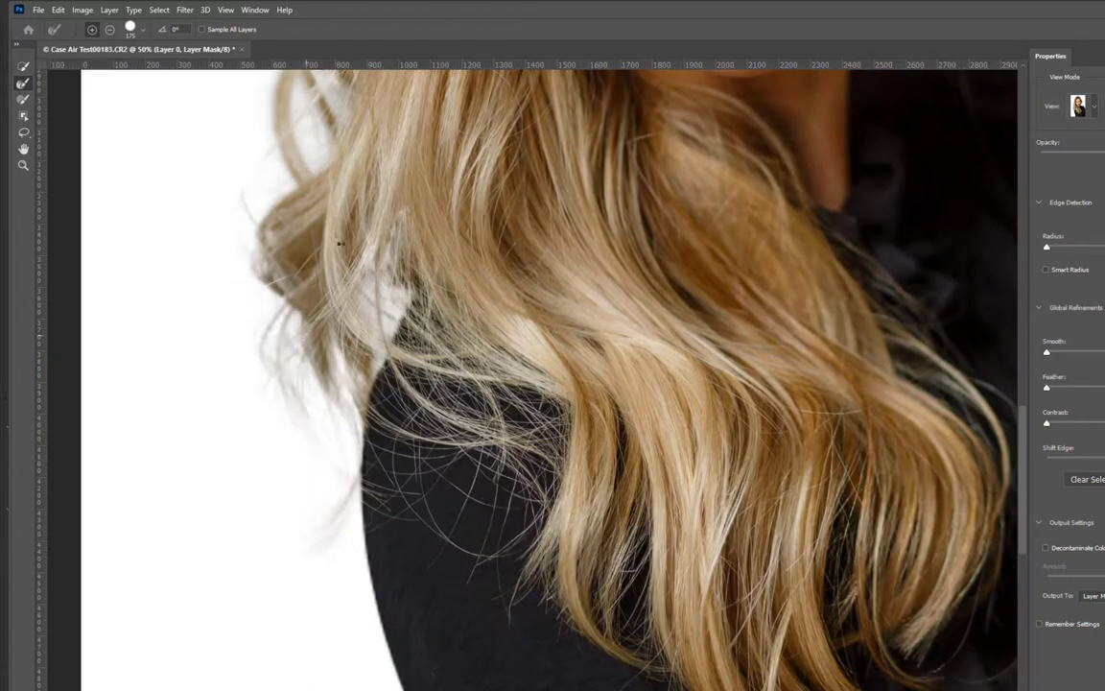
mouse_move(341, 244)
mouse_down()
mouse_move(365, 336)
mouse_move(350, 202)
mouse_move(365, 249)
mouse_up()
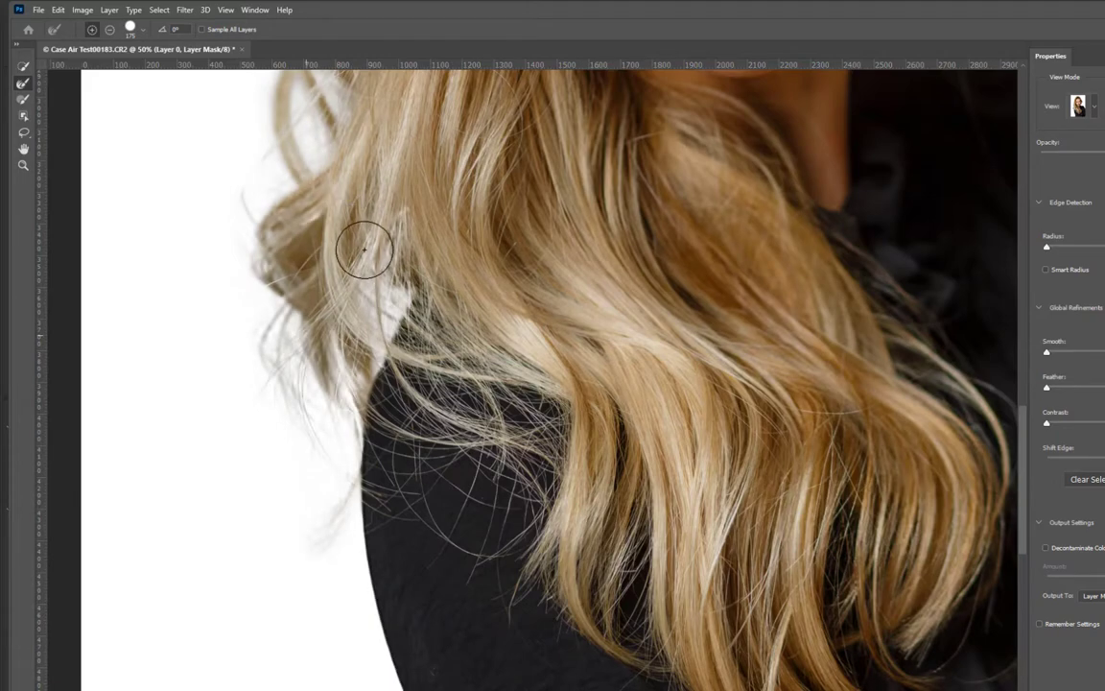
scroll(381, 290, up, 5)
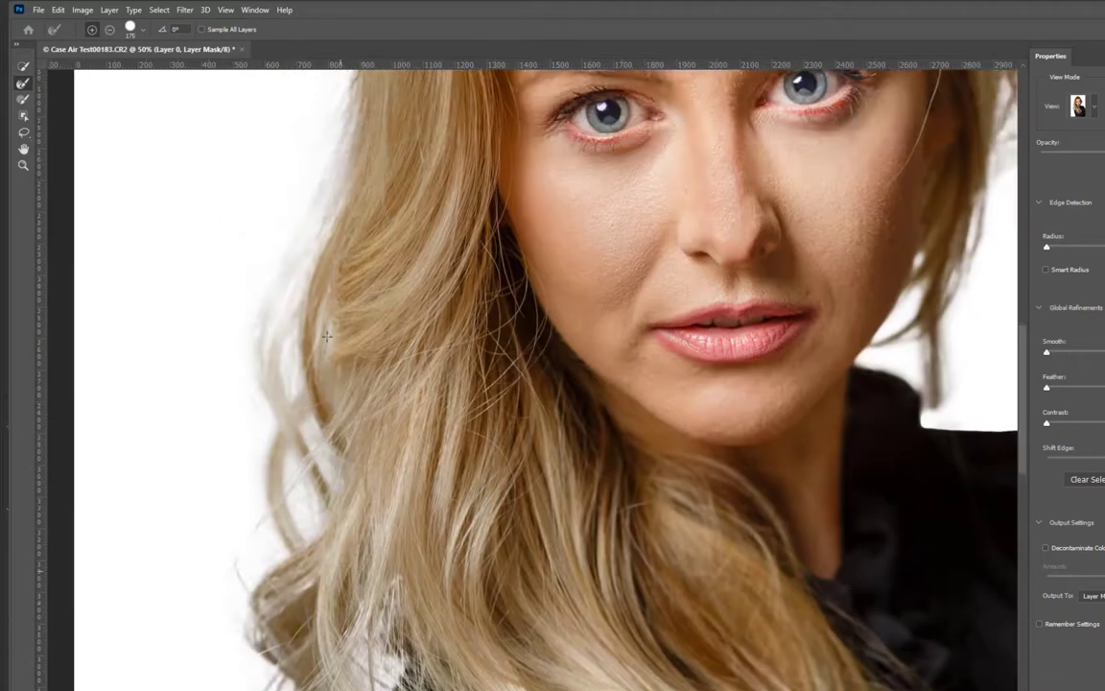
mouse_move(327, 336)
mouse_down()
mouse_move(314, 270)
mouse_move(322, 201)
mouse_up()
drag(335, 151, 338, 121)
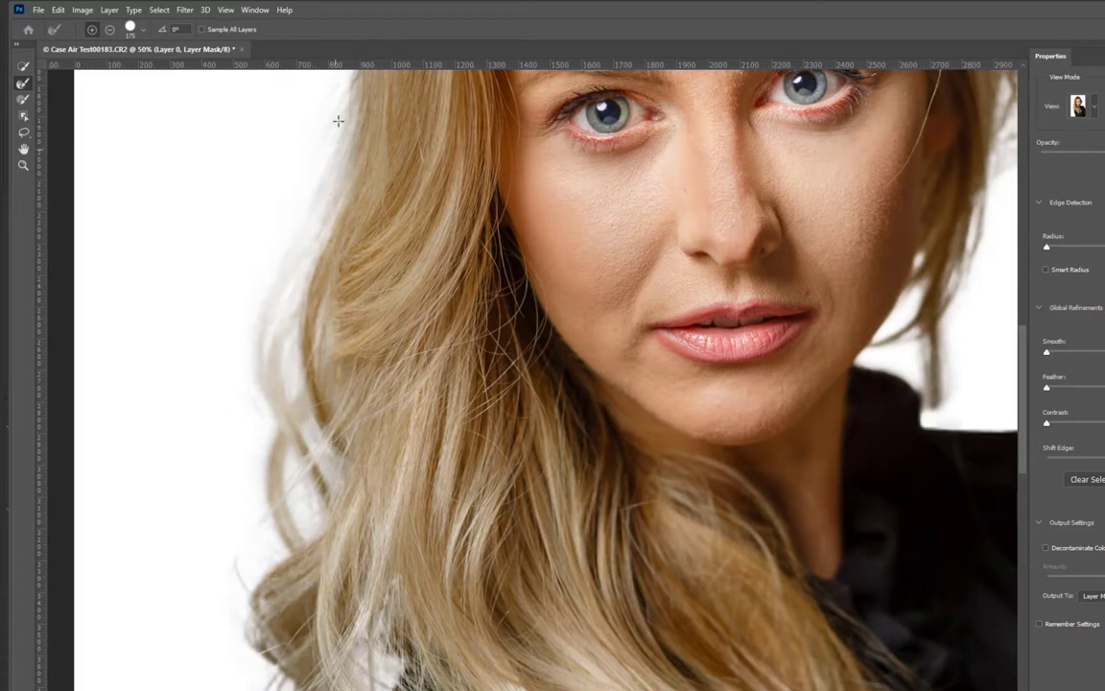
- Brush the Refine Edge Brush over the crown and along the upper hair edge on the image's right side
scroll(340, 476, up, 5)
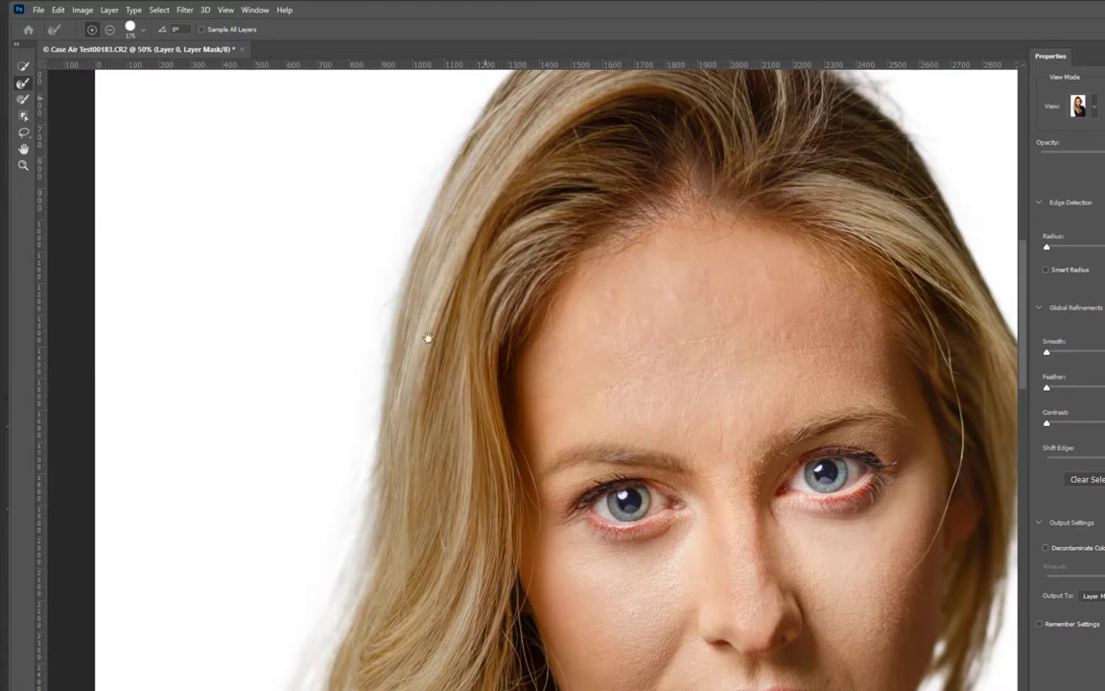
scroll(428, 338, up, 3)
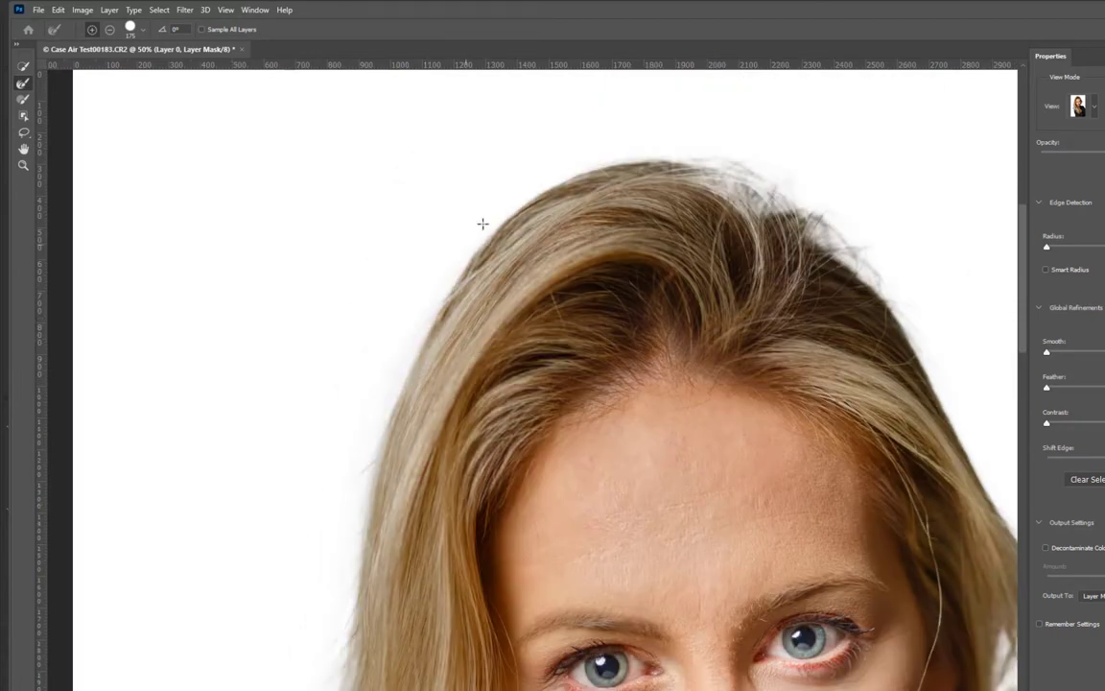
mouse_move(482, 224)
mouse_down()
mouse_move(538, 182)
mouse_move(737, 147)
mouse_move(796, 158)
mouse_up()
drag(896, 296, 938, 361)
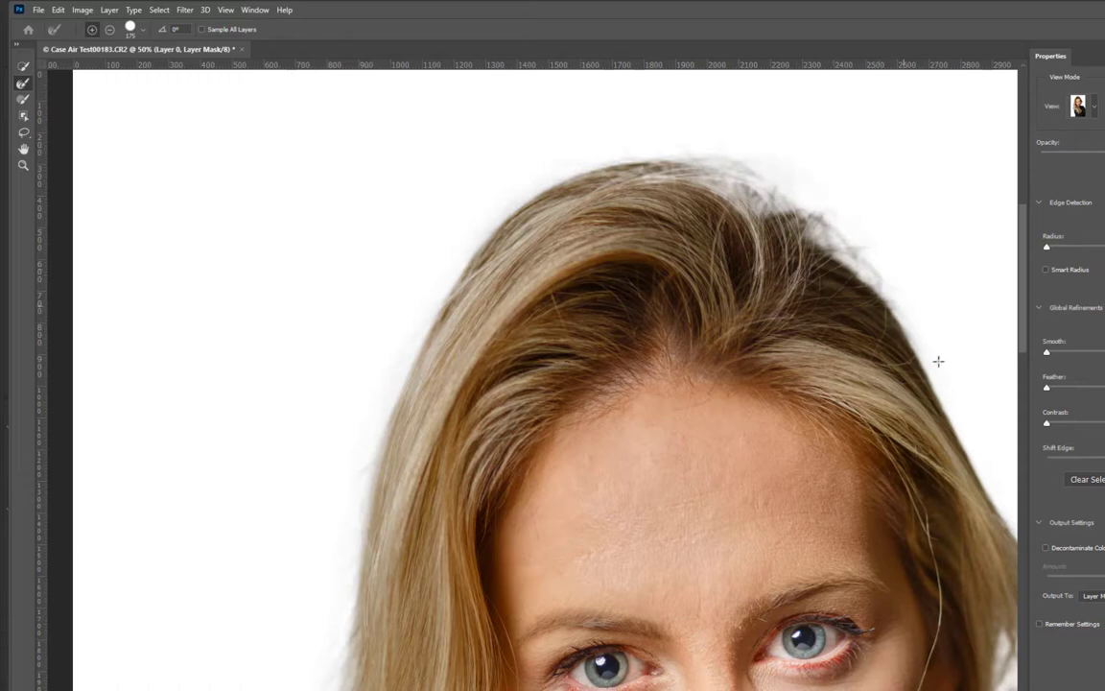
drag(967, 426, 973, 440)
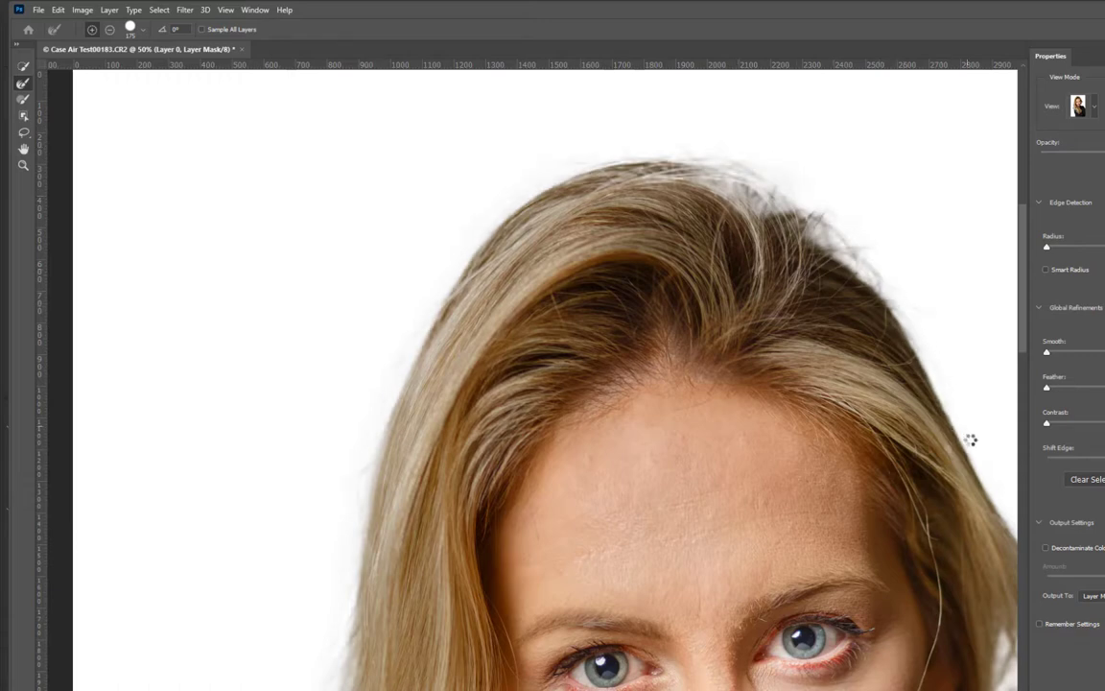
- Refine the flyaway lock and the loose strands beside the cheek and collar on the image's right side
mouse_move(949, 400)
mouse_down()
mouse_move(998, 504)
mouse_move(784, 333)
mouse_move(789, 288)
mouse_up()
drag(802, 357, 842, 405)
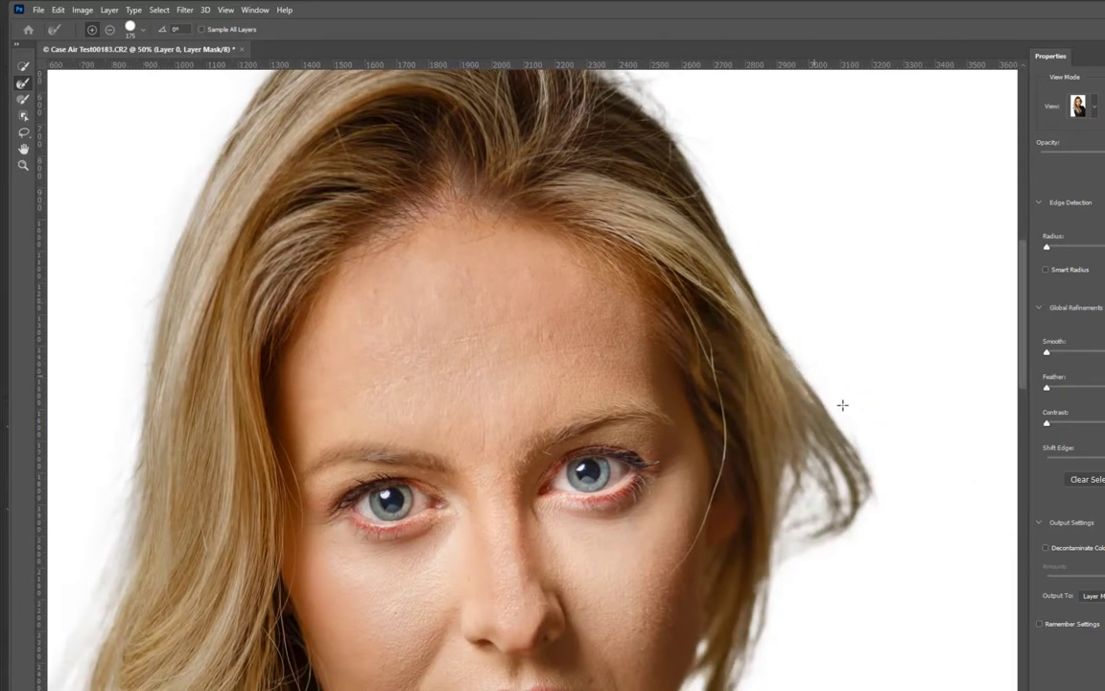
drag(887, 454, 887, 516)
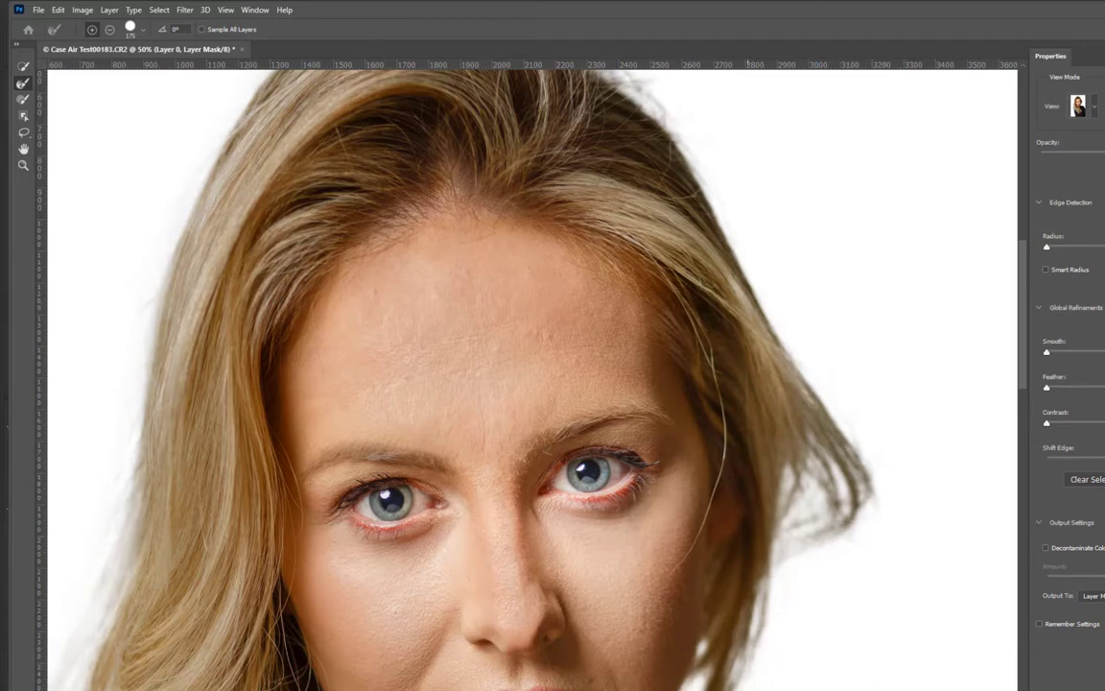
drag(775, 577, 786, 414)
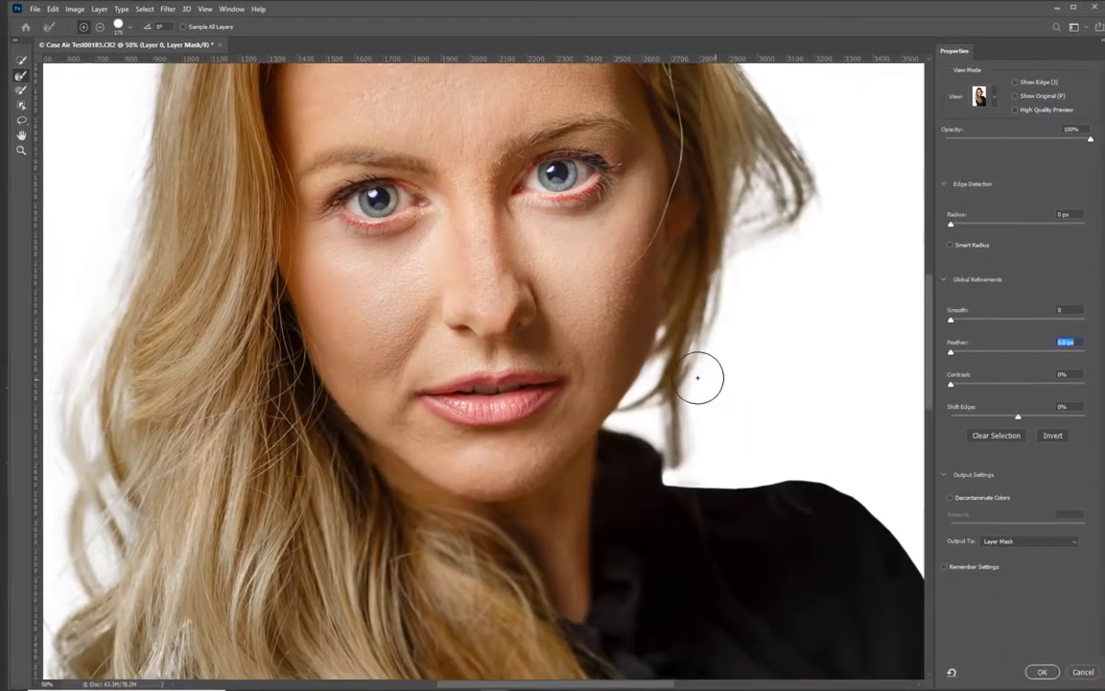
mouse_move(692, 389)
mouse_down()
mouse_move(680, 454)
mouse_move(693, 479)
mouse_move(685, 442)
mouse_move(621, 416)
mouse_move(666, 354)
mouse_move(669, 458)
mouse_move(685, 475)
mouse_move(718, 469)
mouse_up()
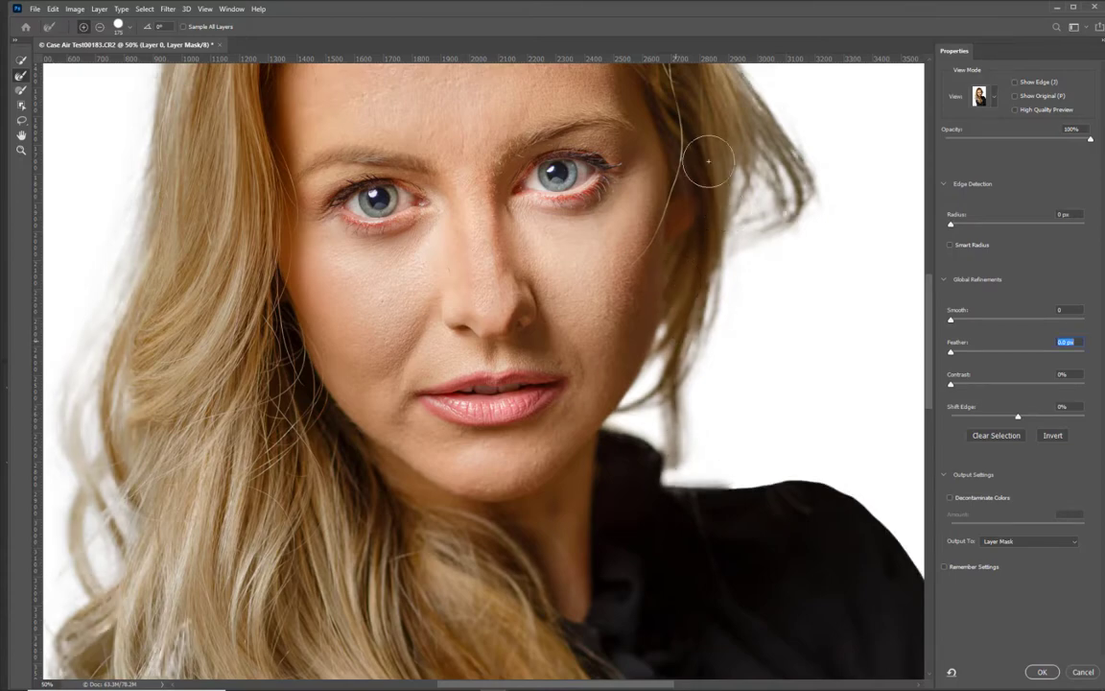
- Preview the selection in Black & White and brush along the hair's outer edge on the image's left side with the Refine Edge Brush
mouse_move(706, 238)
mouse_down()
mouse_move(741, 382)
mouse_move(738, 461)
mouse_up()
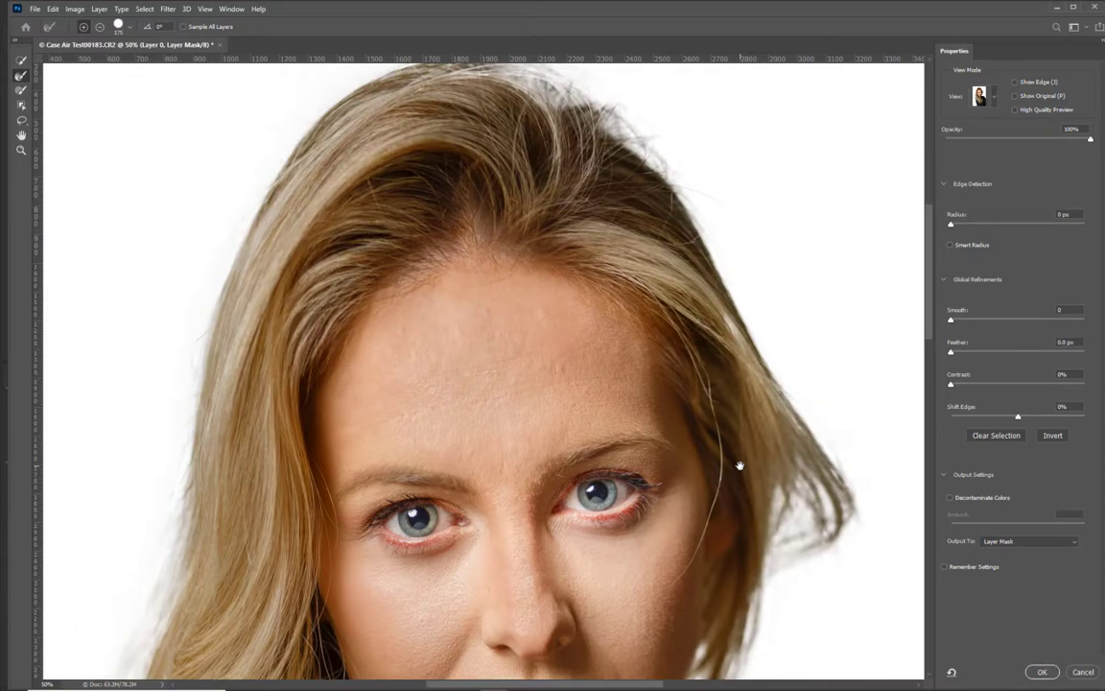
click(993, 98)
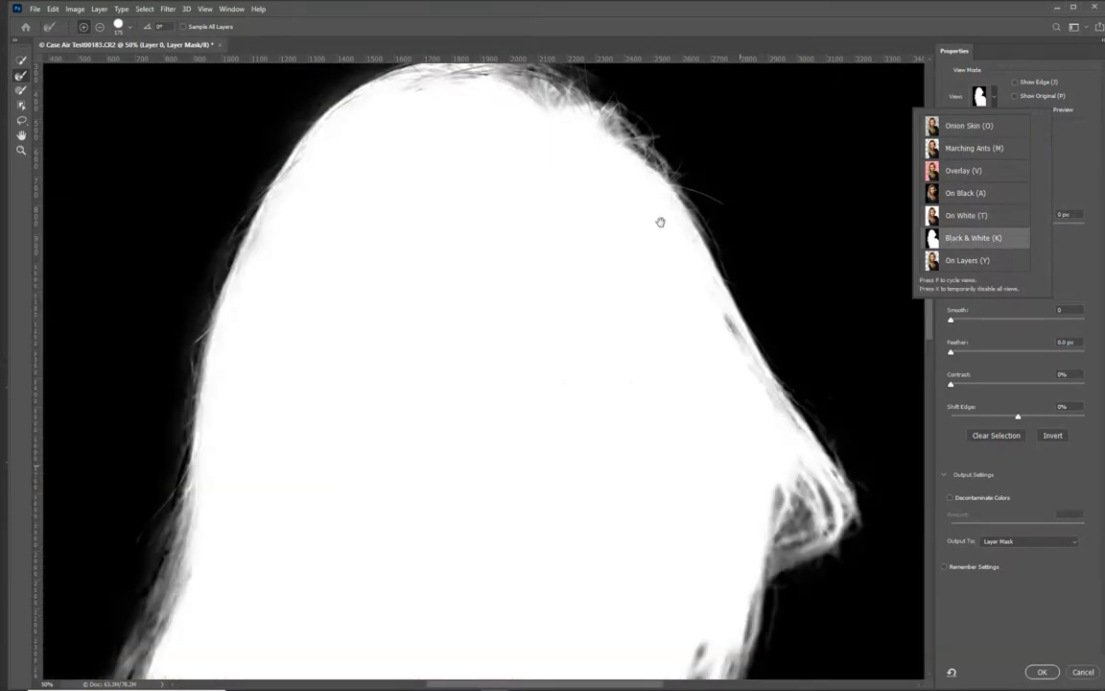
drag(623, 230, 737, 234)
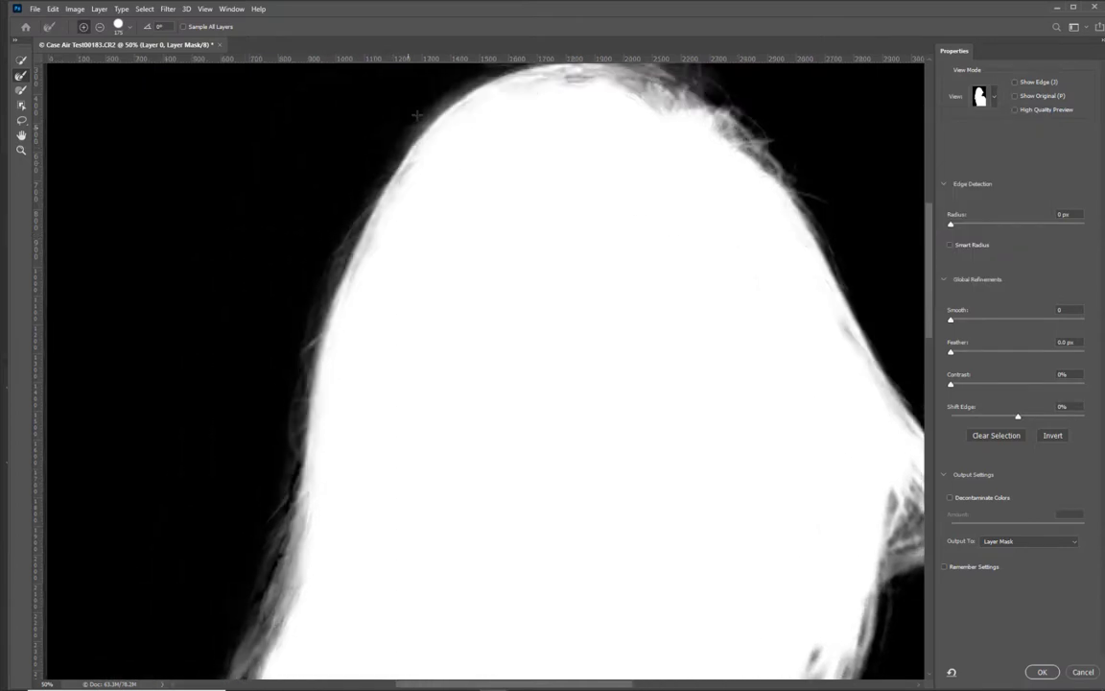
mouse_move(337, 228)
mouse_down()
mouse_move(279, 459)
mouse_move(269, 540)
mouse_up()
drag(276, 464, 292, 320)
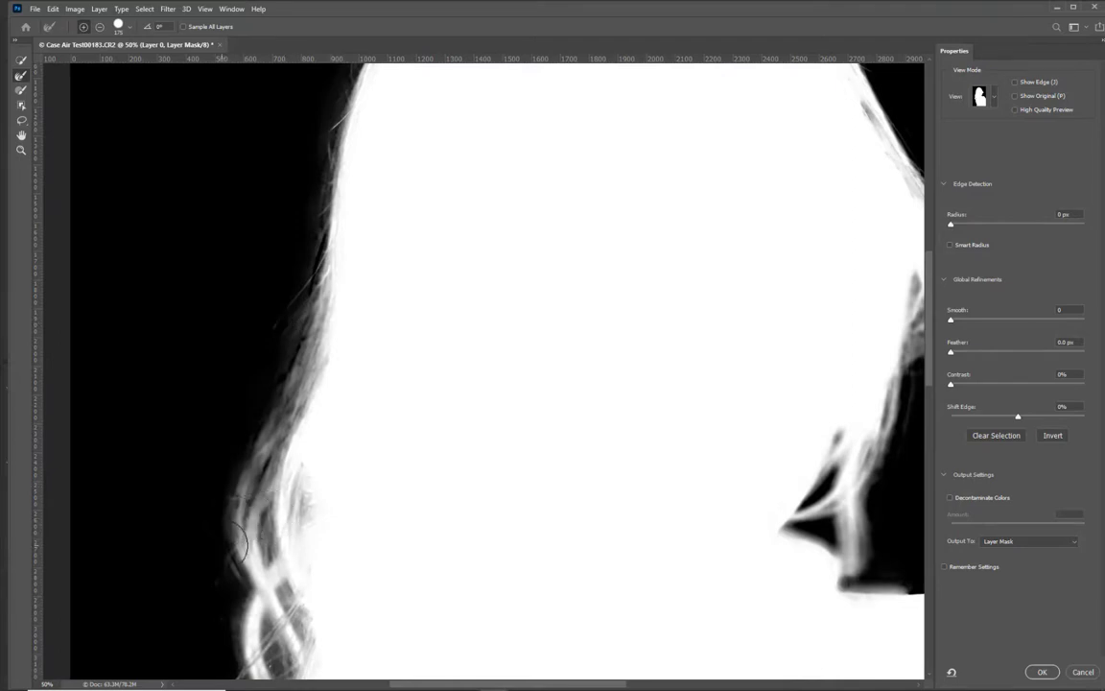
- Examine the black-and-white mask around the curls, sleeve, collar and flyaway hair, and change the preview to Onion Skin
drag(238, 545, 246, 222)
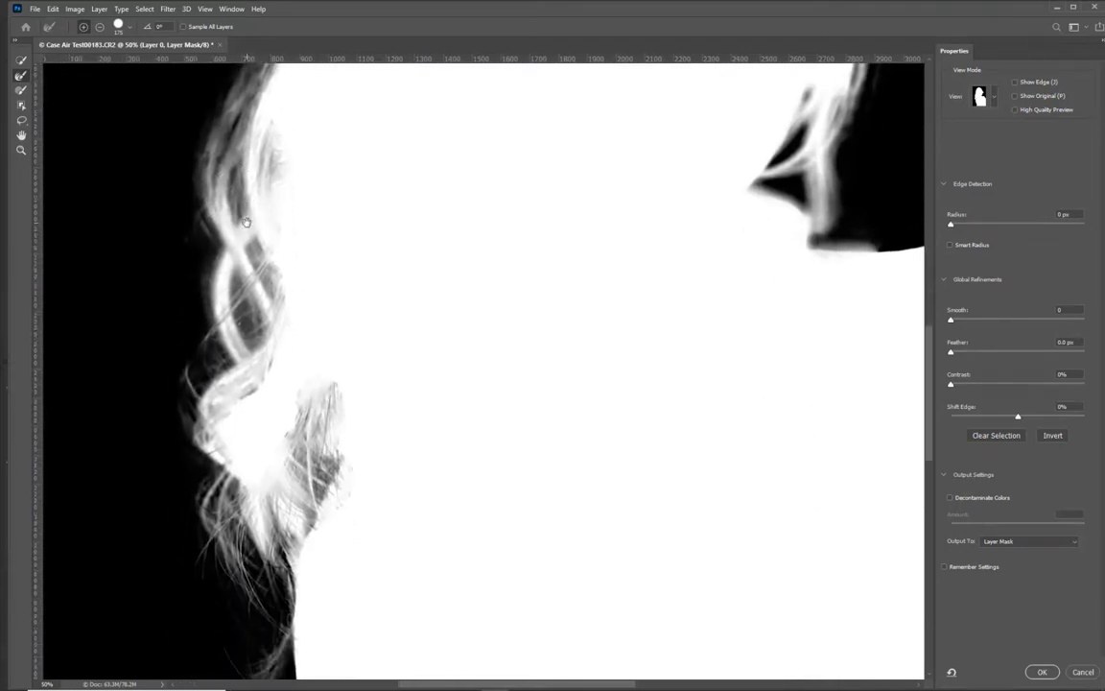
drag(267, 595, 305, 340)
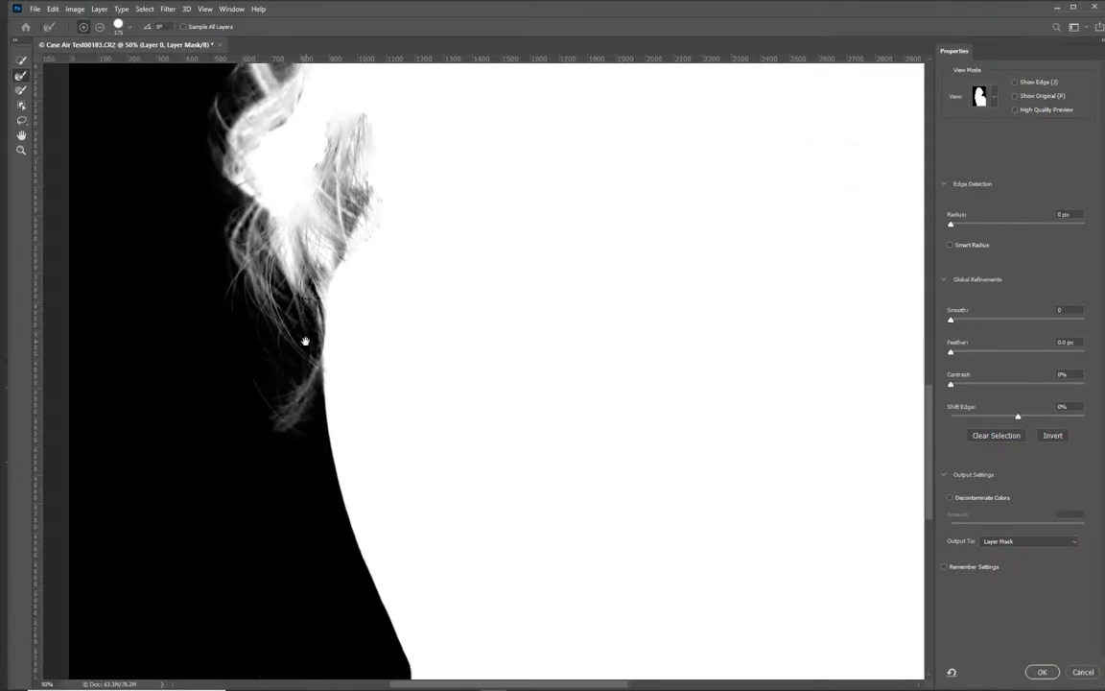
drag(537, 206, 286, 598)
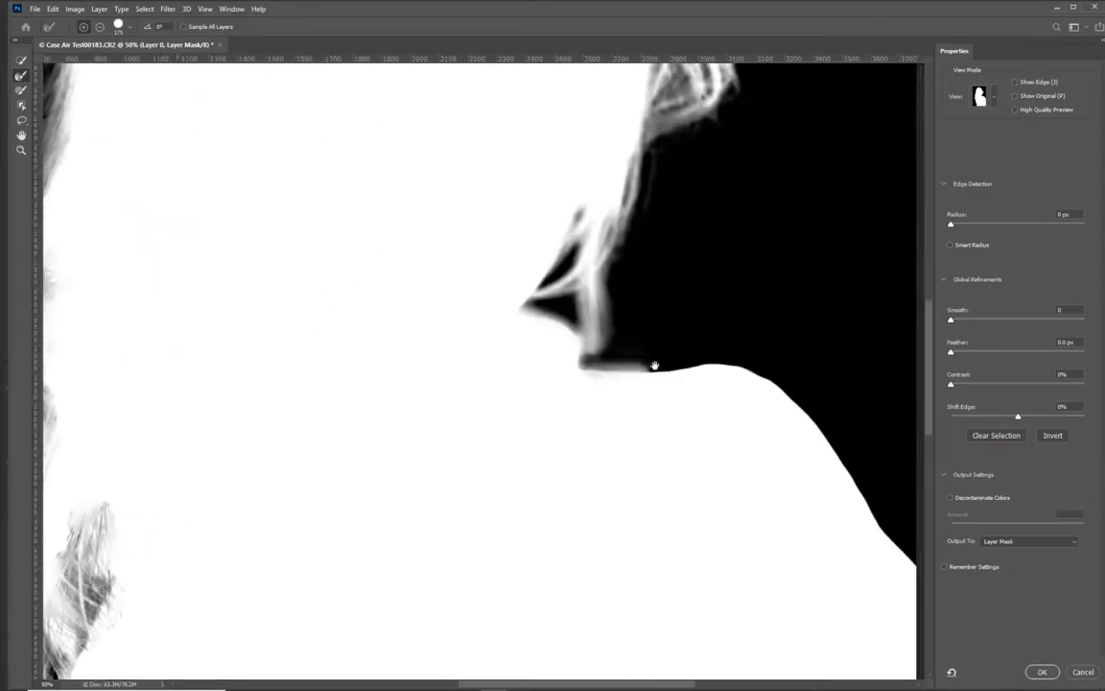
drag(653, 364, 481, 516)
mouse_move(505, 314)
mouse_down()
mouse_move(501, 383)
mouse_move(452, 468)
mouse_up()
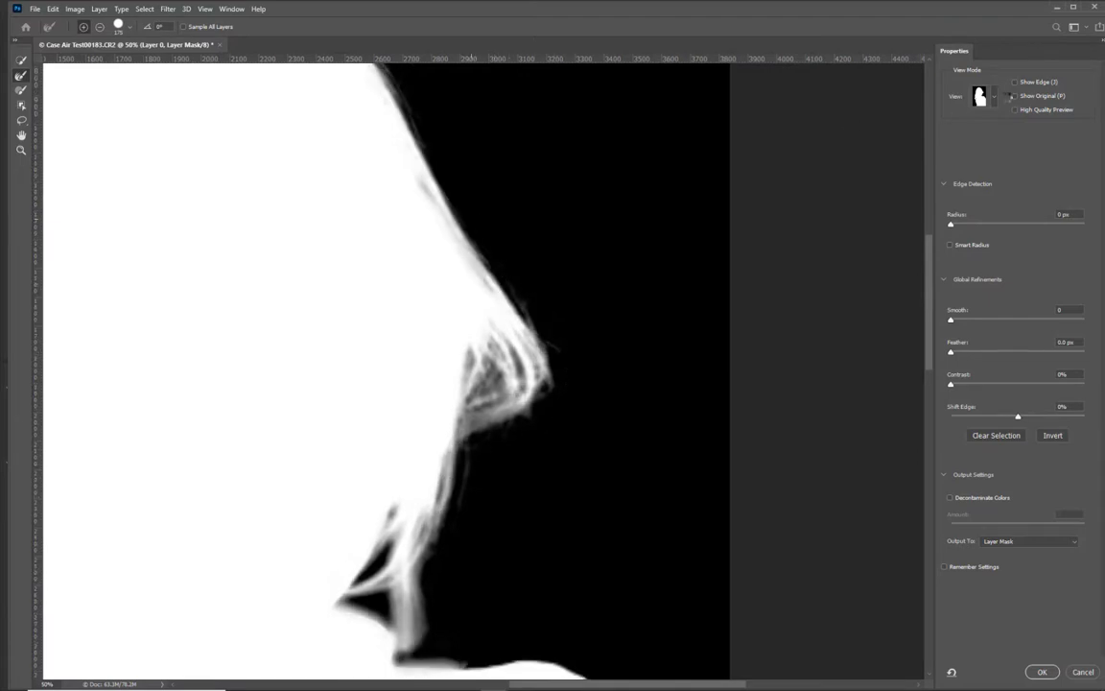
click(988, 96)
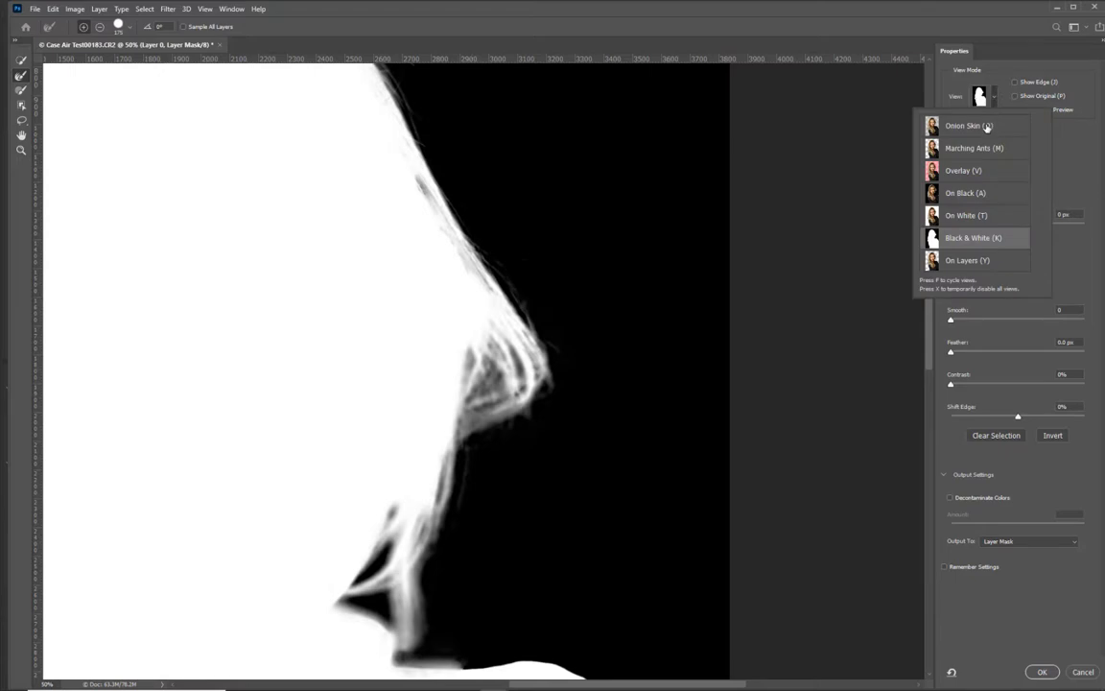
click(988, 125)
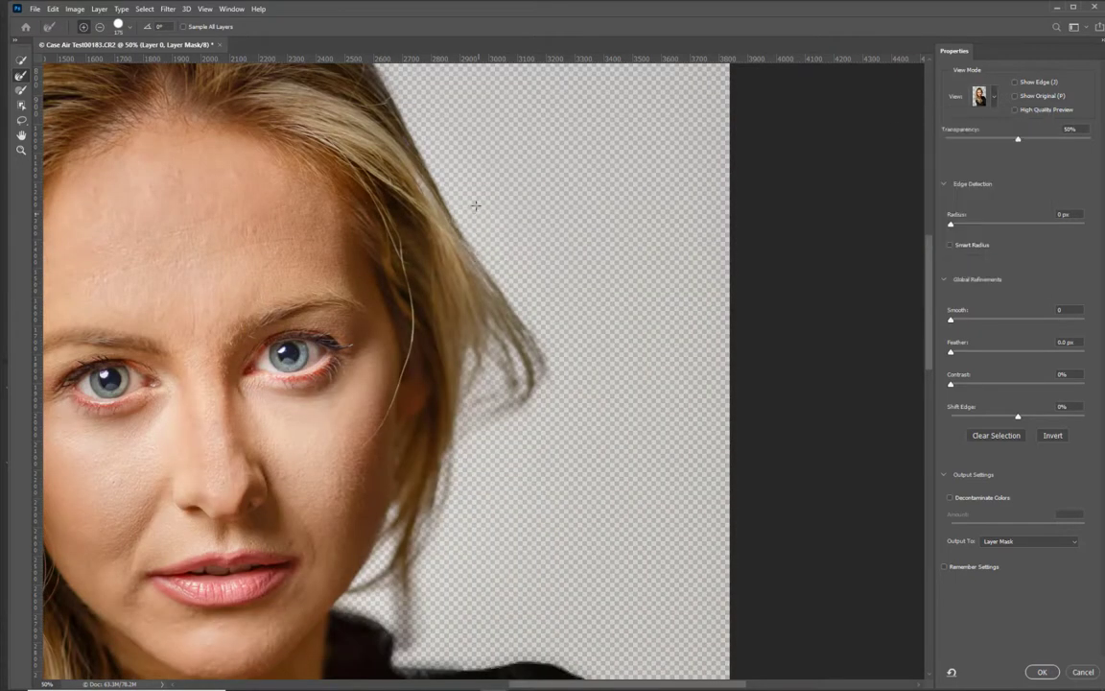
- Inspect the cutout around the crown and apply the Select and Mask refinements to the layer mask
mouse_move(485, 166)
mouse_down()
mouse_move(496, 229)
mouse_move(575, 360)
mouse_move(652, 387)
mouse_up()
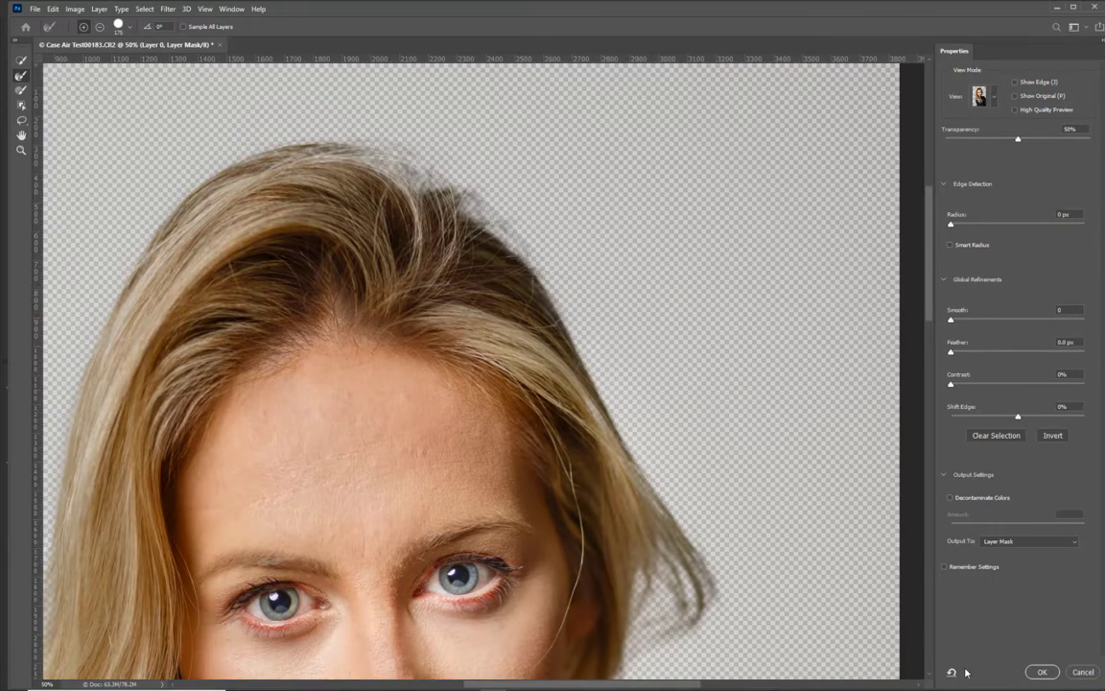
click(1041, 672)
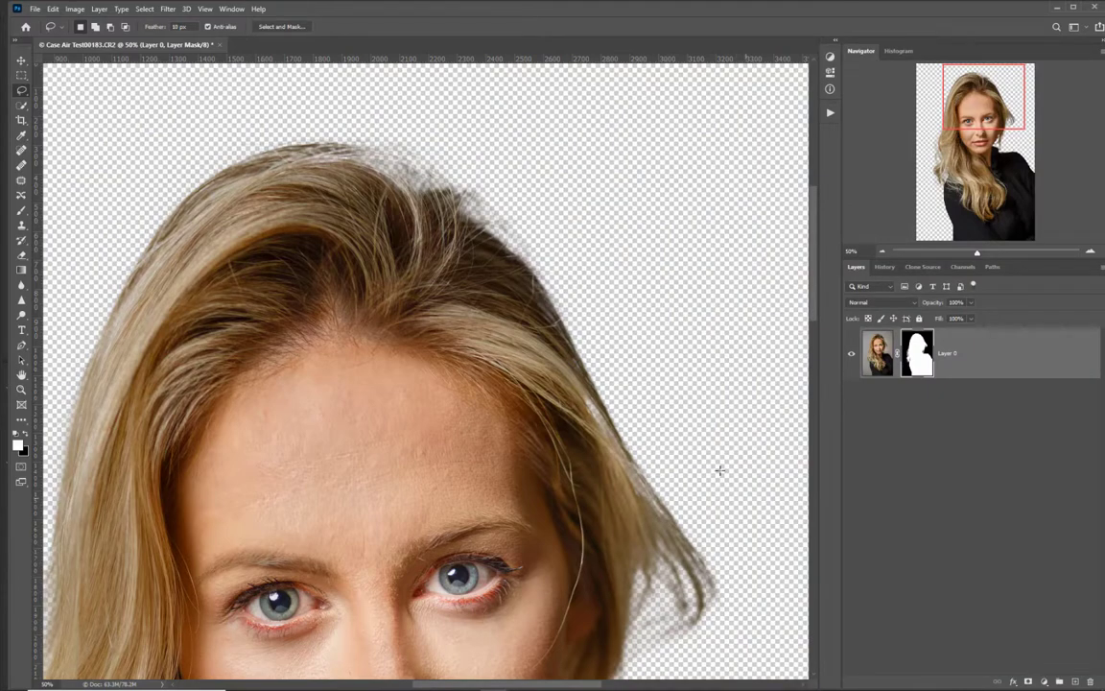
key(ctrl+0)
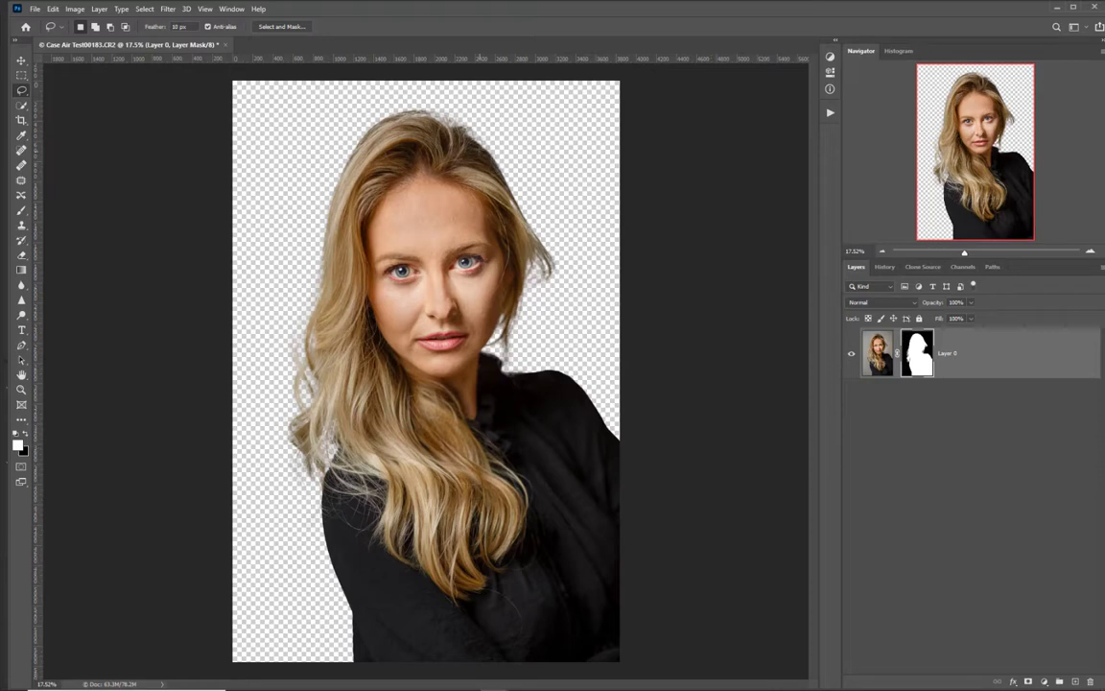
- Touch up the layer mask at the crown with the Brush, painting black to hide an area and white to bring the hair back
scroll(447, 111, up, 5)
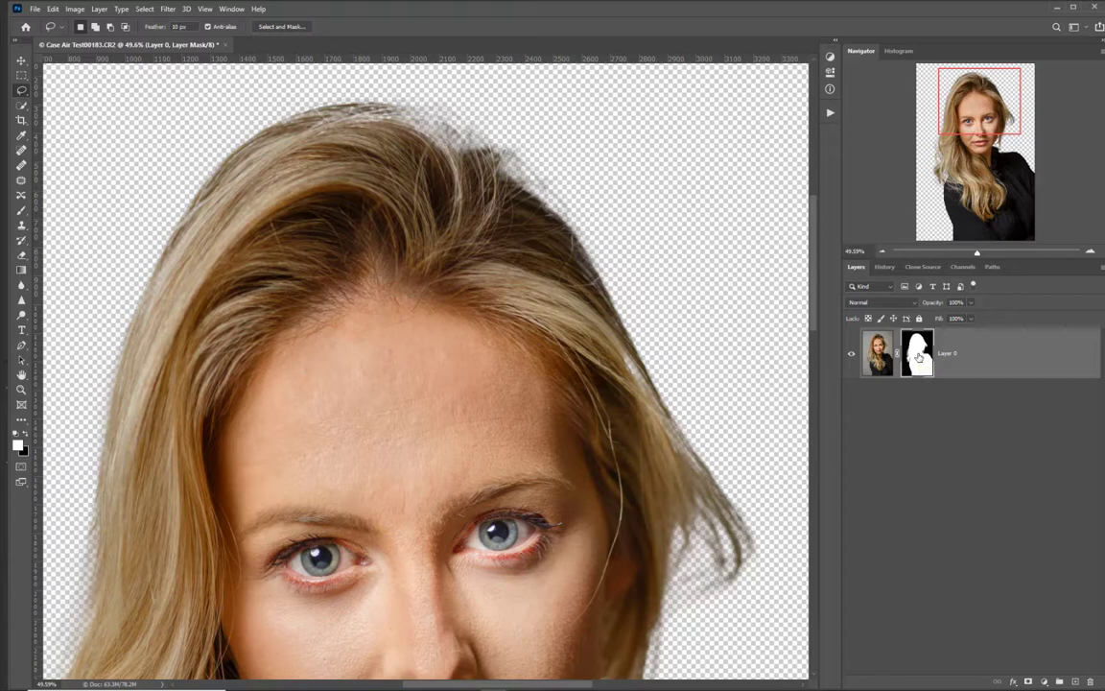
key(b)
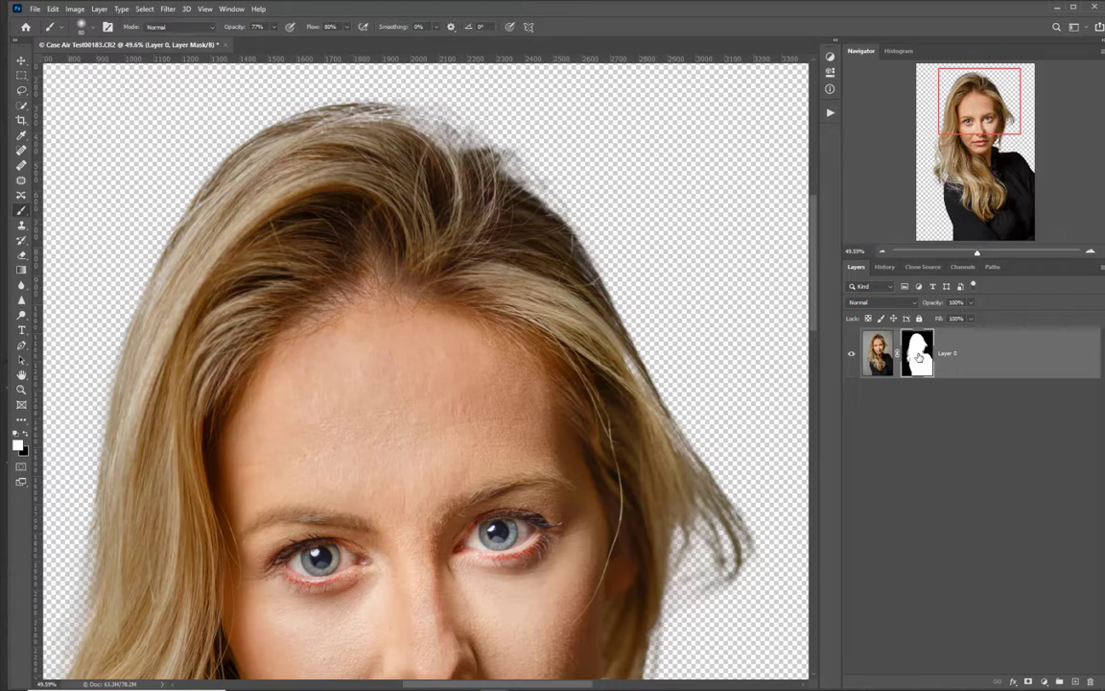
key(x)
drag(437, 153, 386, 134)
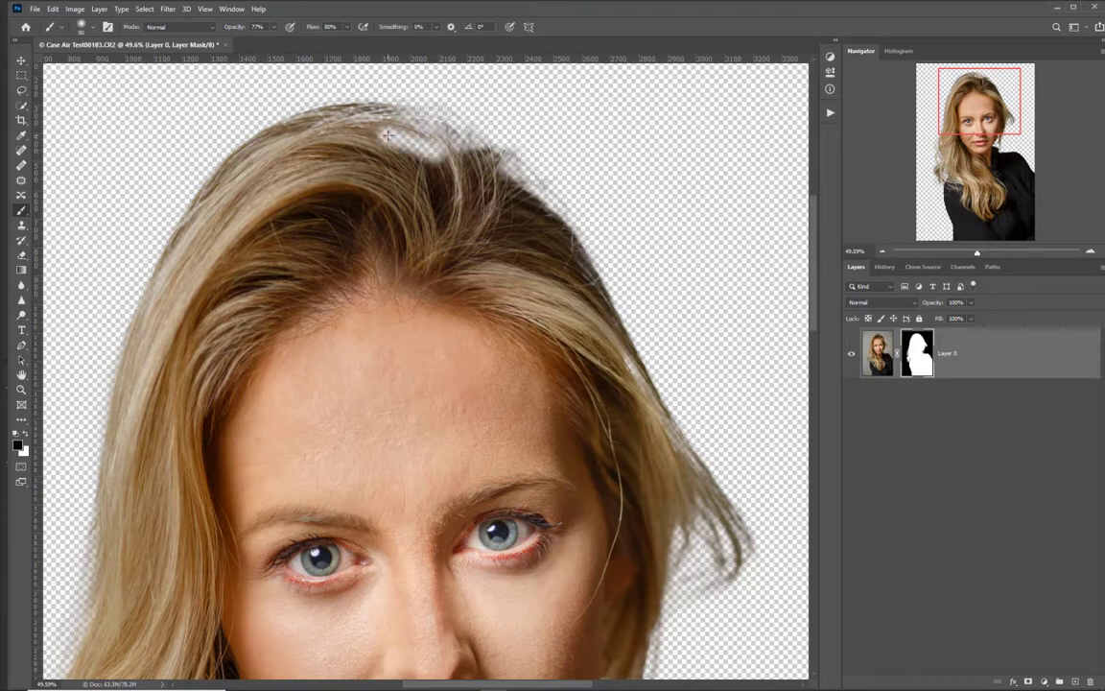
key(x)
mouse_move(387, 136)
mouse_down()
mouse_move(420, 144)
mouse_move(387, 140)
mouse_move(468, 150)
mouse_move(429, 142)
mouse_up()
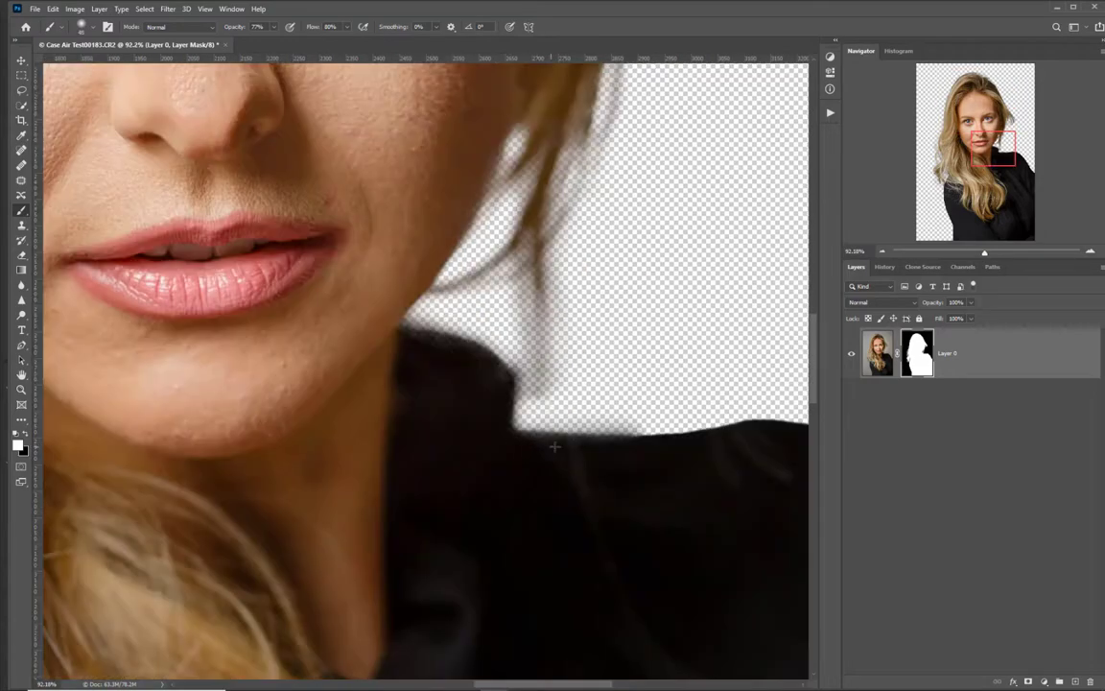
scroll(518, 436, down, 5)
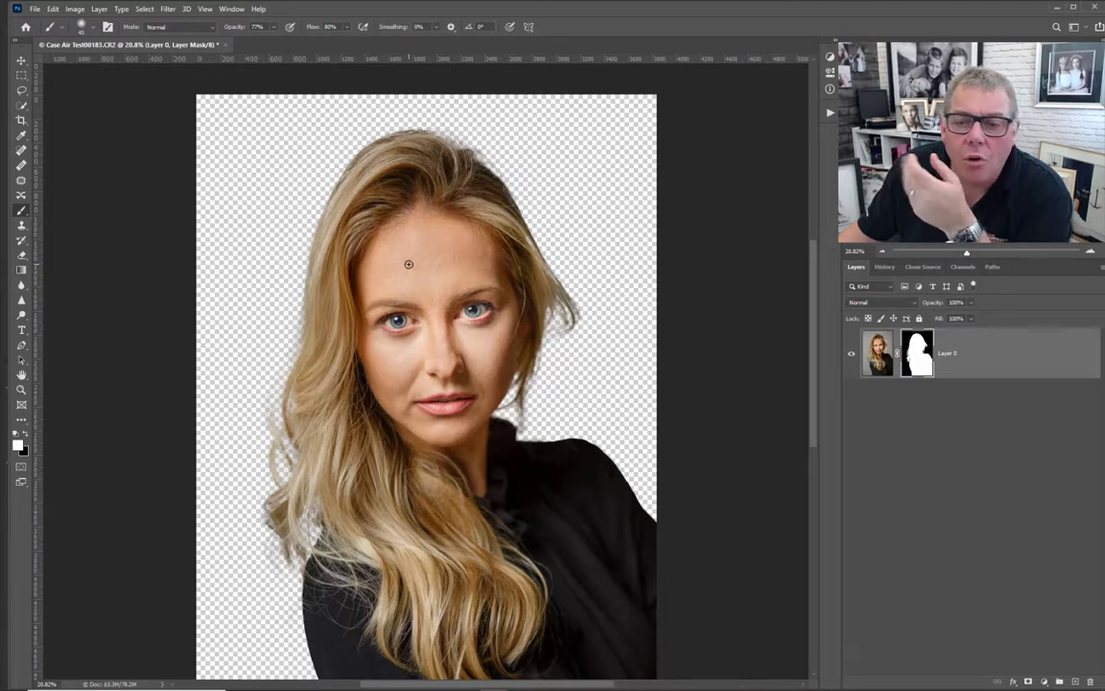
- Add a new layer, fill it with white and place it beneath the cut-out portrait layer
click(1076, 681)
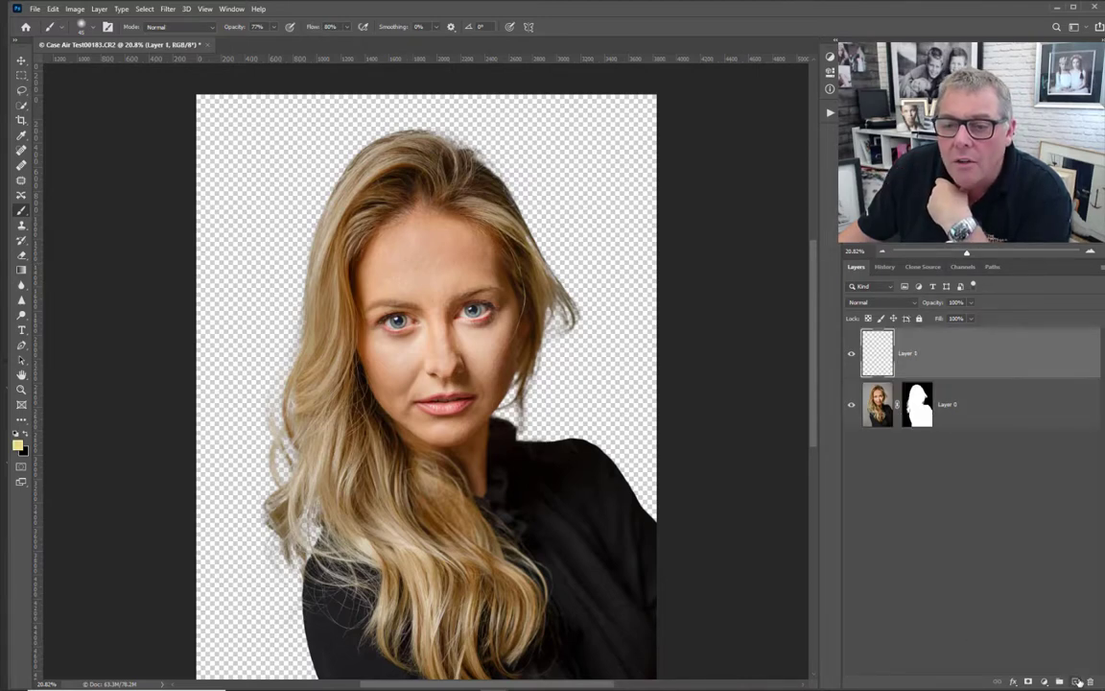
key(x)
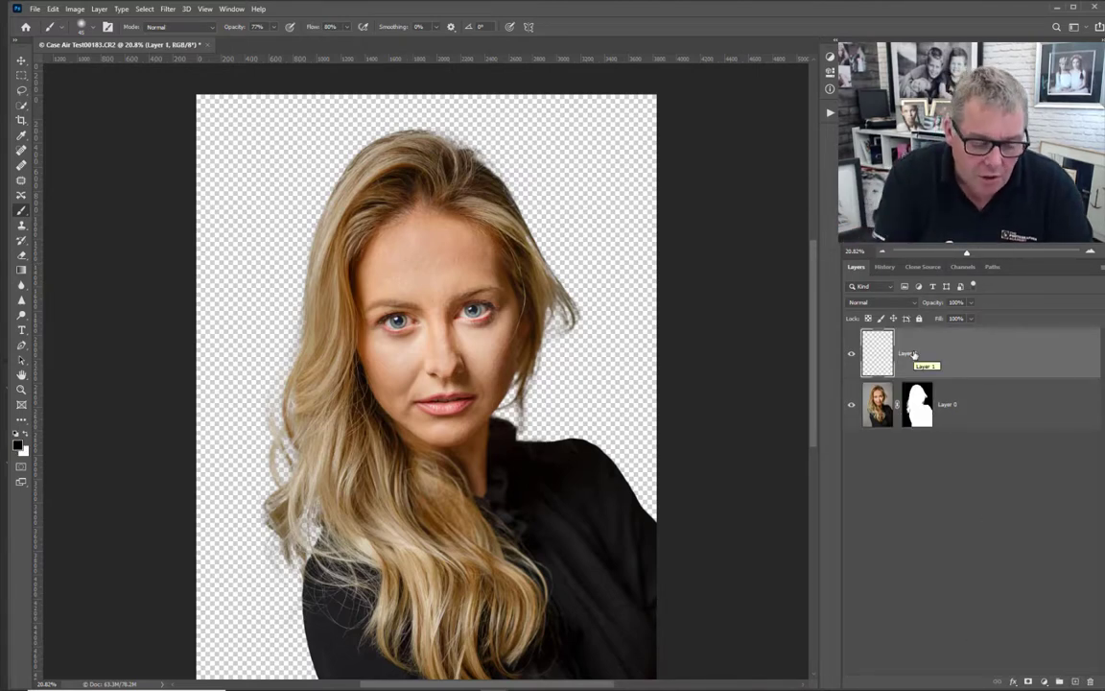
key(ctrl+BackSpace)
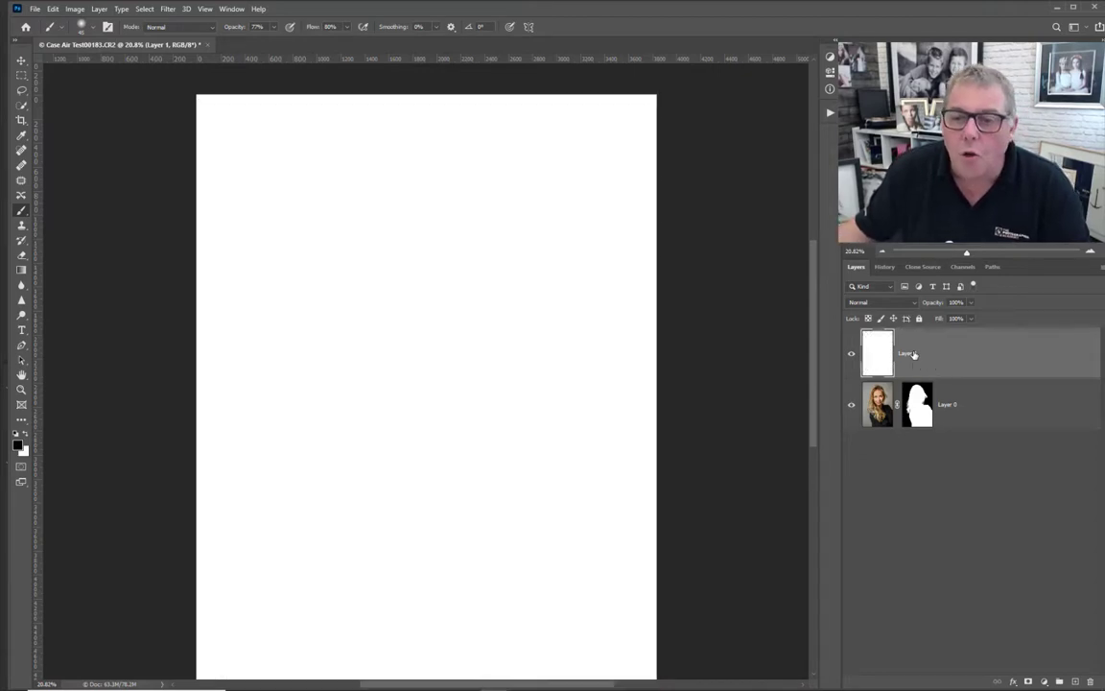
drag(918, 373, 917, 423)
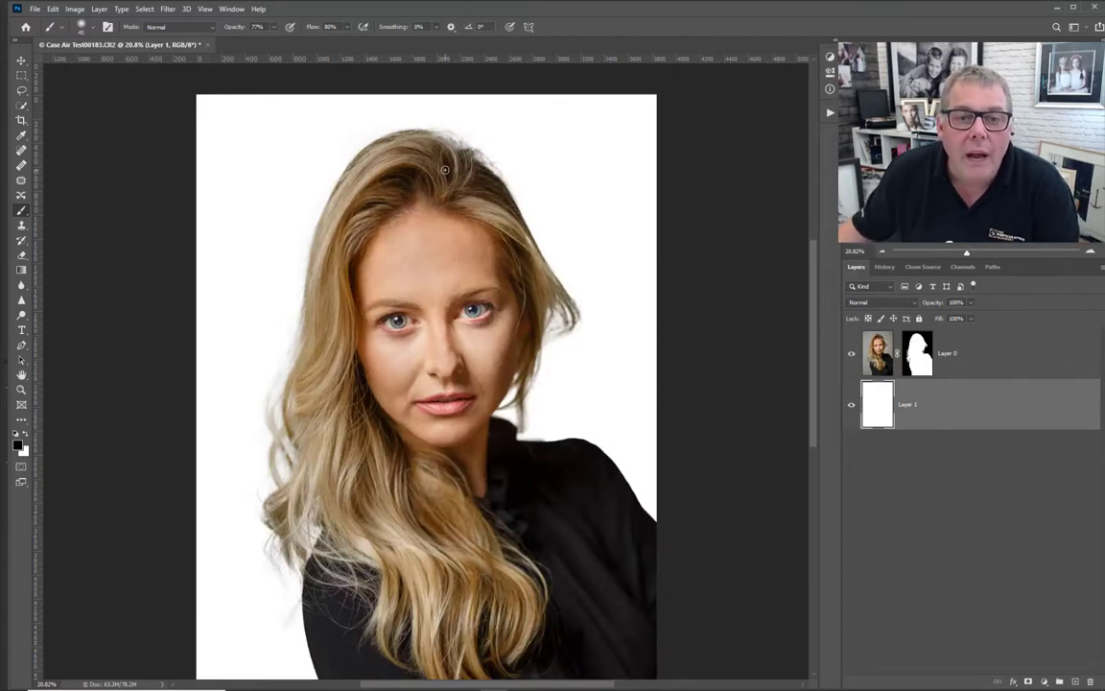
- Open the recent file 009_Textures.jpg and copy its image into the portrait document between the portrait and the white layer
click(35, 9)
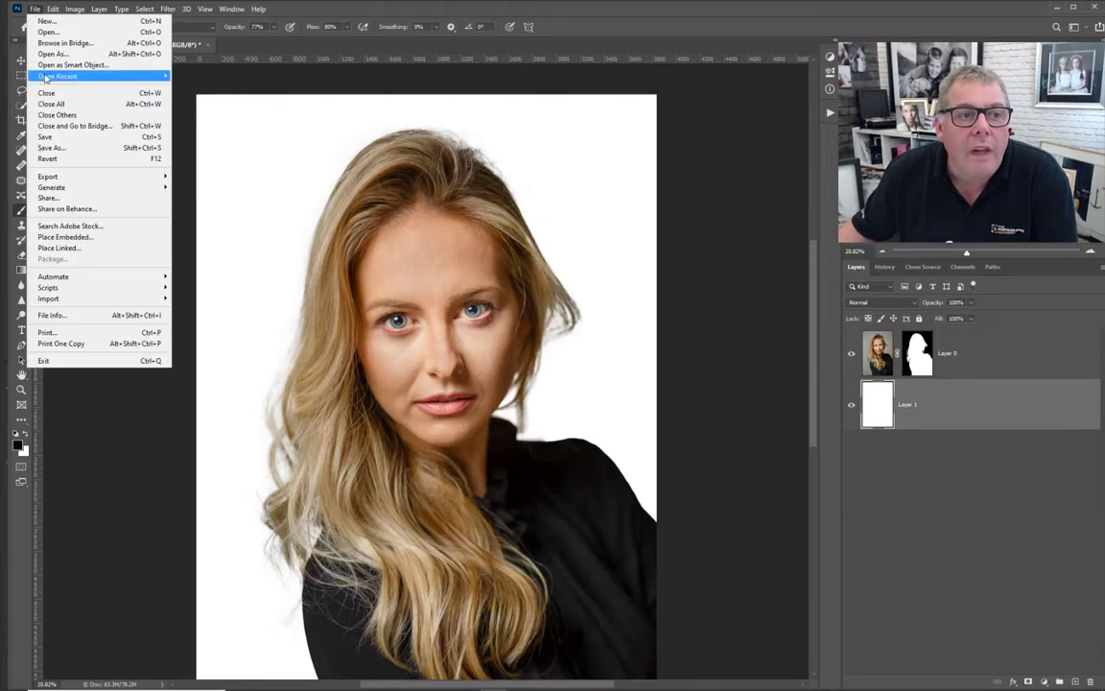
mouse_move(44, 77)
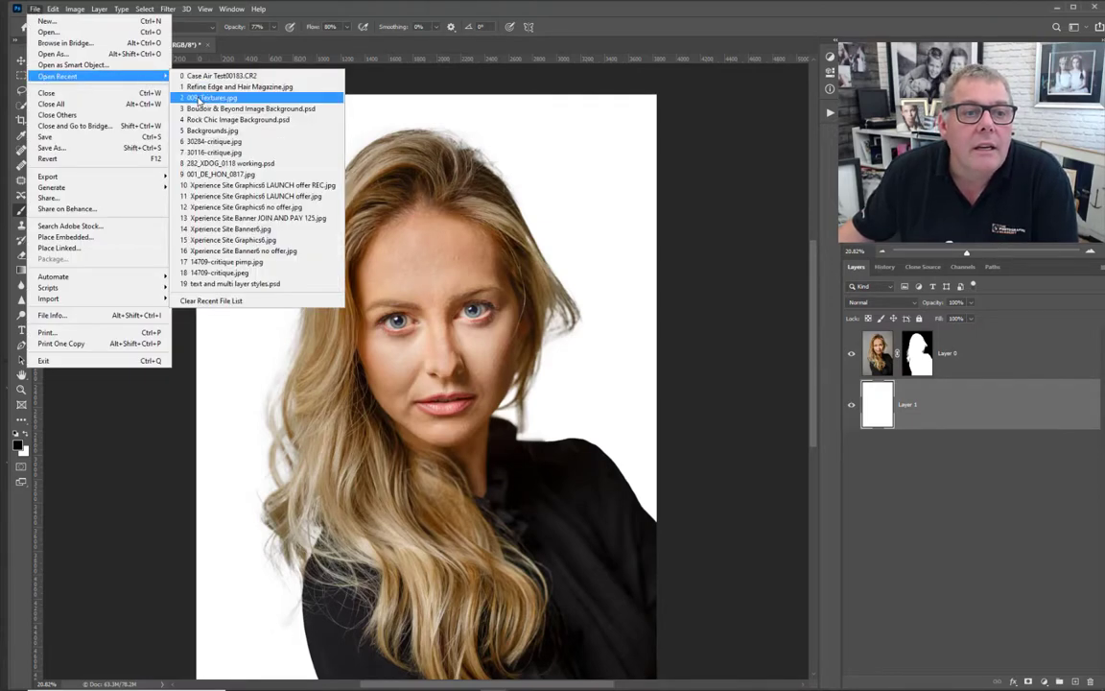
click(199, 100)
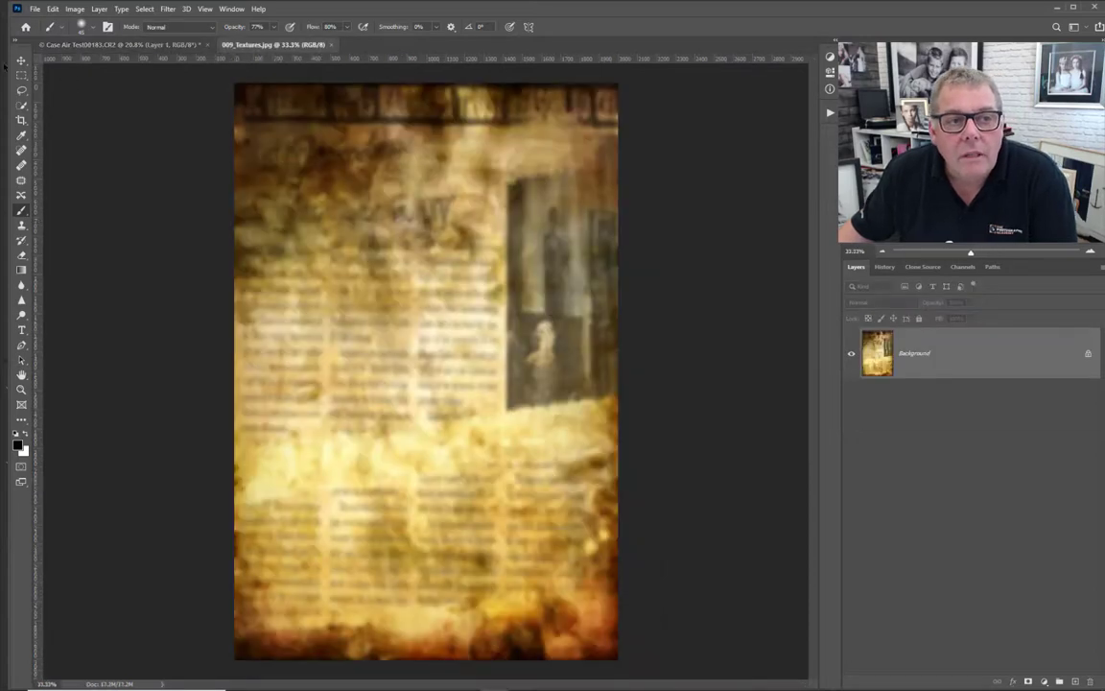
click(21, 59)
mouse_move(317, 196)
mouse_down()
mouse_move(209, 68)
mouse_move(173, 46)
mouse_move(257, 144)
mouse_up()
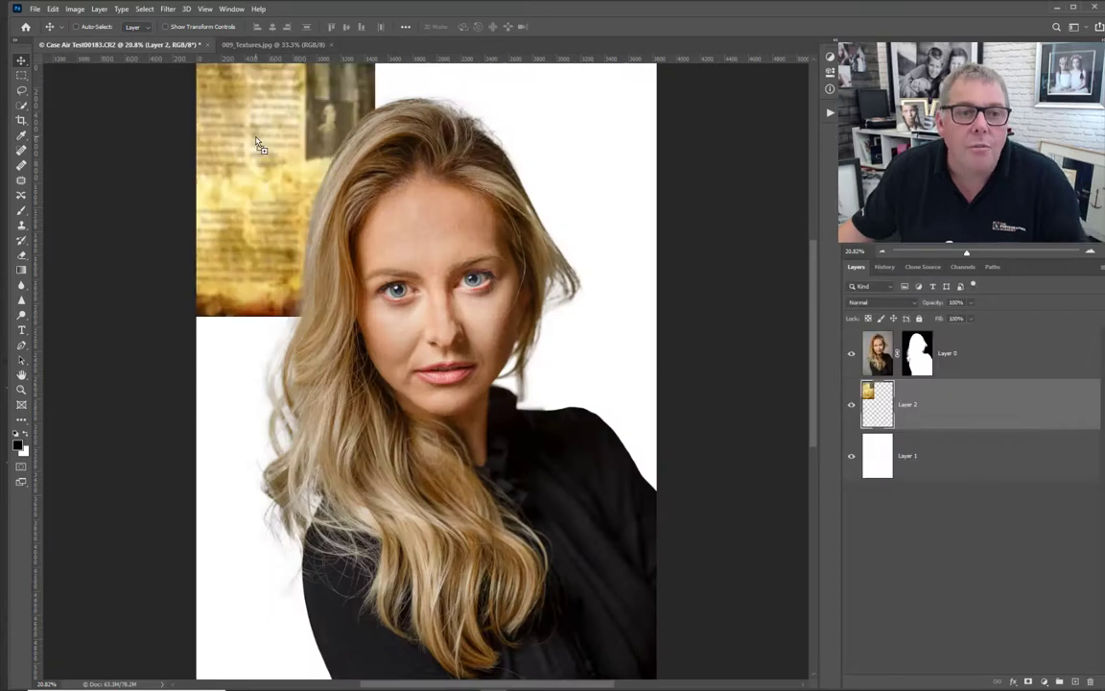
- Align the texture with the canvas's upper-left corner and scale it up to cover the whole background behind the woman
drag(291, 203, 305, 245)
key(ctrl+t)
scroll(415, 435, down, 4)
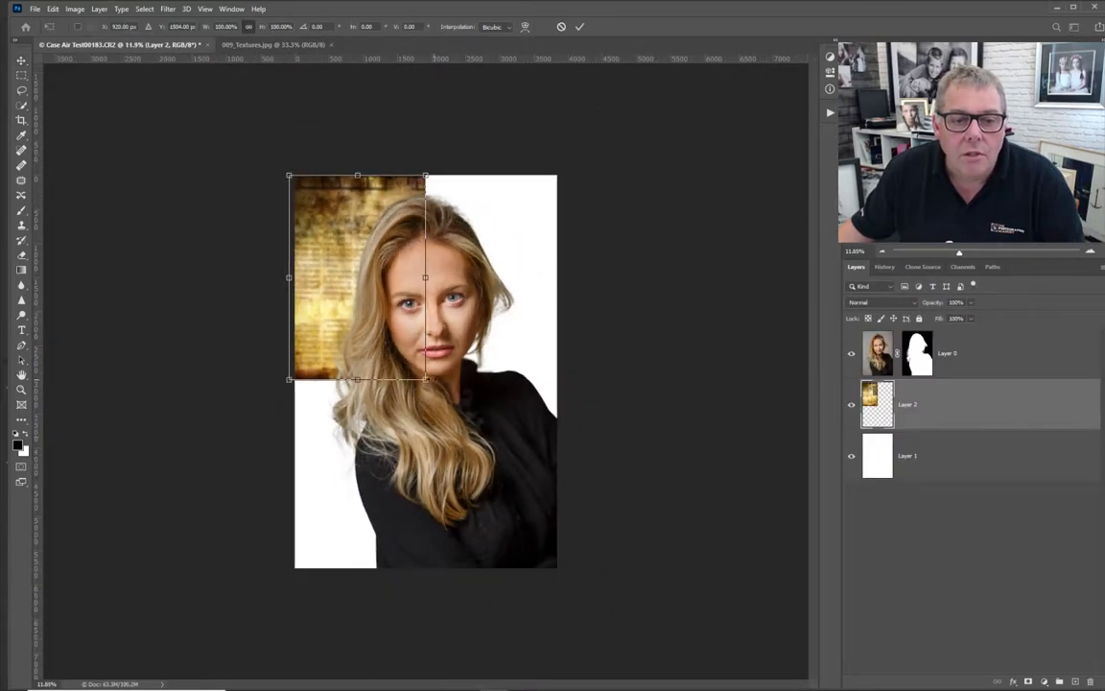
drag(426, 379, 628, 654)
key(Return)
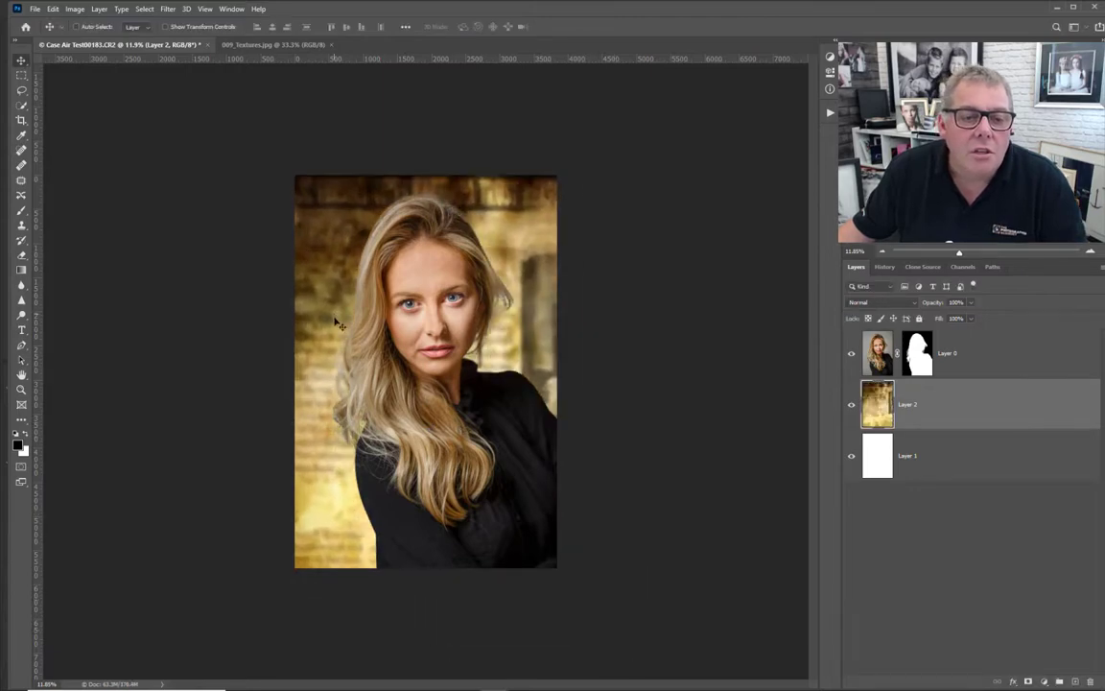
scroll(337, 323, up, 5)
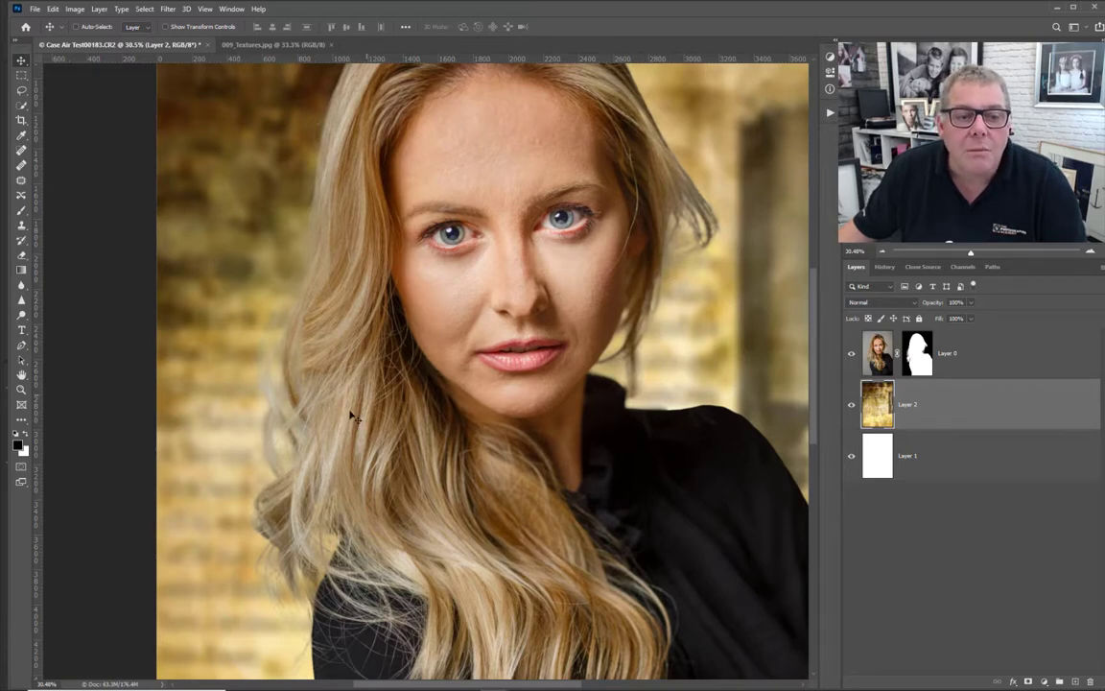
scroll(506, 245, down, 3)
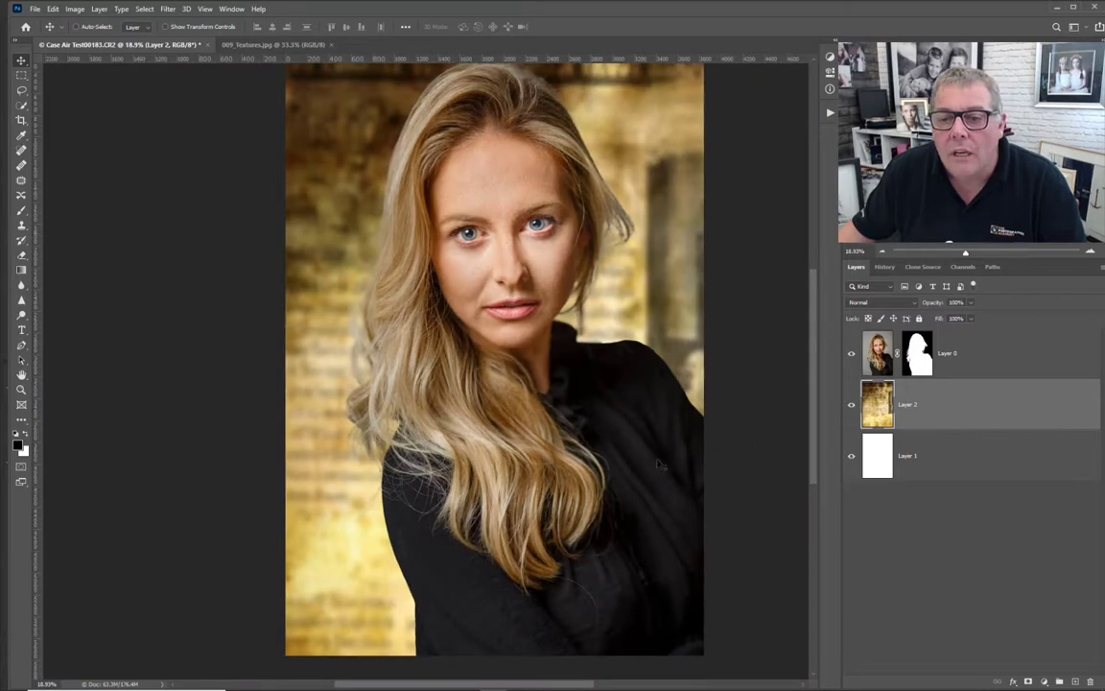
- Duplicate the masked portrait layer and unlink the copy's layer mask from its image
click(876, 355)
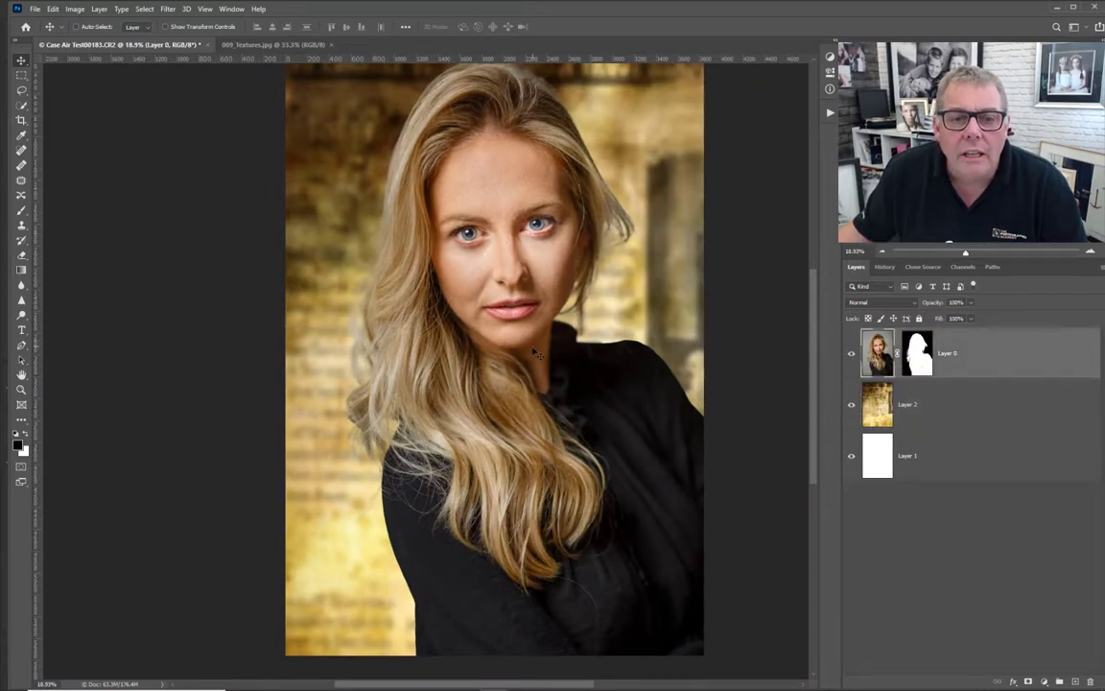
key(ctrl)
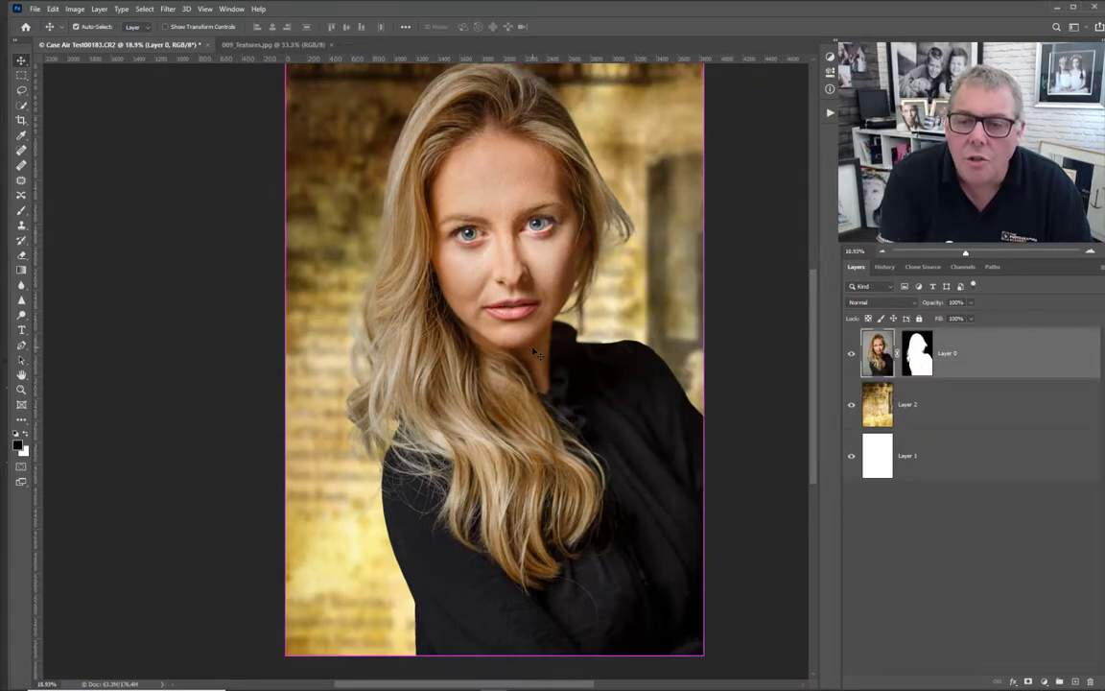
key(ctrl+j)
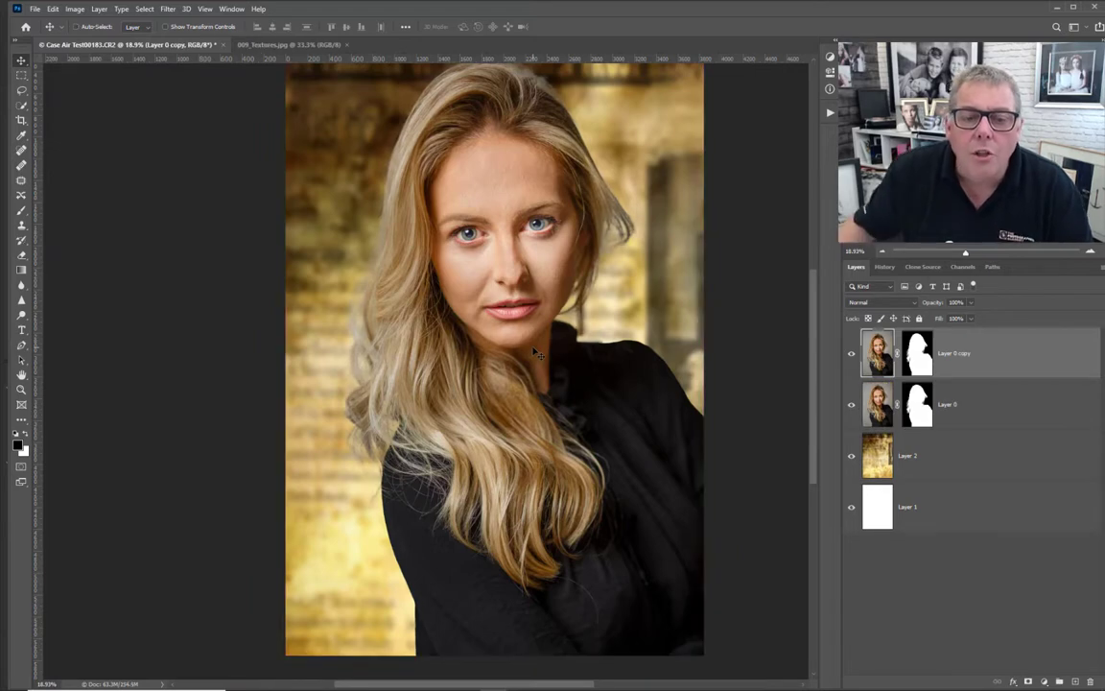
click(167, 9)
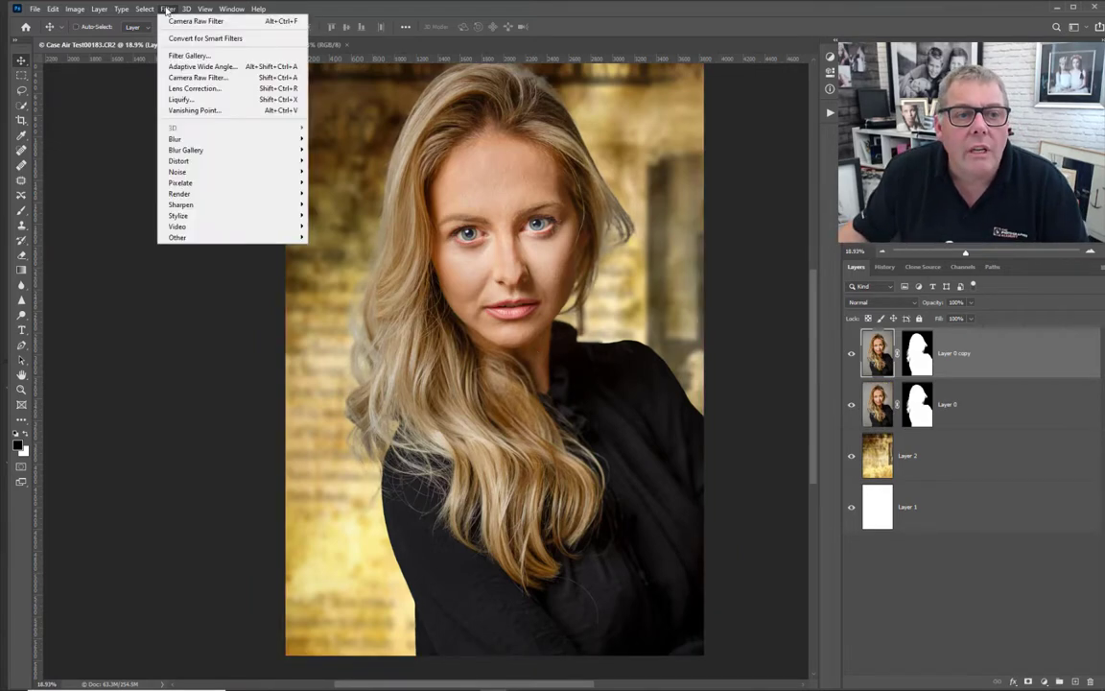
click(898, 359)
- Apply a Gaussian Blur with a radius of 6.8 pixels to the image of the duplicated portrait layer
click(165, 10)
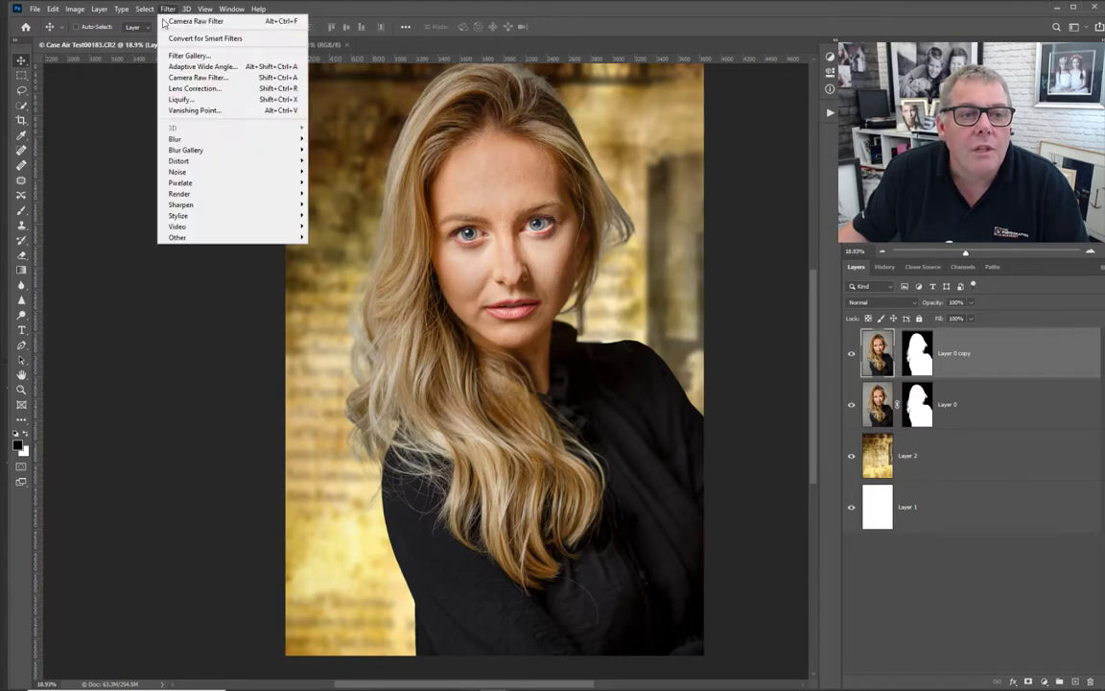
mouse_move(197, 142)
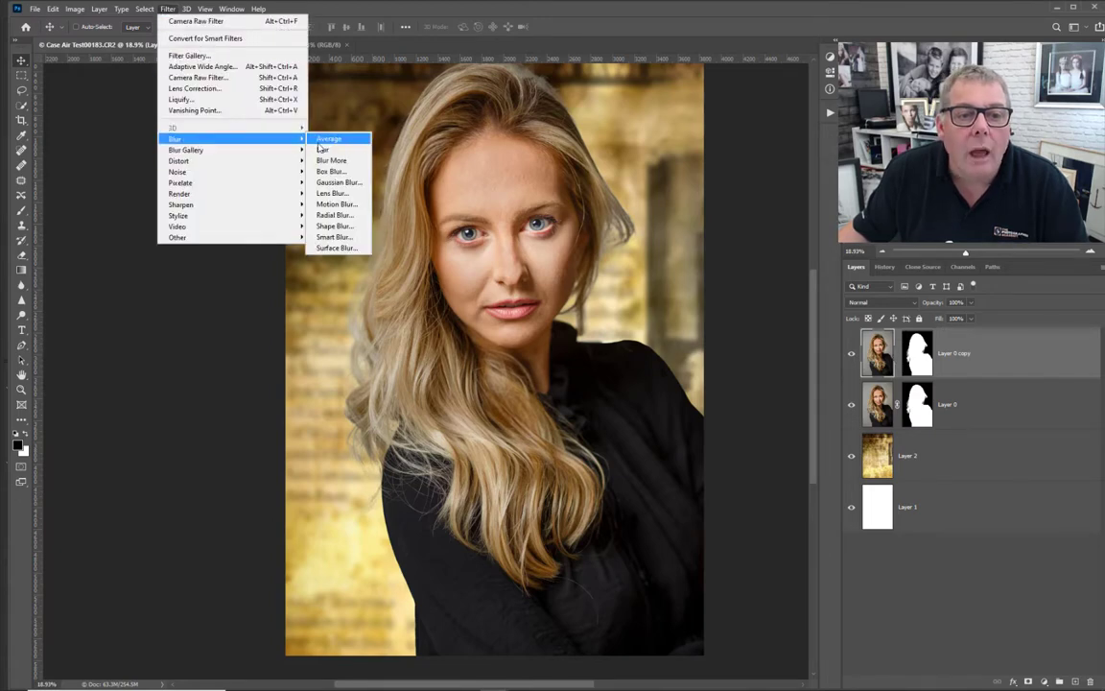
click(338, 182)
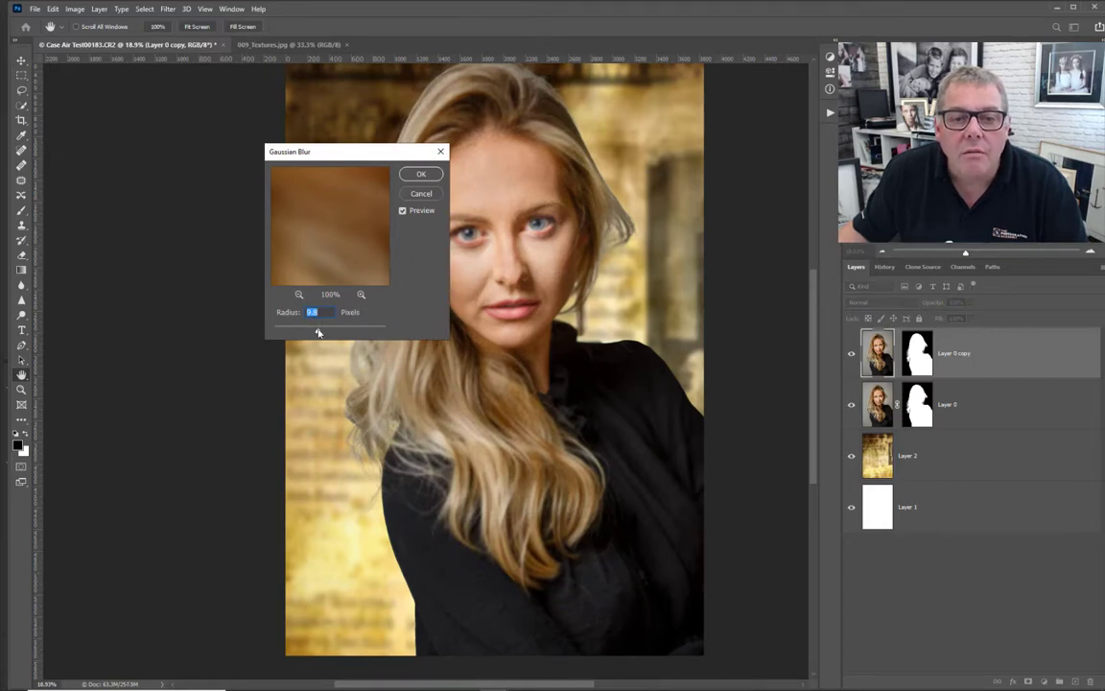
drag(318, 331, 319, 331)
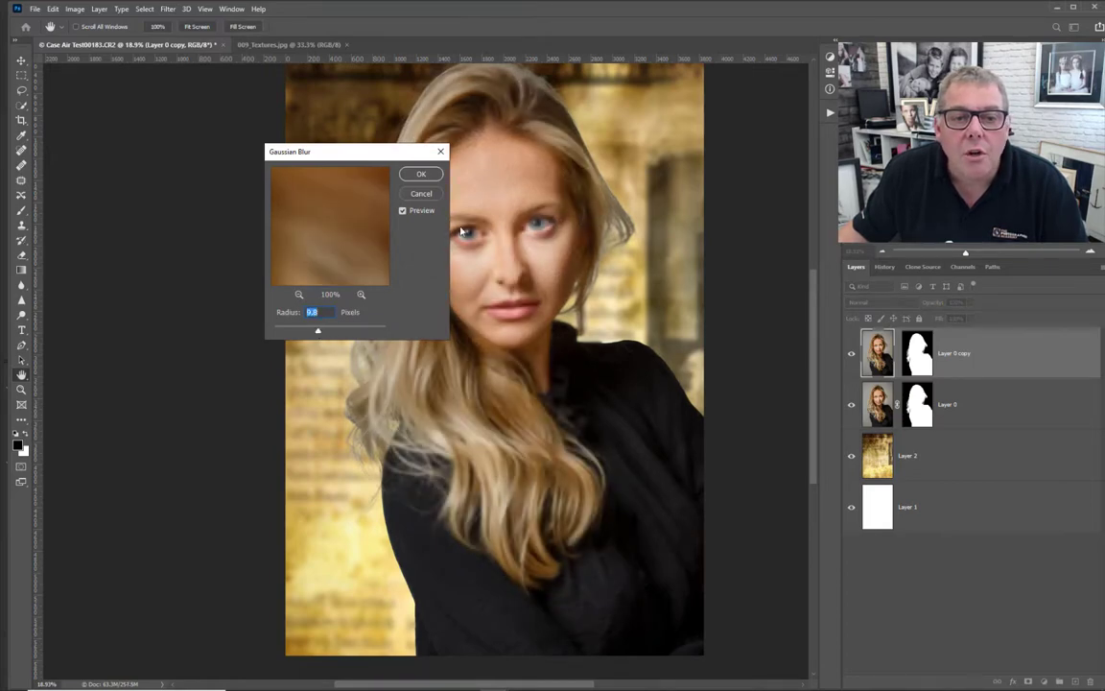
drag(461, 231, 471, 200)
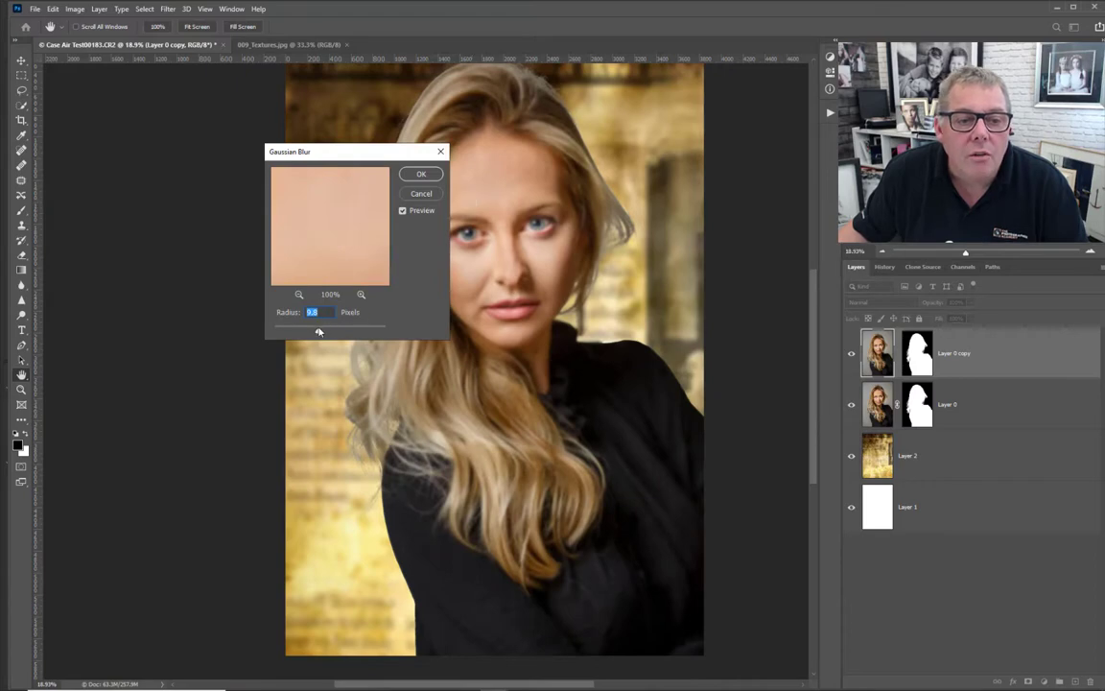
drag(319, 332, 310, 331)
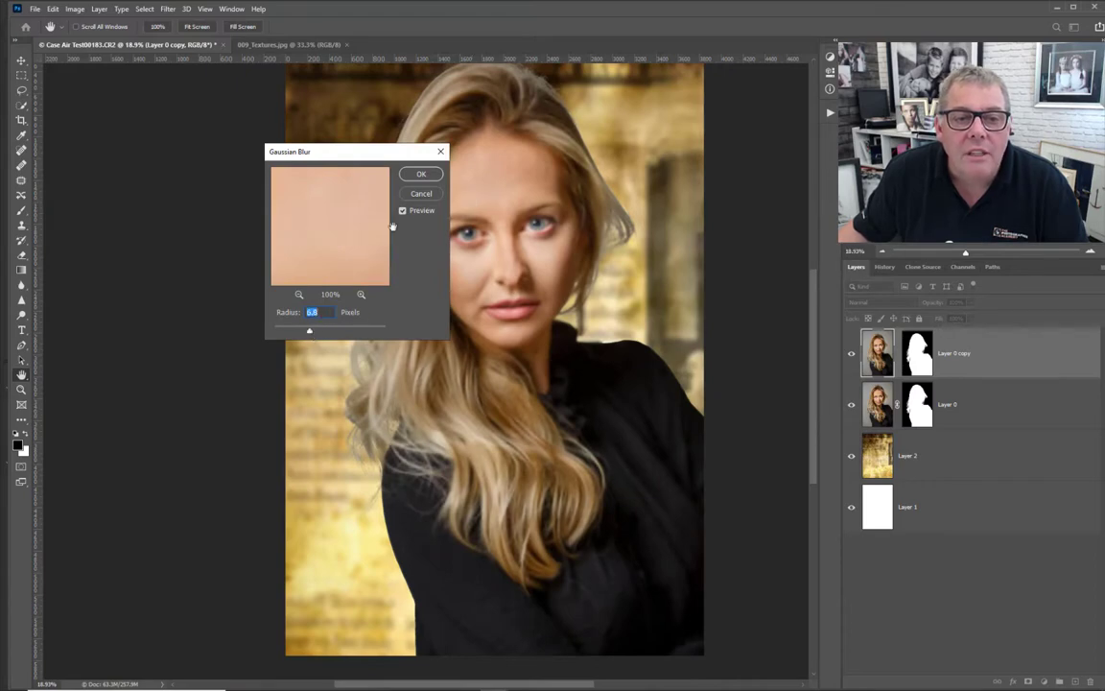
click(420, 175)
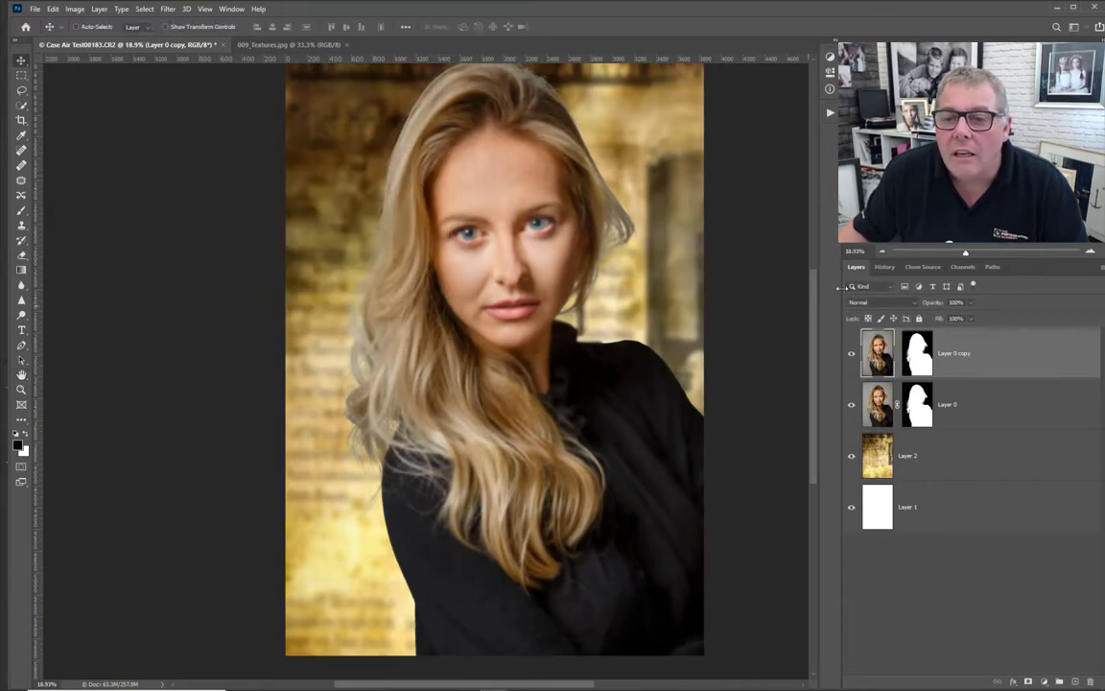
- Set the blurred portrait copy's blend mode to Soft Light and its opacity to 39%
click(896, 303)
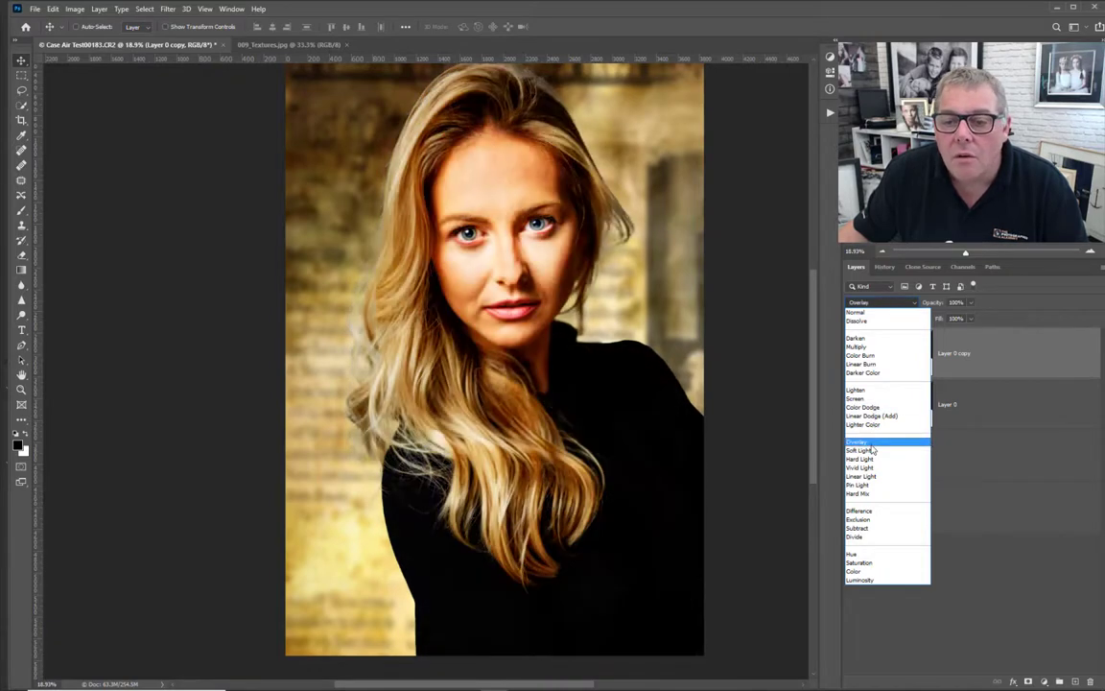
click(871, 450)
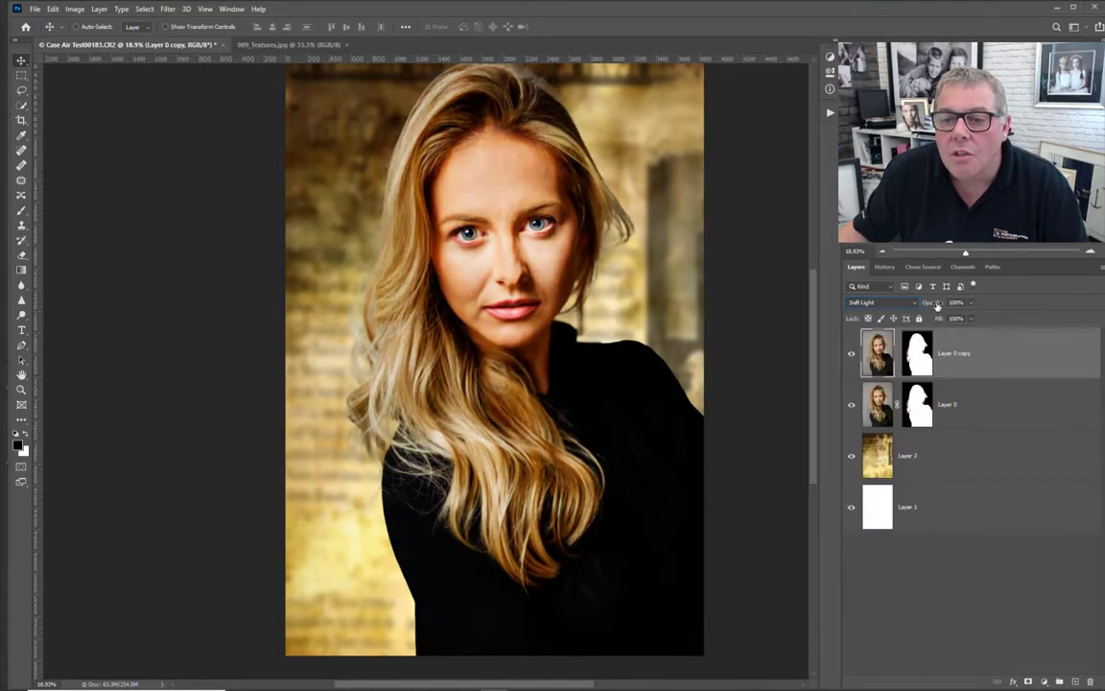
drag(937, 305, 917, 306)
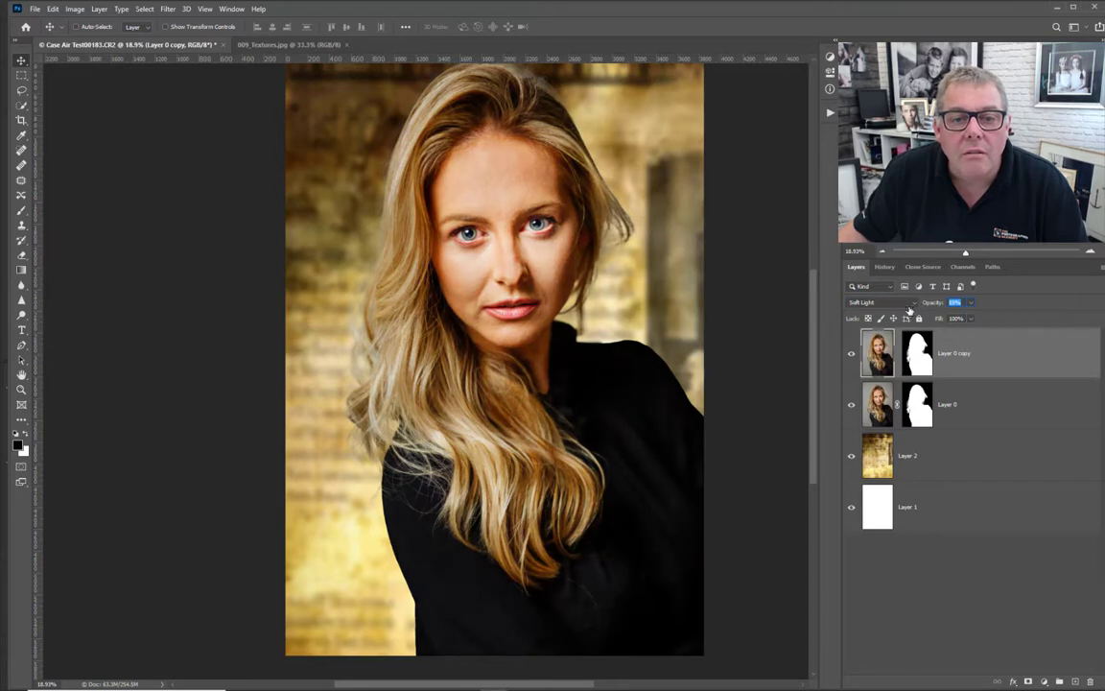
drag(900, 309, 899, 309)
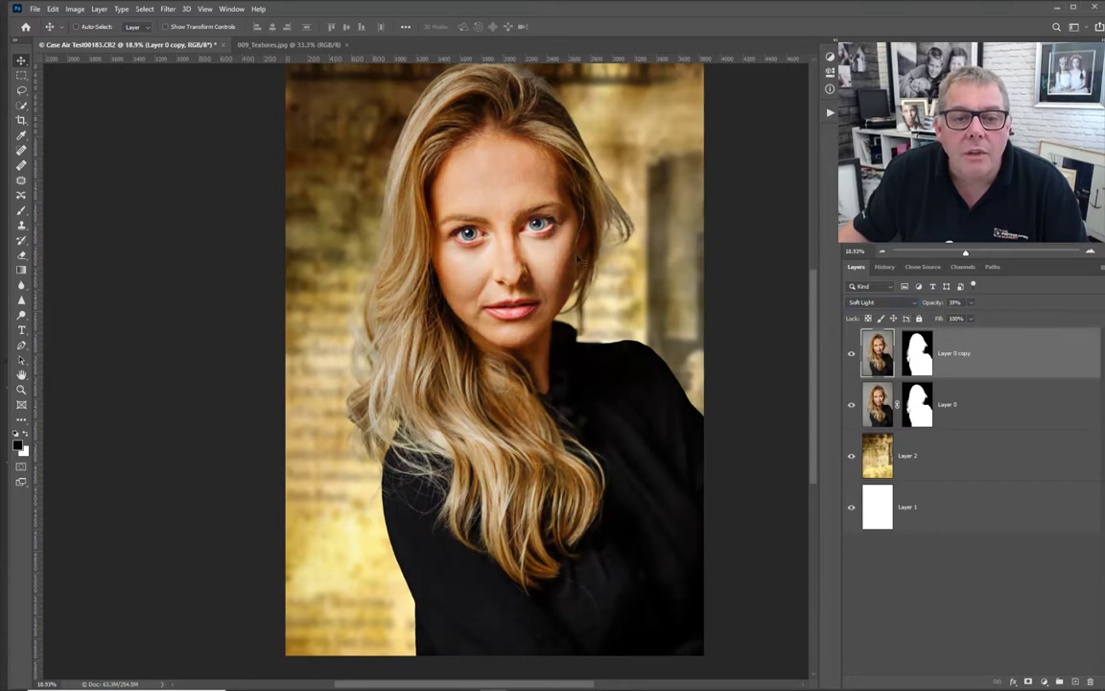
- Compare the face with and without the blurred portrait copy, and change the copy's blend mode to Screen
scroll(543, 272, up, 6)
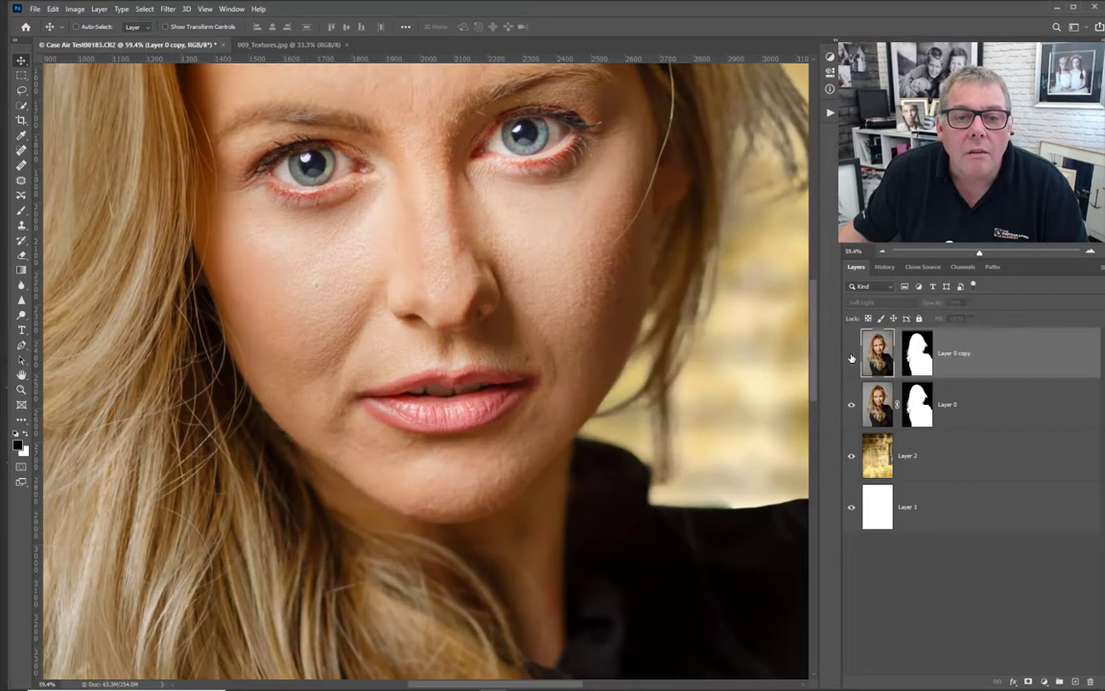
click(851, 356)
click(851, 356)
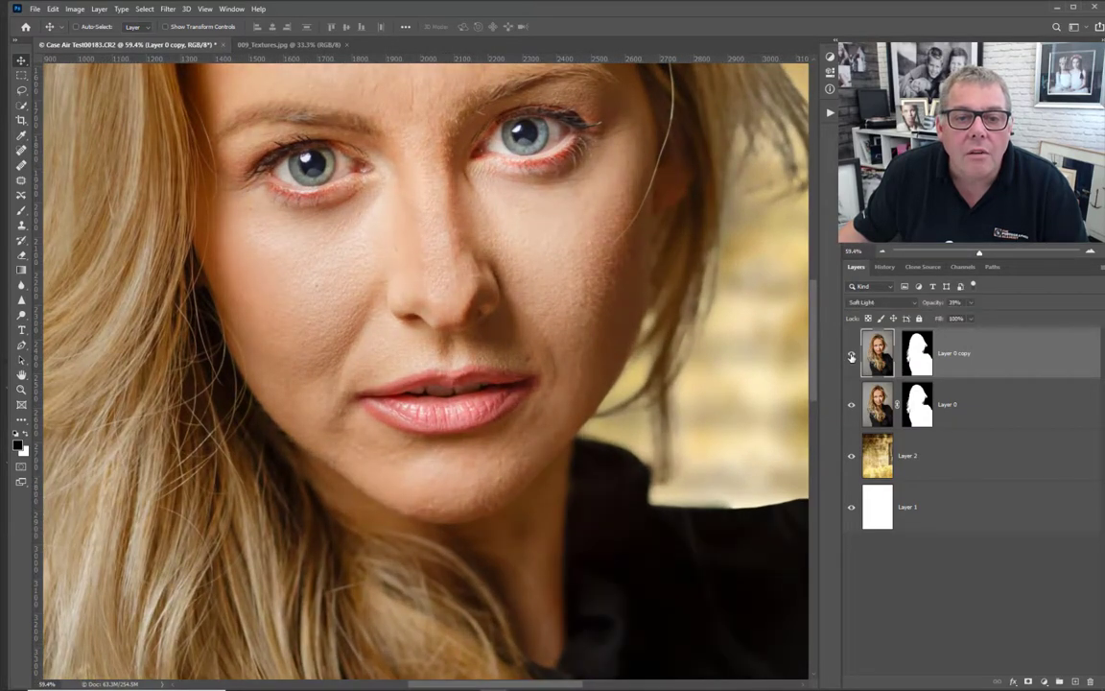
click(851, 356)
click(873, 303)
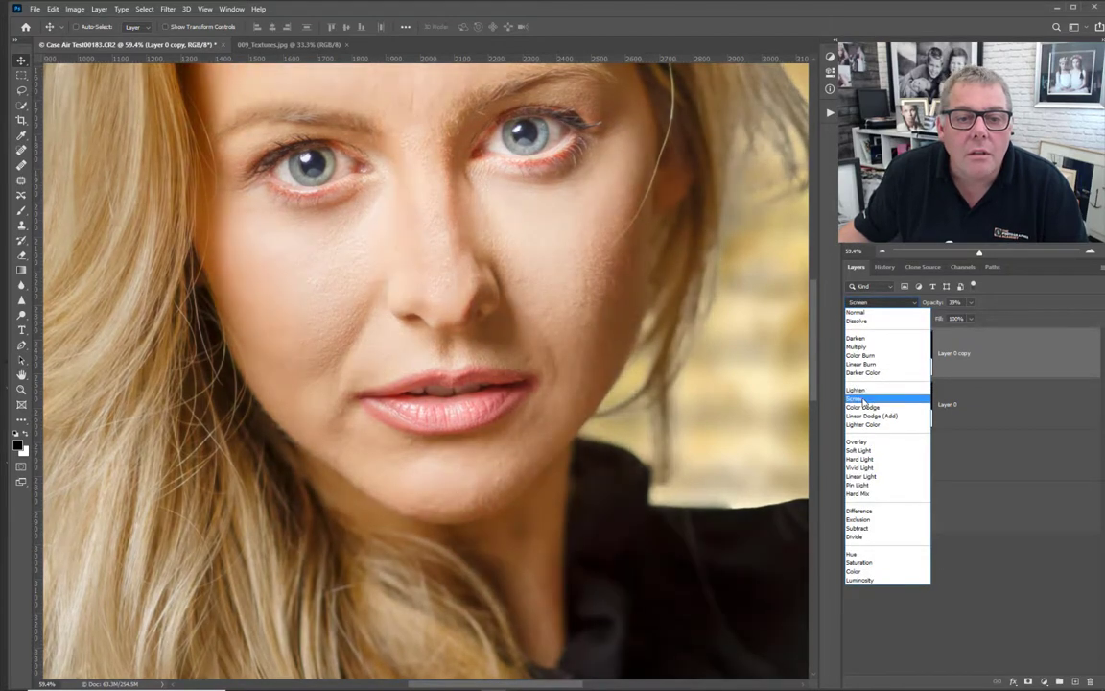
click(863, 398)
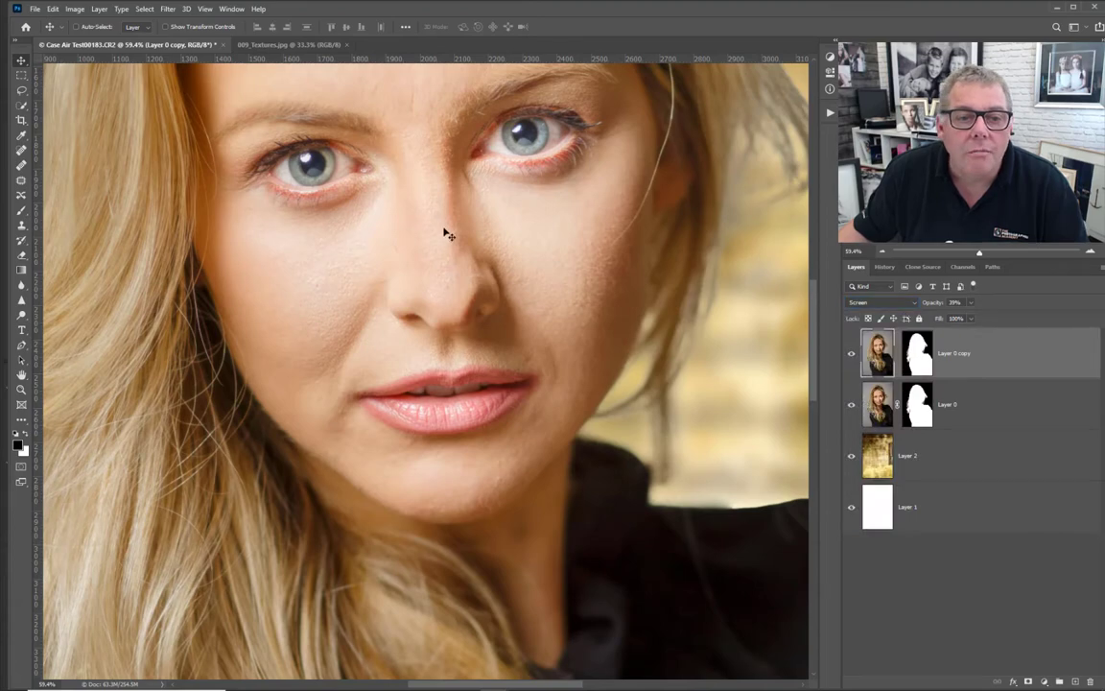
scroll(444, 232, down, 13)
scroll(444, 232, up, 1)
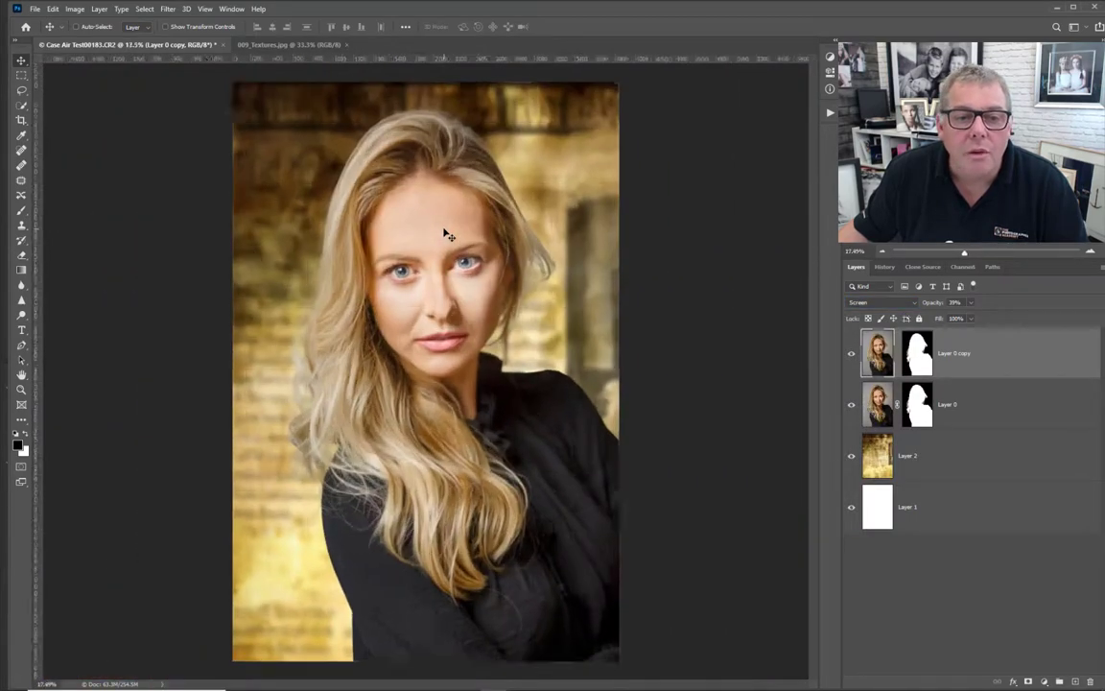
scroll(446, 233, up, 2)
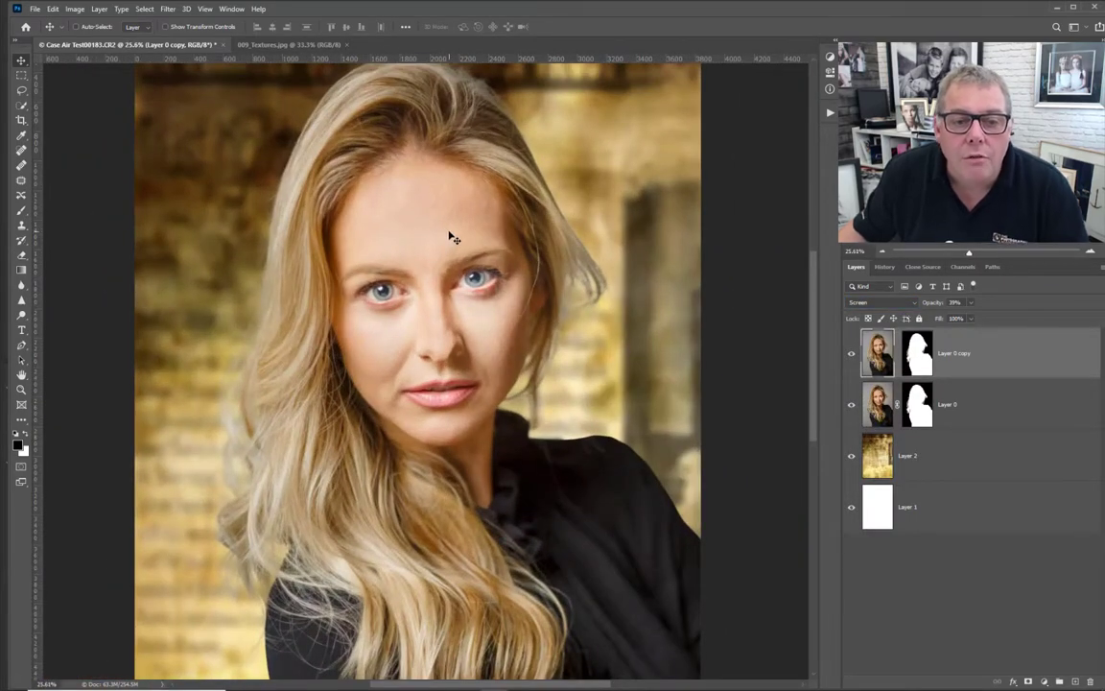
- Paint black with a soft brush on the blurred copy's layer mask over the woman's hair and black top to reduce the glow there
click(914, 357)
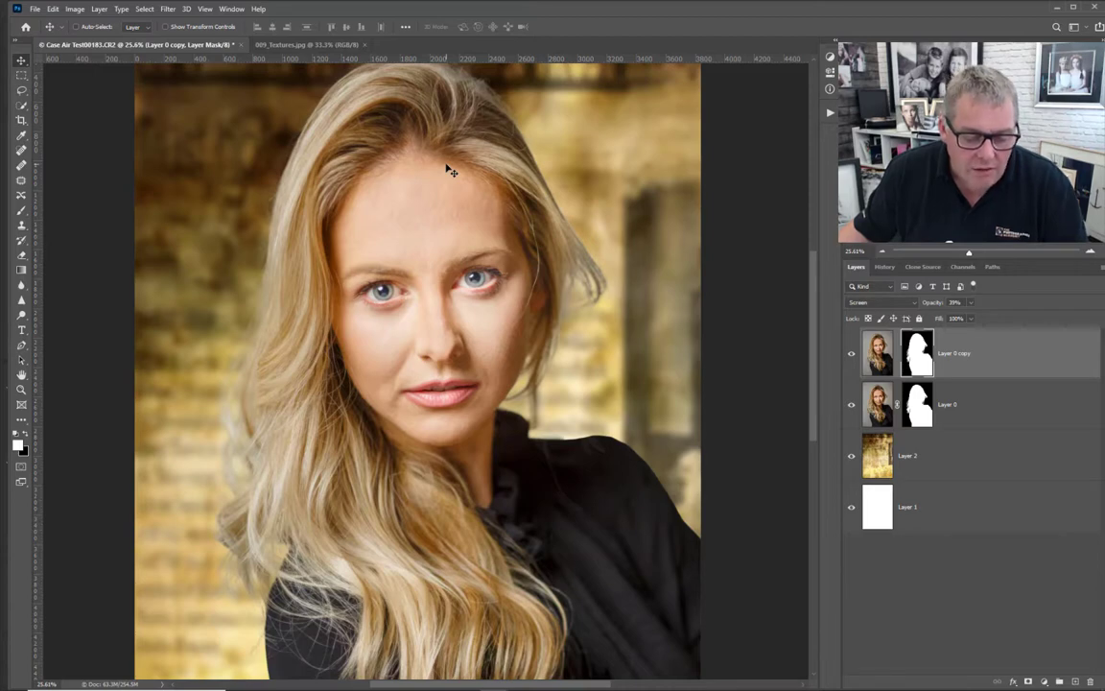
key(b)
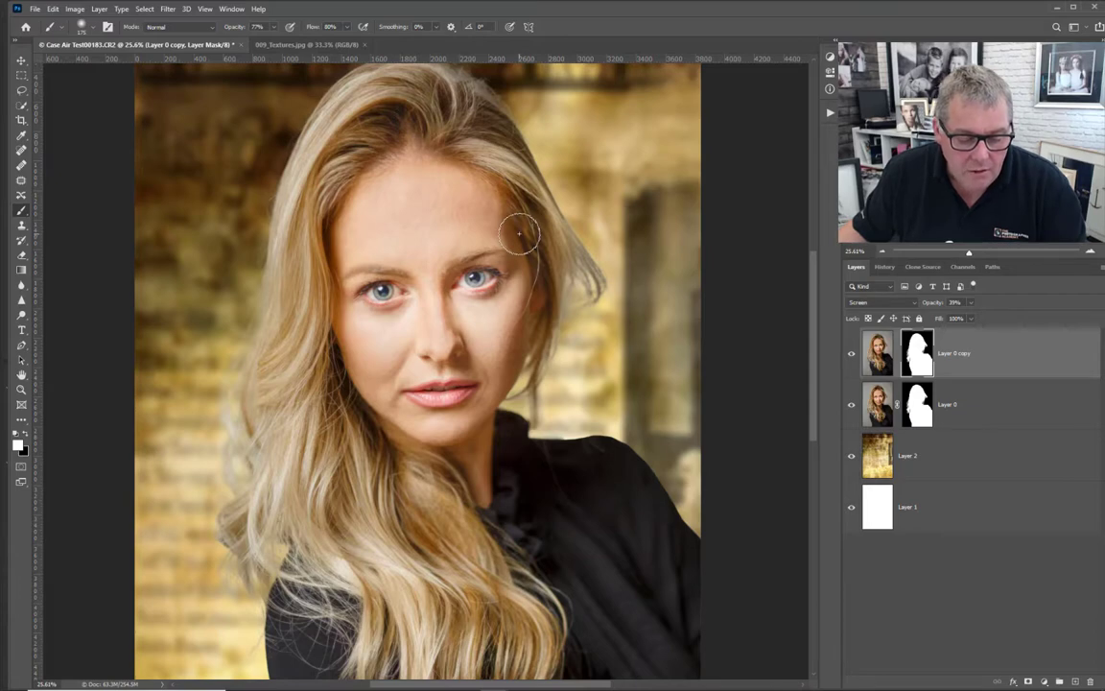
mouse_move(405, 149)
mouse_down()
mouse_move(335, 151)
mouse_move(307, 119)
mouse_move(278, 179)
mouse_move(291, 364)
mouse_move(260, 392)
mouse_move(249, 347)
mouse_move(268, 264)
mouse_move(331, 449)
mouse_move(398, 580)
mouse_move(374, 470)
mouse_move(288, 369)
mouse_move(251, 221)
mouse_move(326, 85)
mouse_move(357, 63)
mouse_move(413, 75)
mouse_move(443, 144)
mouse_move(547, 220)
mouse_move(497, 199)
mouse_move(484, 173)
mouse_move(566, 291)
mouse_up()
key(bracketright)
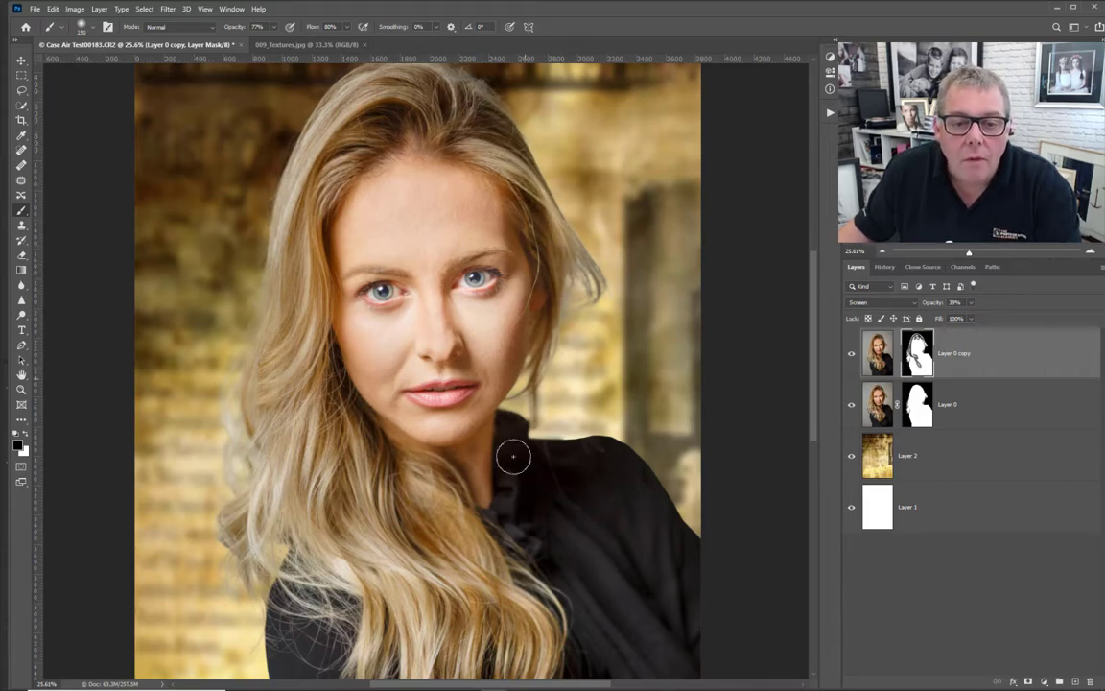
drag(515, 482, 616, 626)
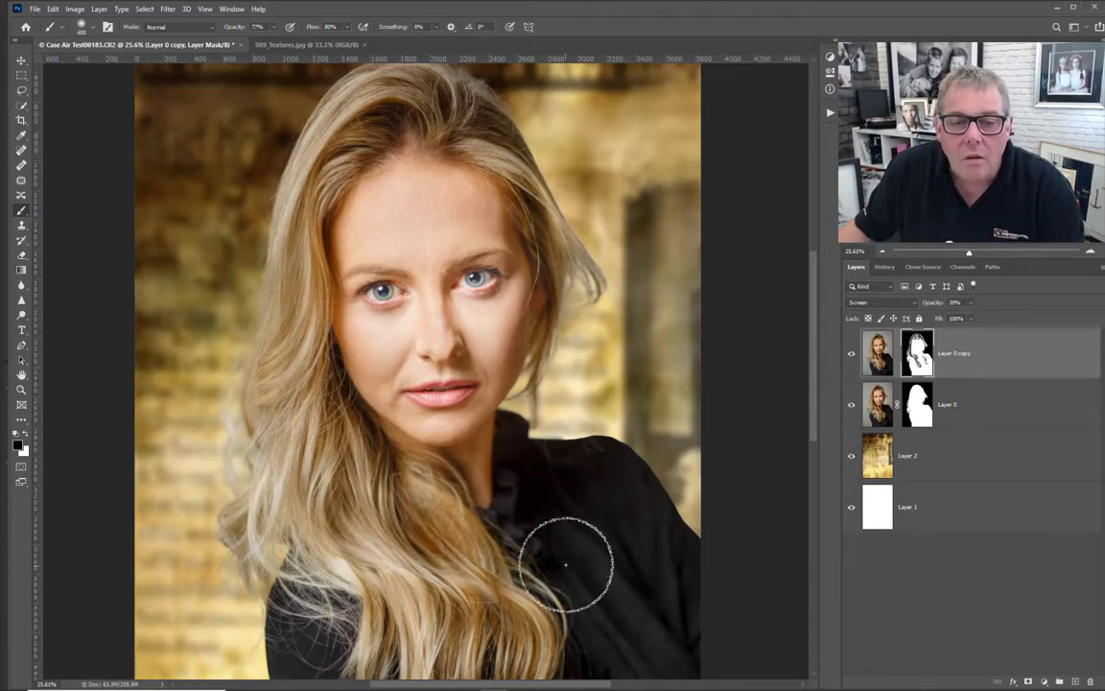
scroll(567, 558, down, 2)
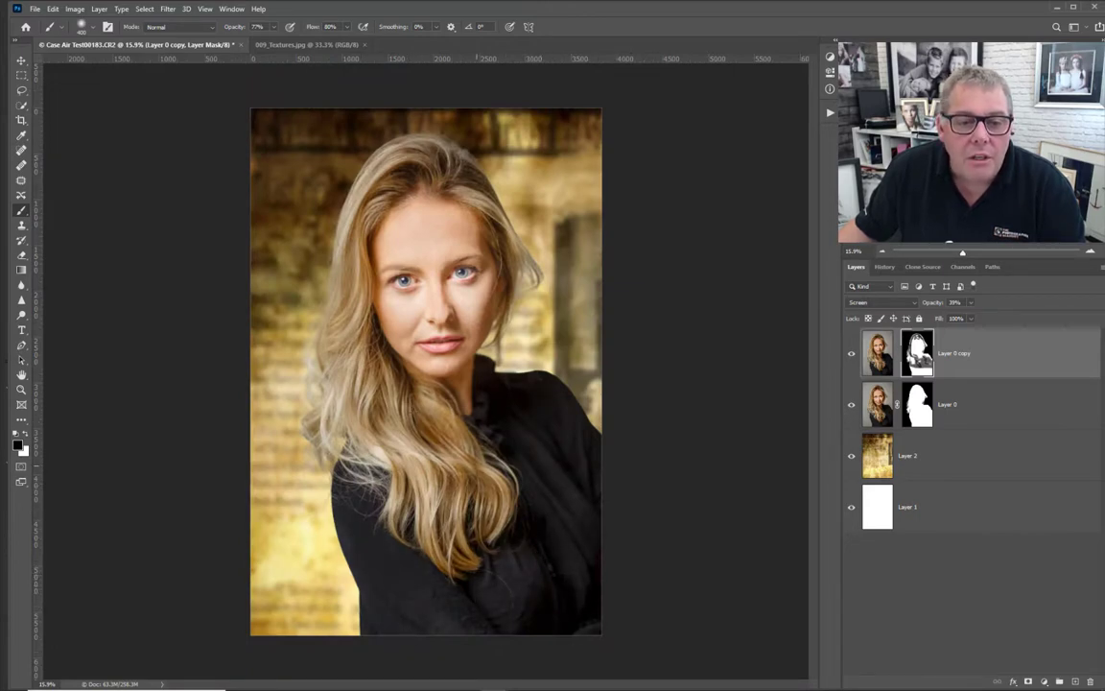
- Reduce the brush to 50 px and paint black on the blurred copy's mask over the eyes and facial details to keep them sharp
scroll(465, 374, up, 5)
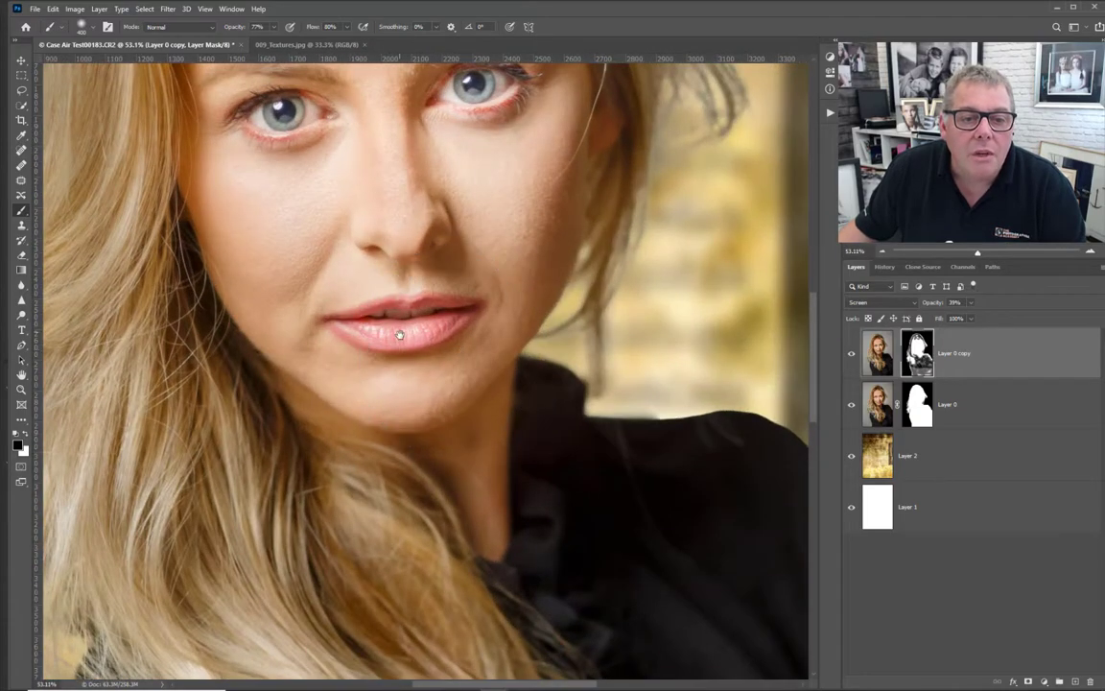
drag(407, 328, 453, 427)
key(bracketleft)
key(bracketleft)
key(bracketleft)
key(bracketleft)
key(bracketleft)
key(bracketleft)
key(bracketleft)
key(bracketleft)
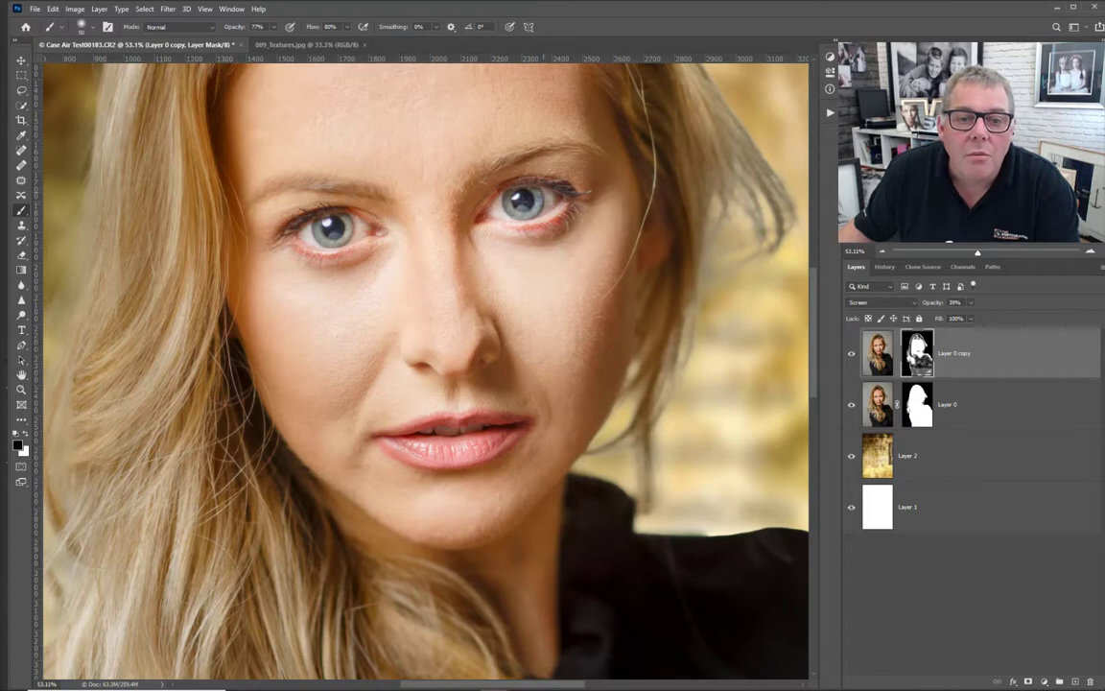
mouse_move(326, 201)
mouse_down()
mouse_move(263, 213)
mouse_move(363, 228)
mouse_up()
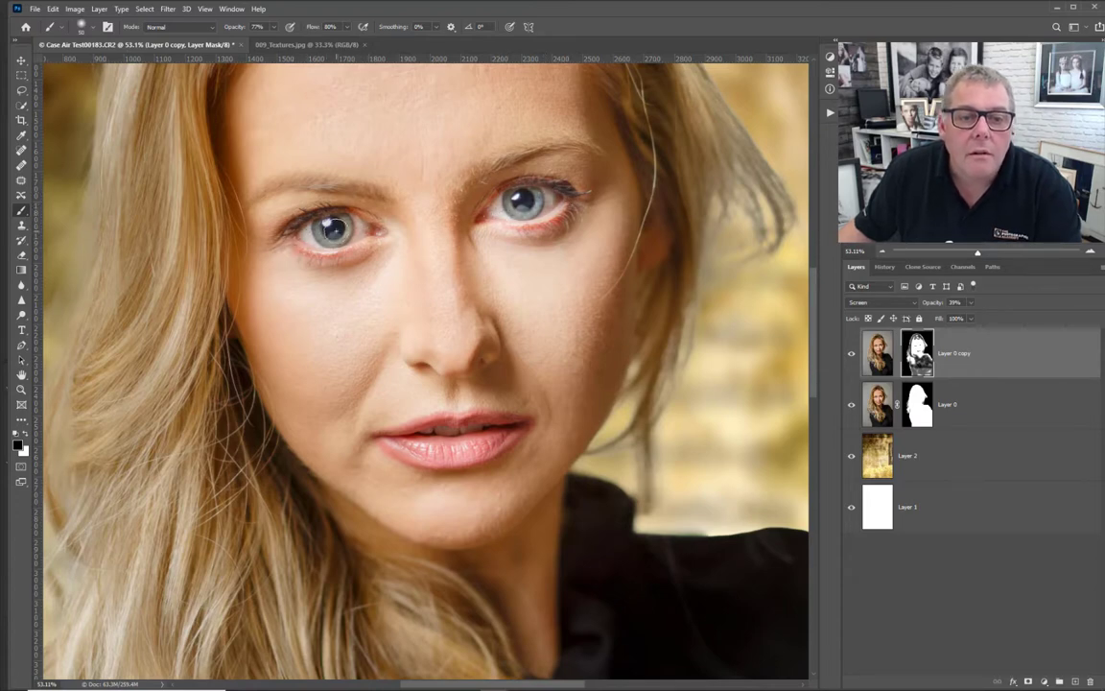
scroll(333, 234, down, 7)
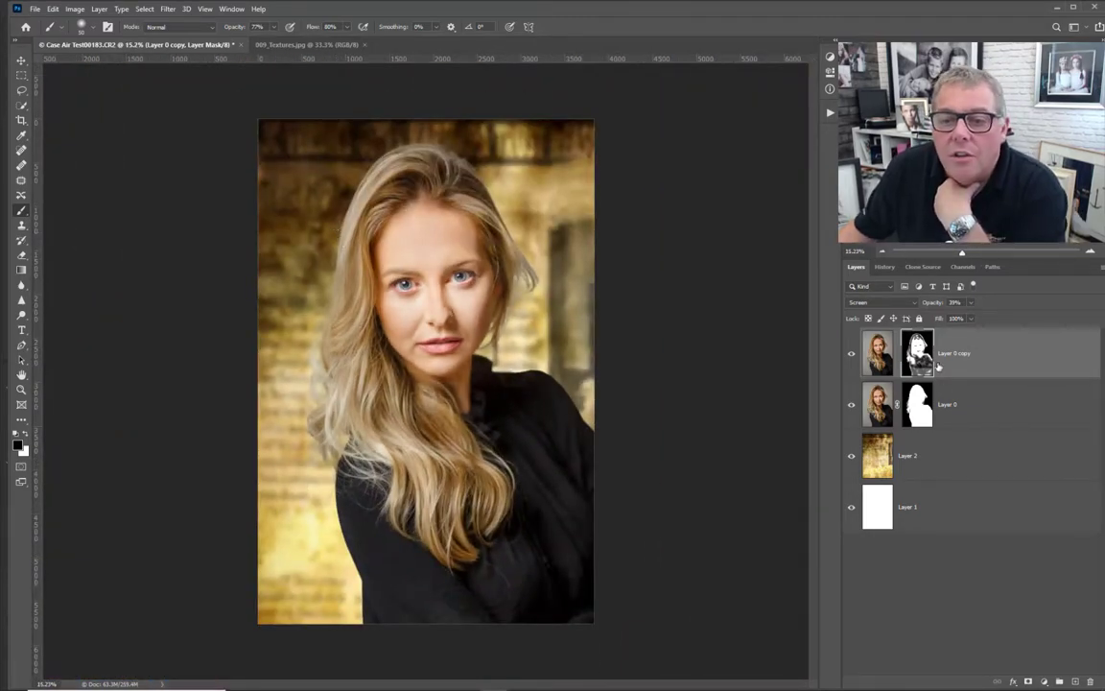
- Add a new layer above the portrait and fill it with a pale cream-yellow background colour based on a tone sampled from her hair
click(1076, 683)
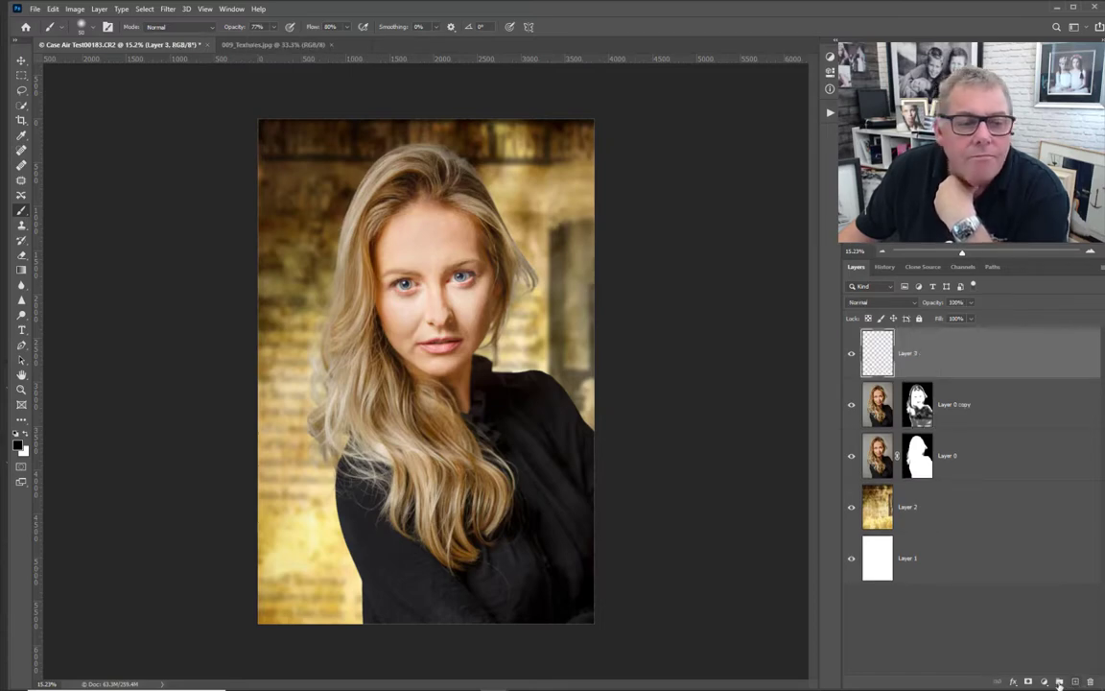
click(25, 450)
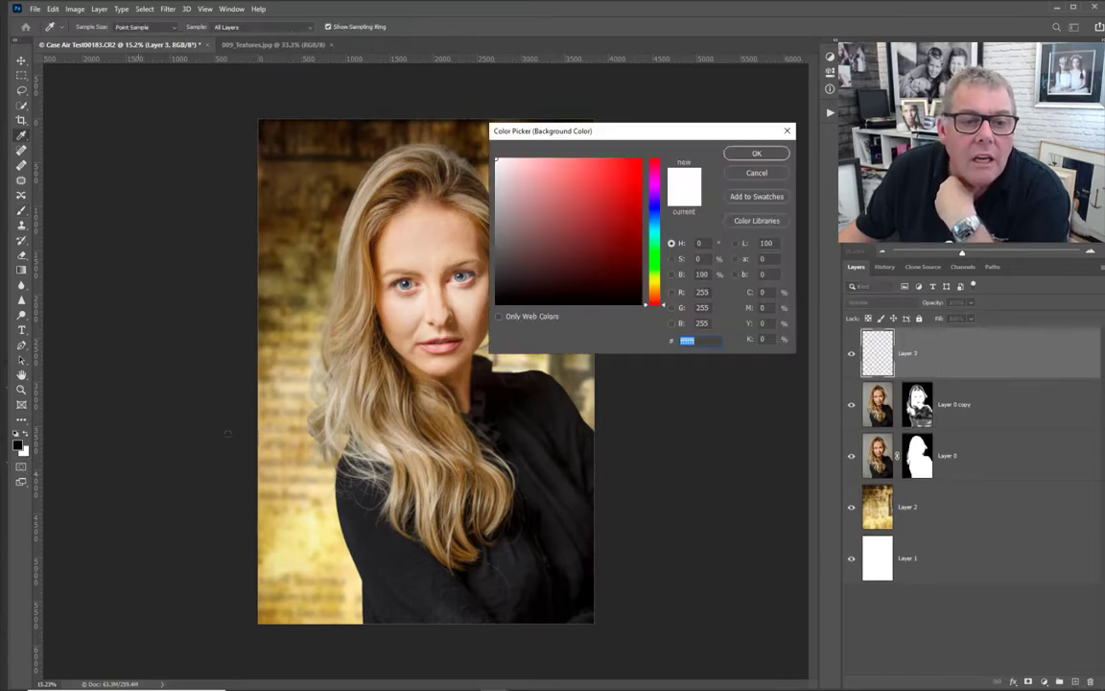
click(346, 241)
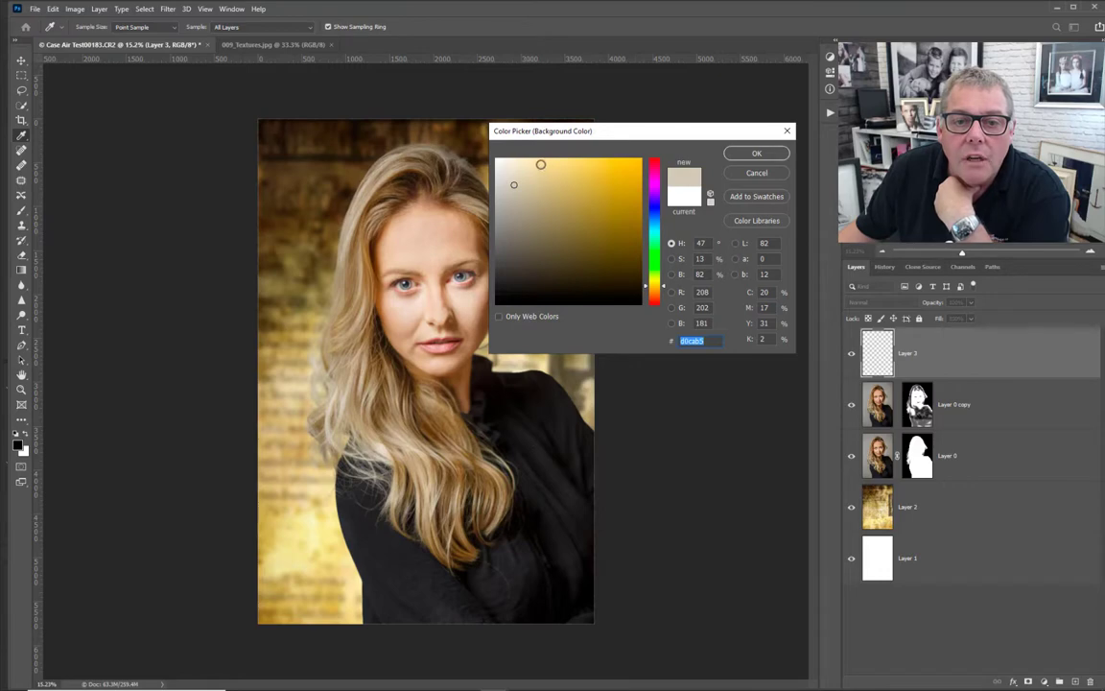
click(743, 154)
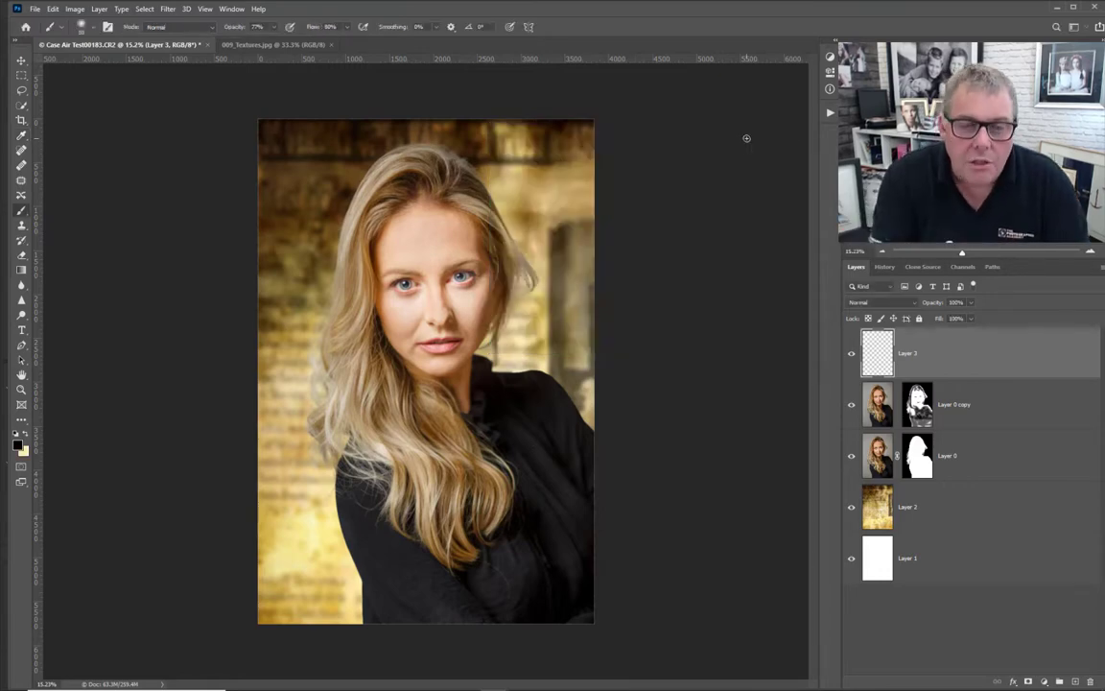
key(alt+BackSpace)
key(ctrl+BackSpace)
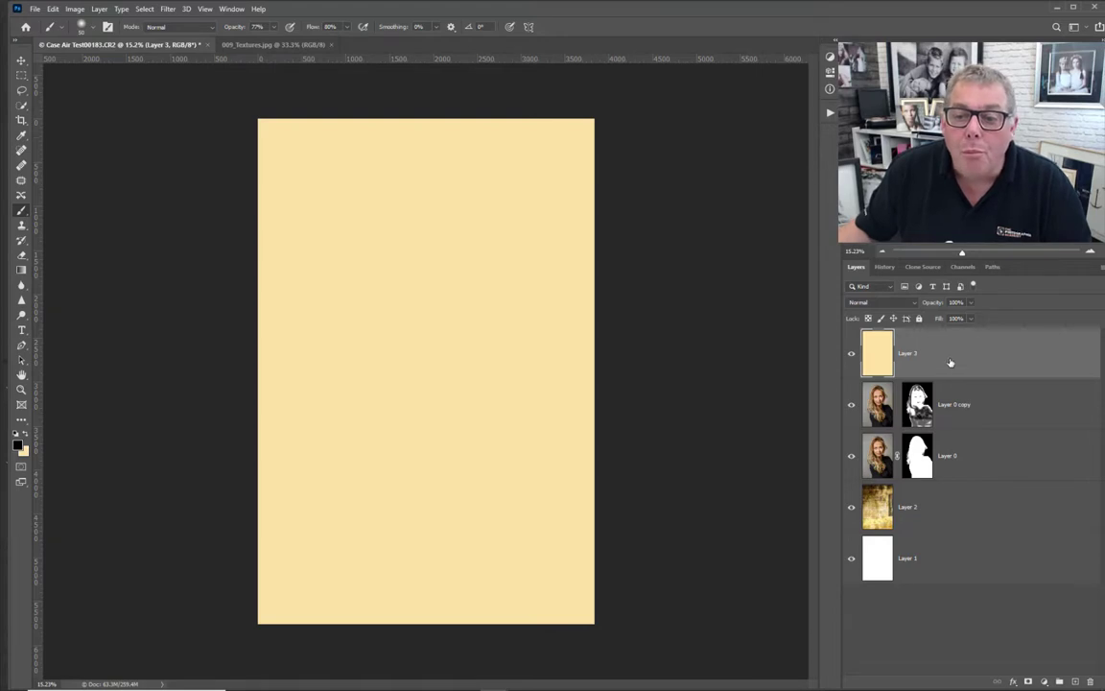
click(913, 303)
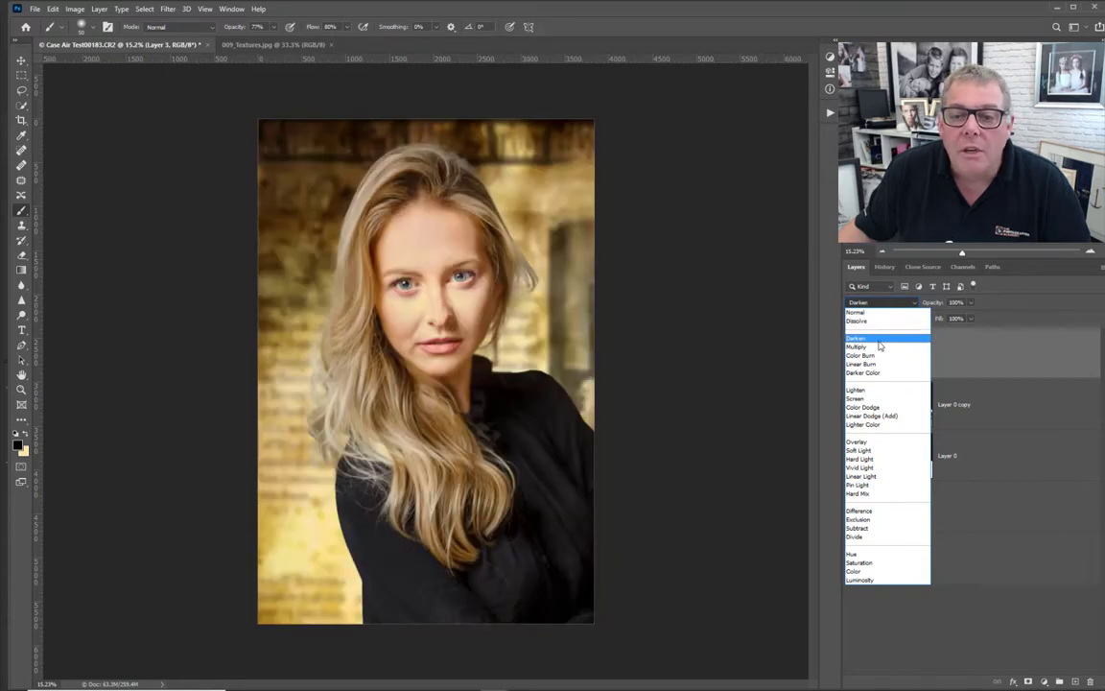
click(879, 341)
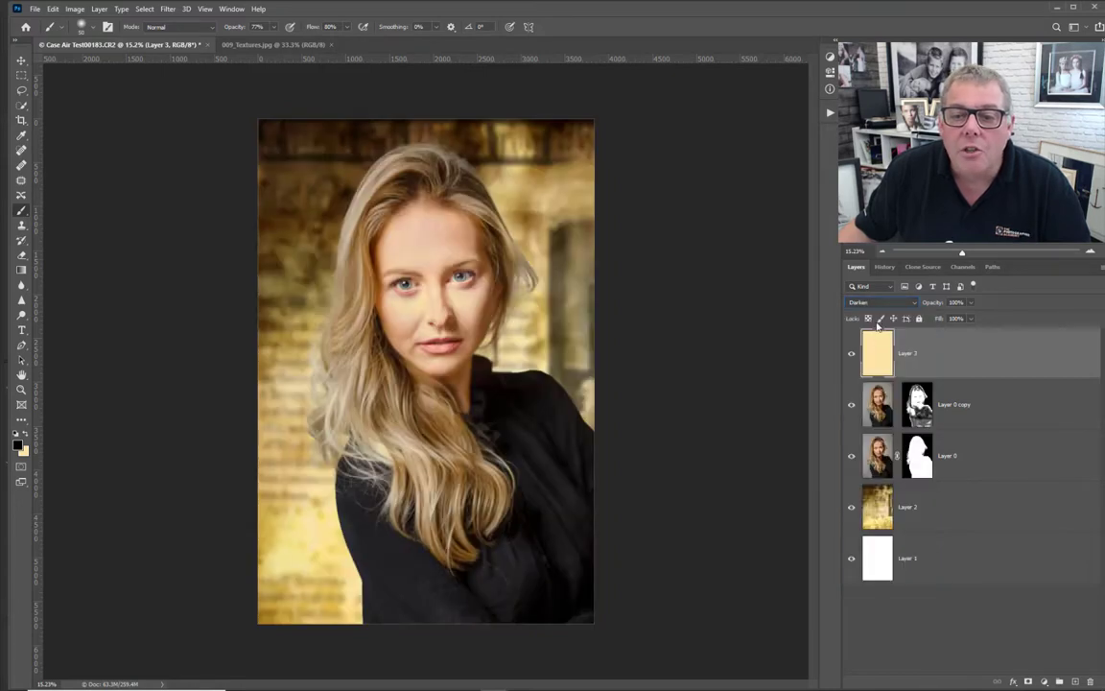
click(881, 302)
click(869, 314)
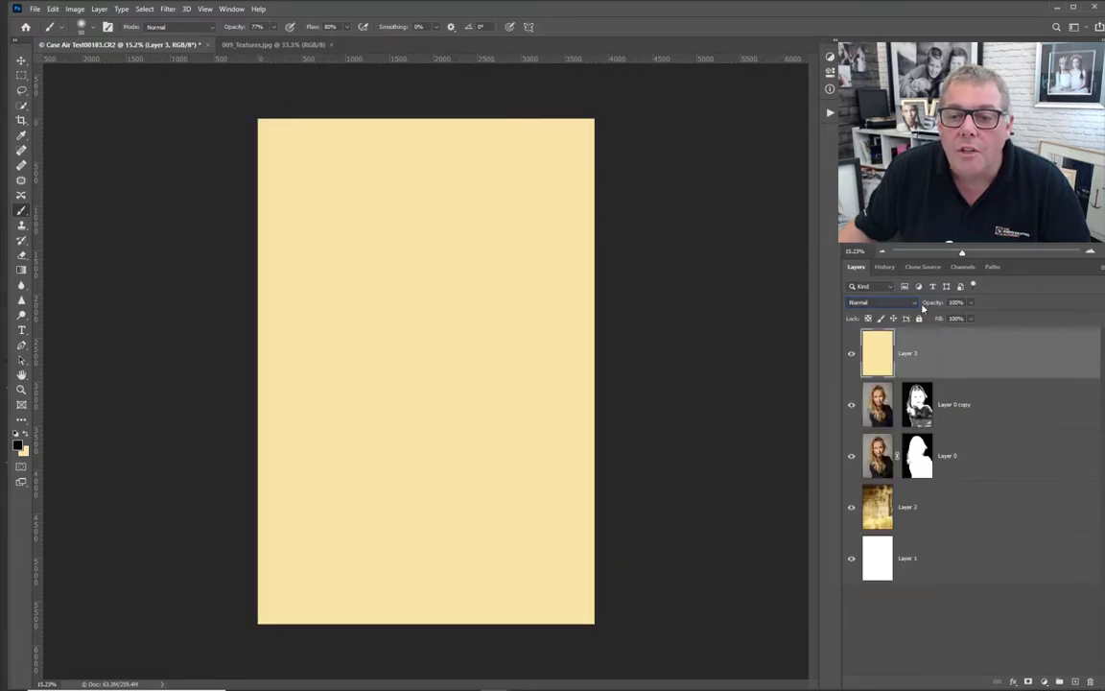
- Reduce the cream colour layer's opacity to 13% and set its blend mode to Overlay
drag(939, 304, 886, 312)
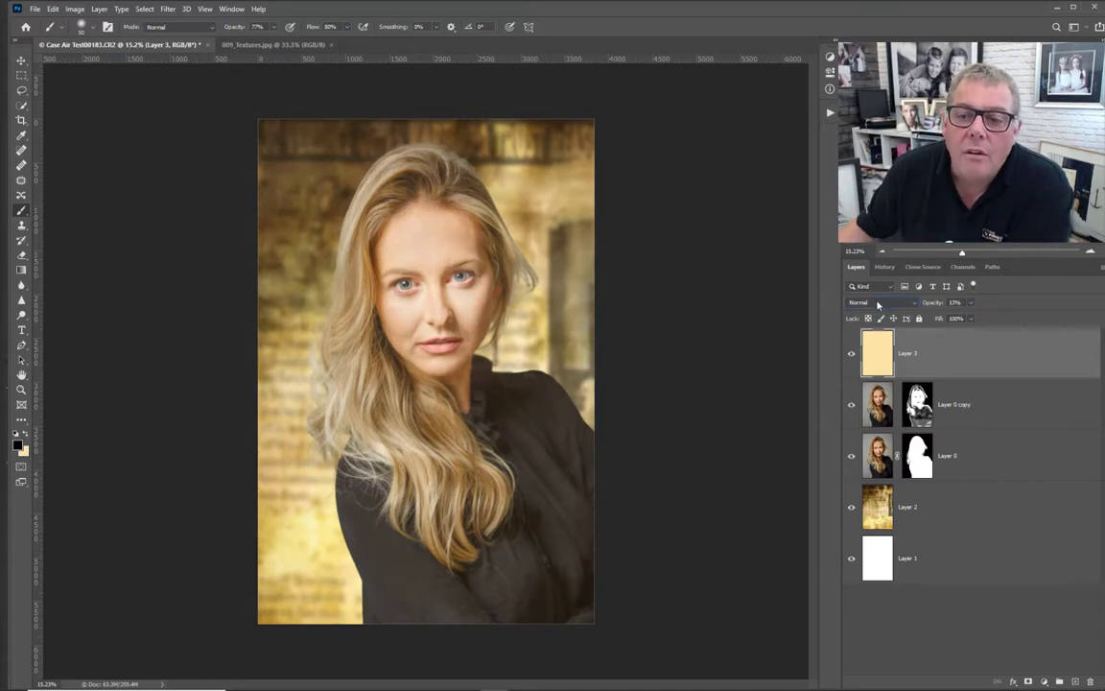
click(871, 302)
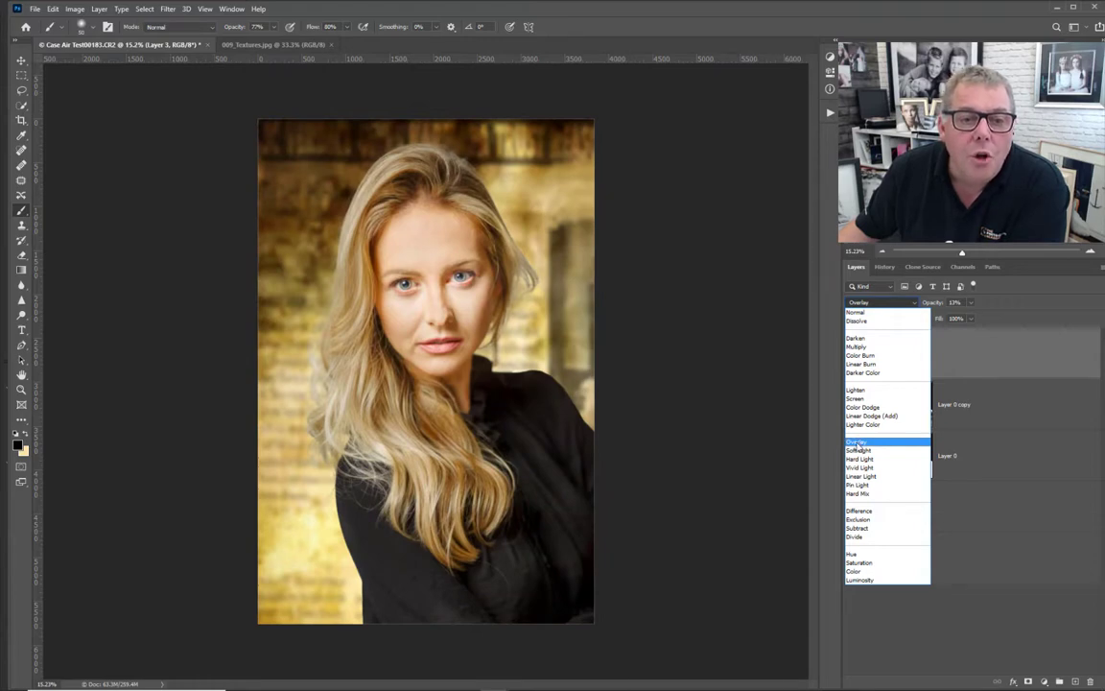
click(859, 445)
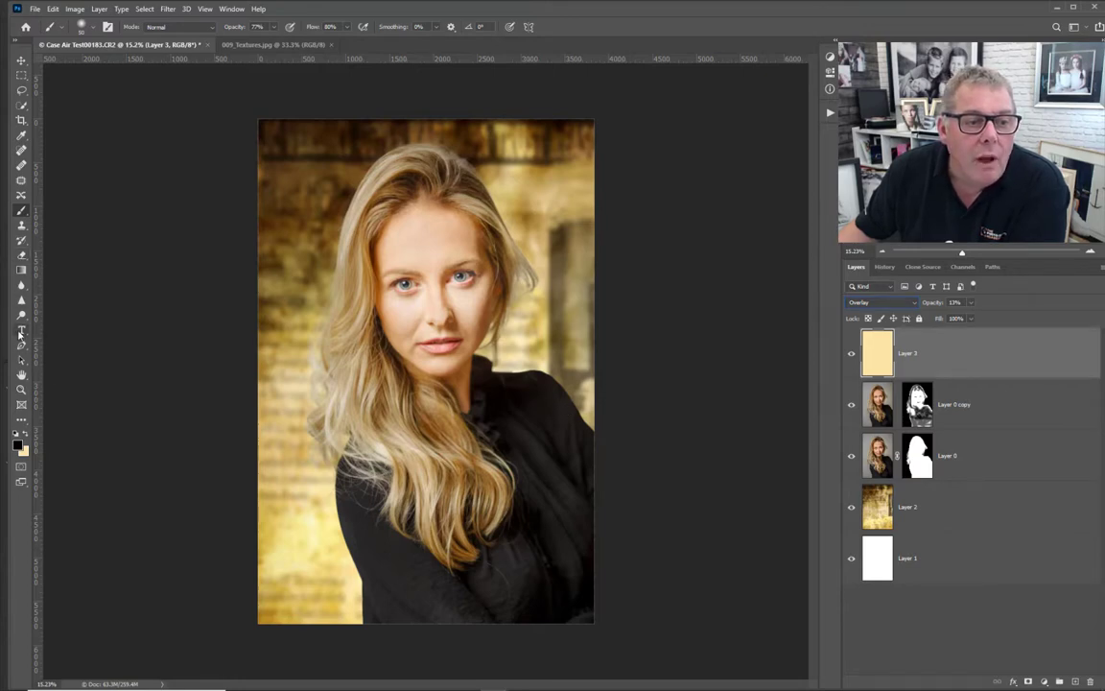
- Add the title "HERO" in a text box across the top of the portrait, in Copperplate Gothic Bold 267 pt and the cream colour
click(21, 330)
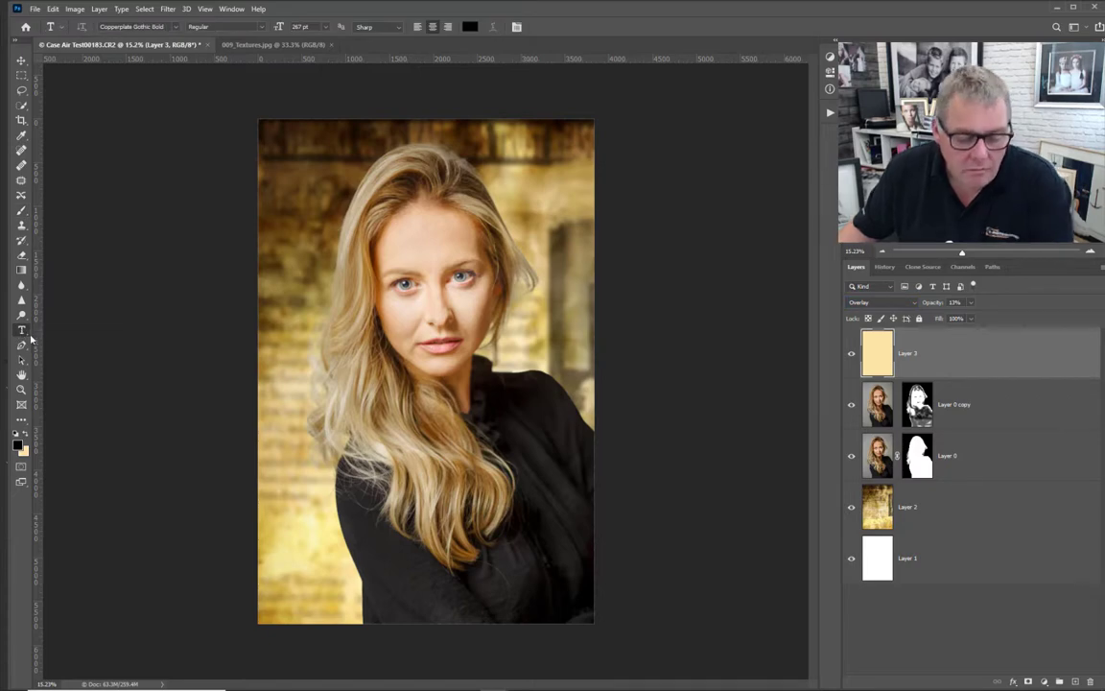
key(x)
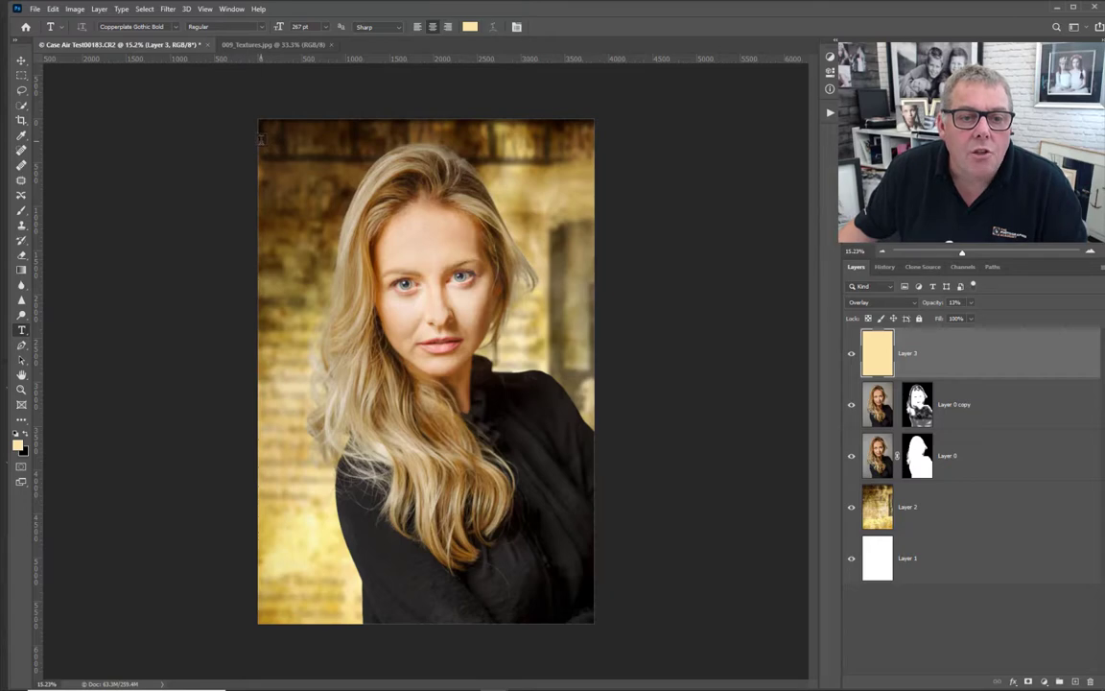
drag(259, 139, 595, 254)
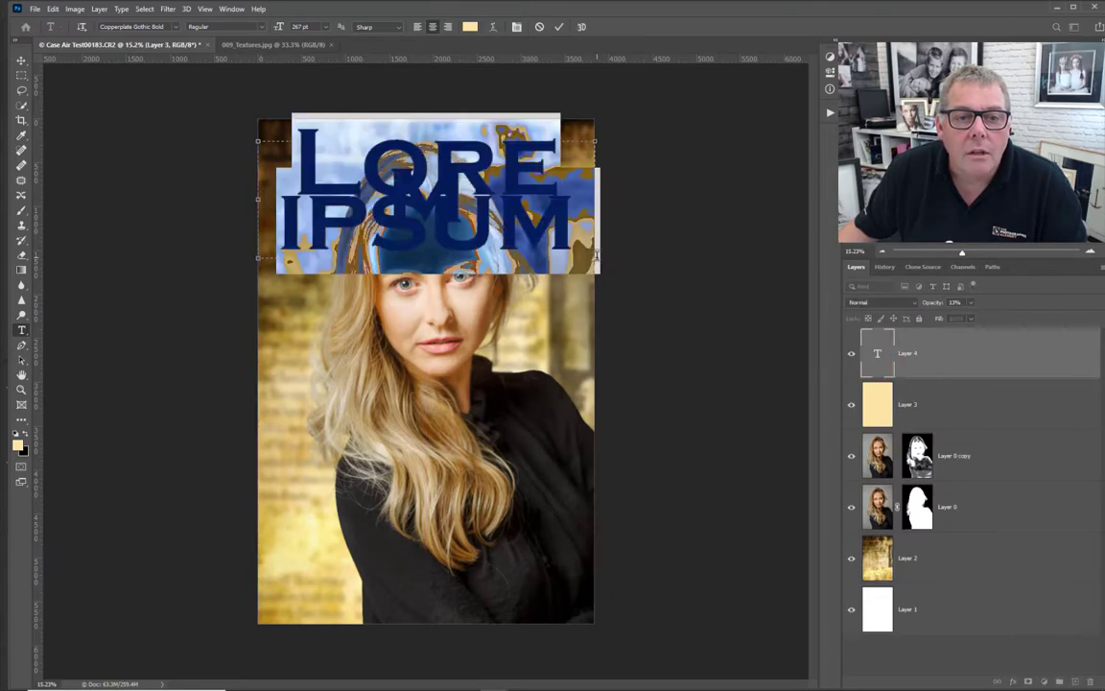
text(V)
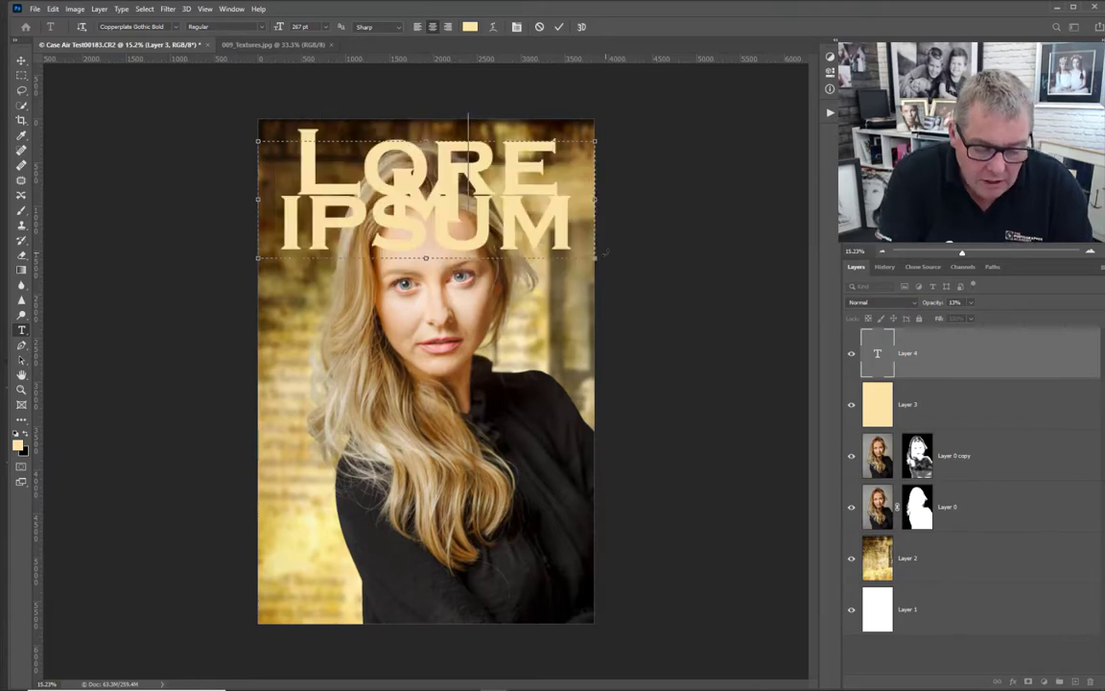
text(HERO)
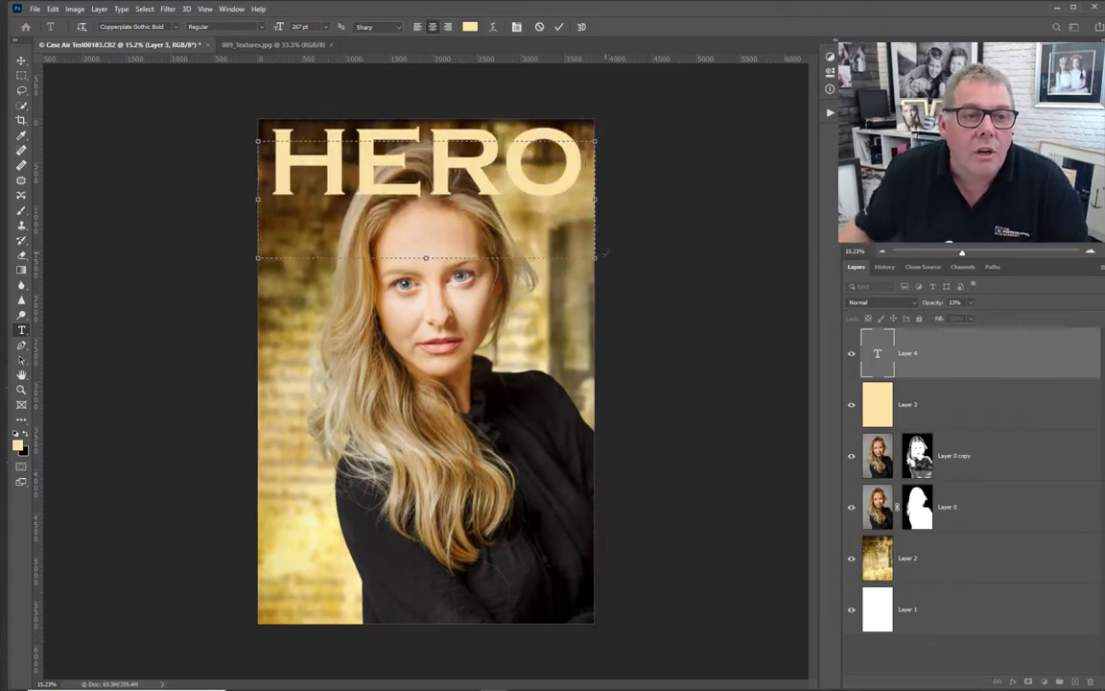
click(21, 62)
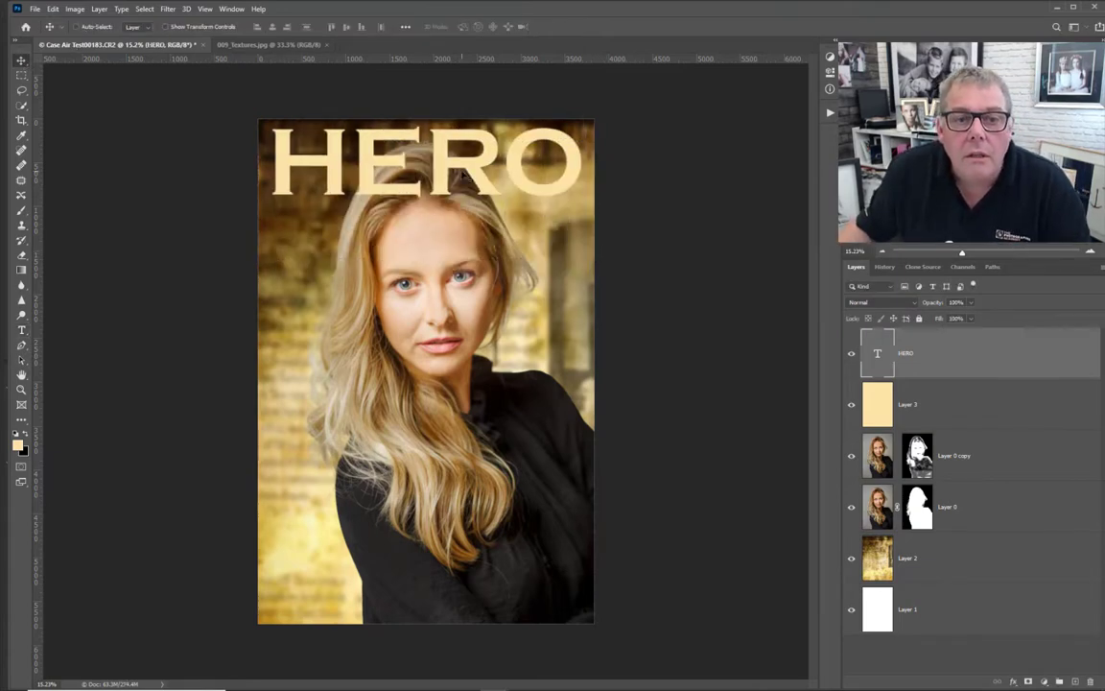
- Move the HERO title slightly down and enlarge its font so the word nearly spans the cover's width
drag(457, 176, 458, 176)
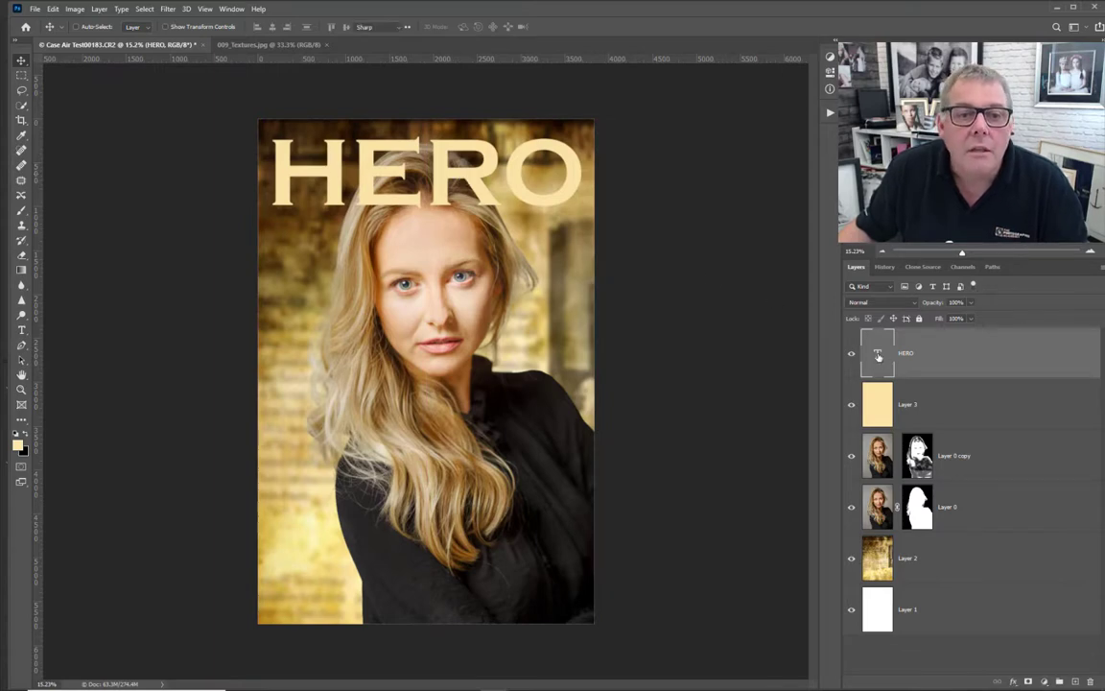
double_click(459, 176)
drag(272, 29, 284, 30)
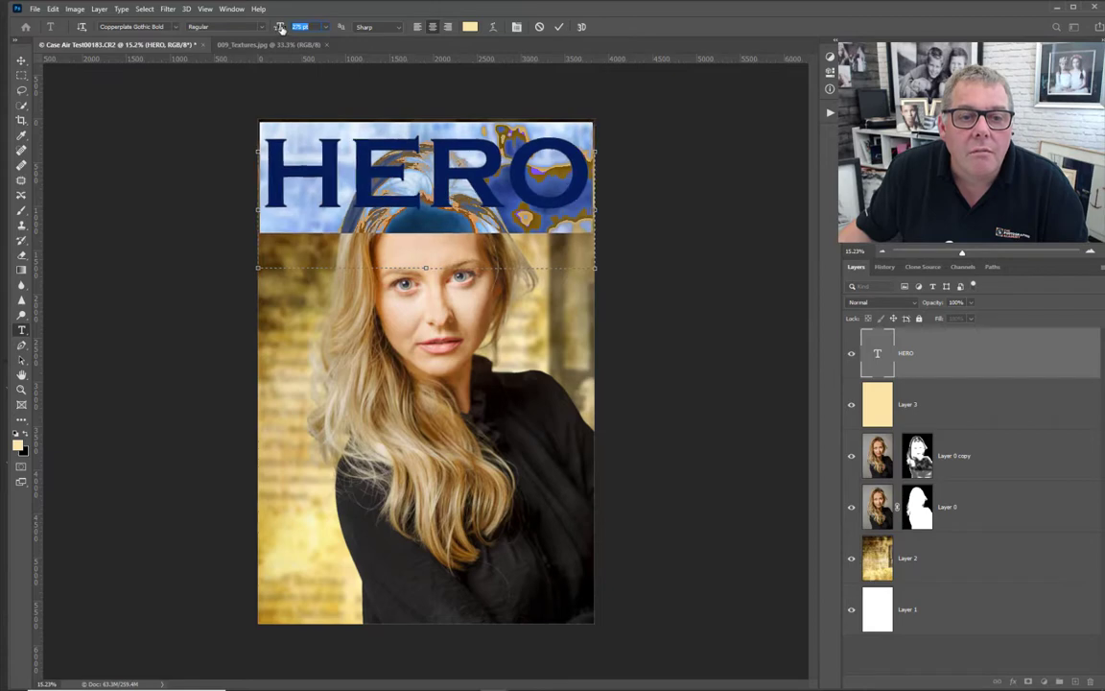
click(20, 61)
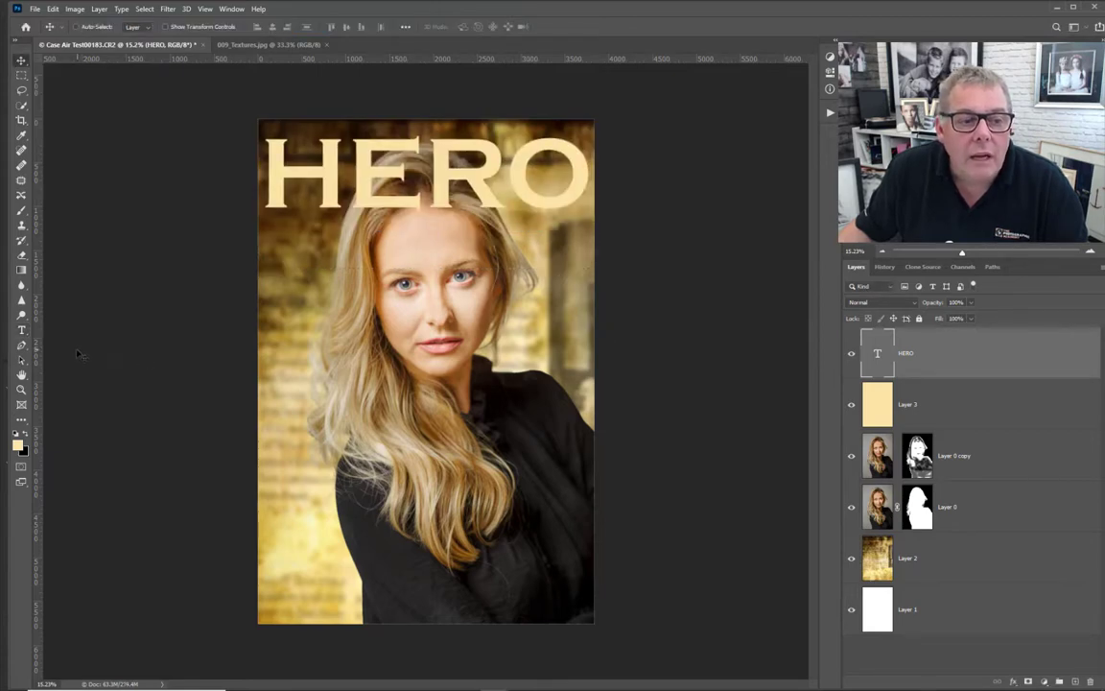
- Add a separate text box below the title's O, beside the woman's face, containing a cream "+" in the title's font
click(22, 330)
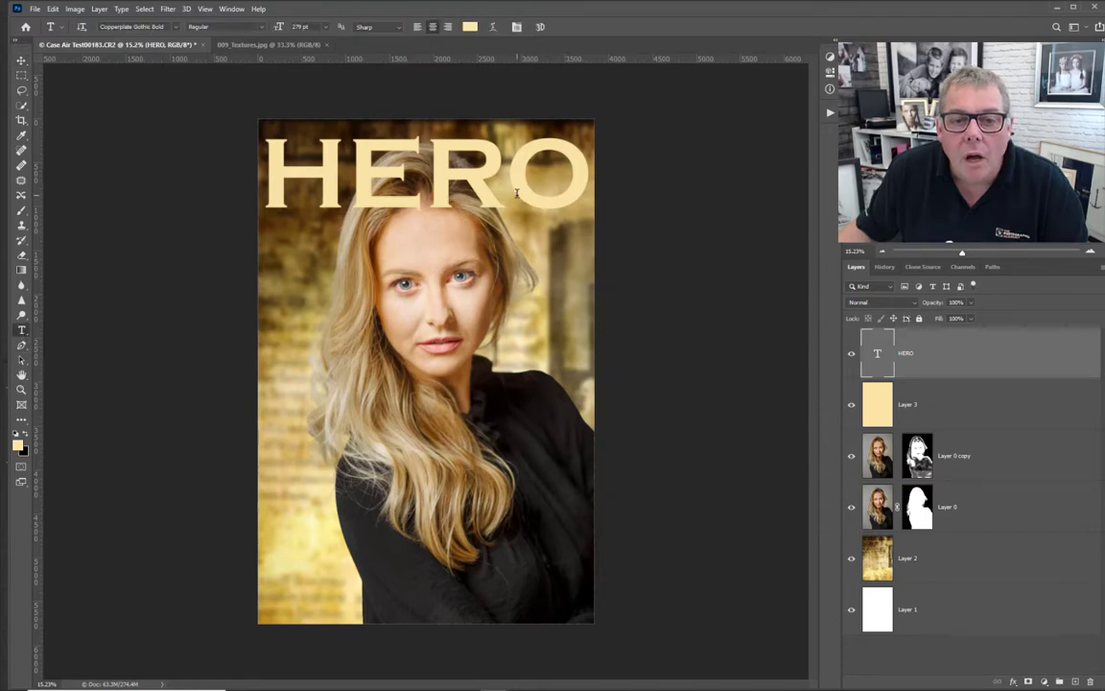
drag(516, 193, 589, 188)
click(466, 261)
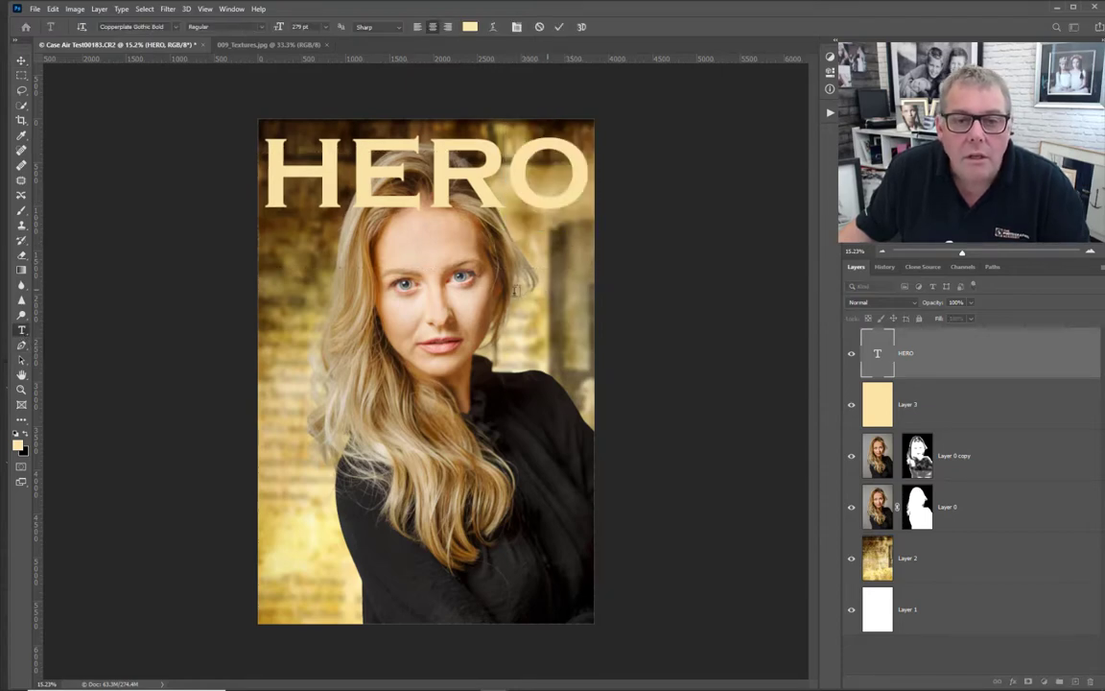
drag(470, 256, 564, 370)
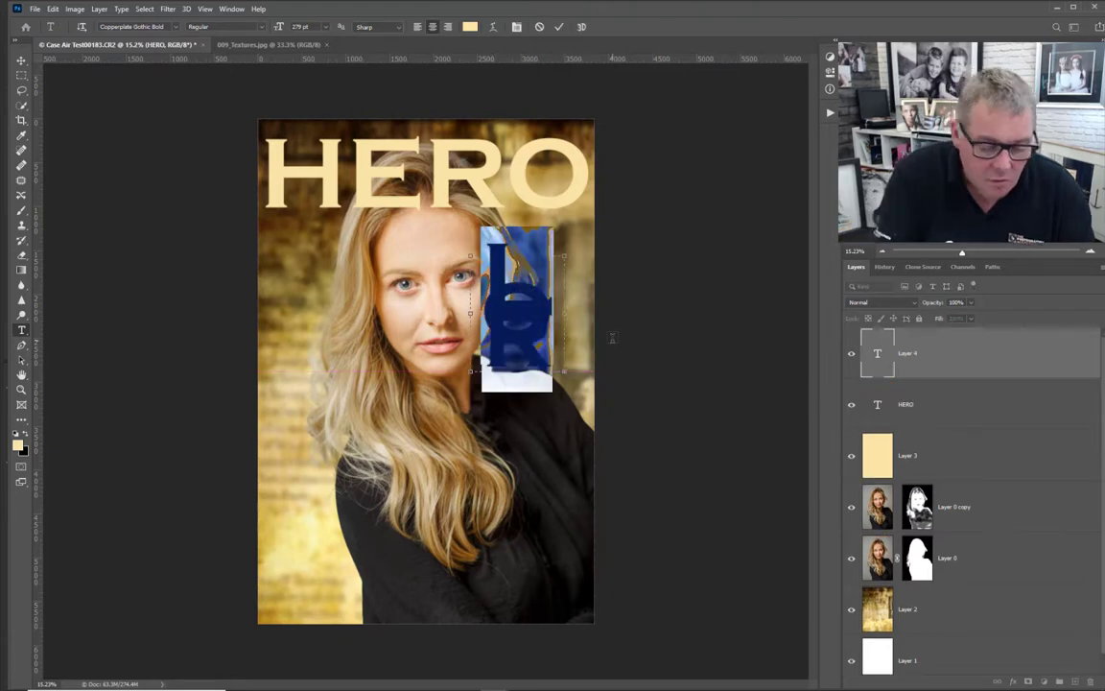
click(612, 337)
text(+)
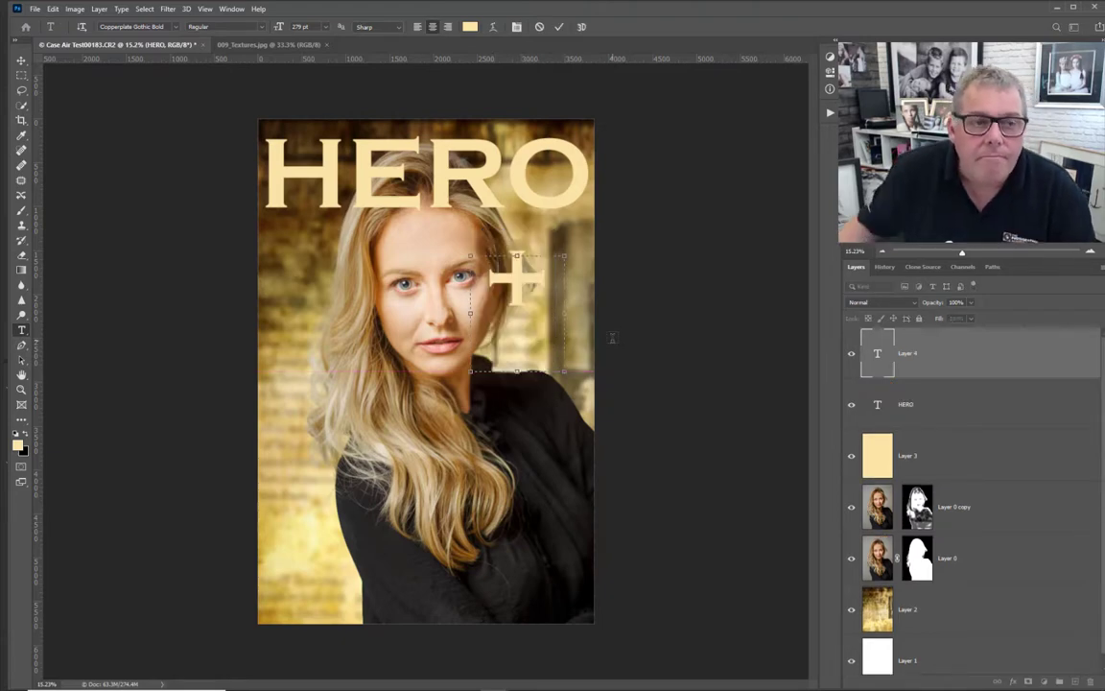
- Move the plus sign up against the underside of the O in HERO, centred, to form a female symbol
click(21, 60)
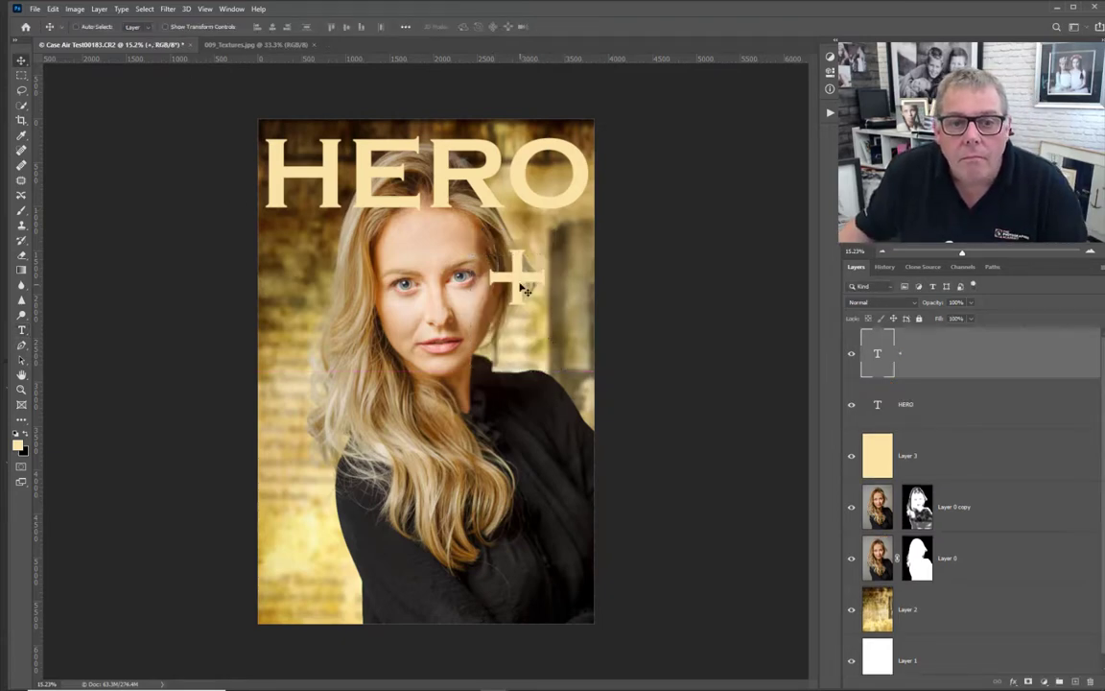
drag(518, 275, 553, 235)
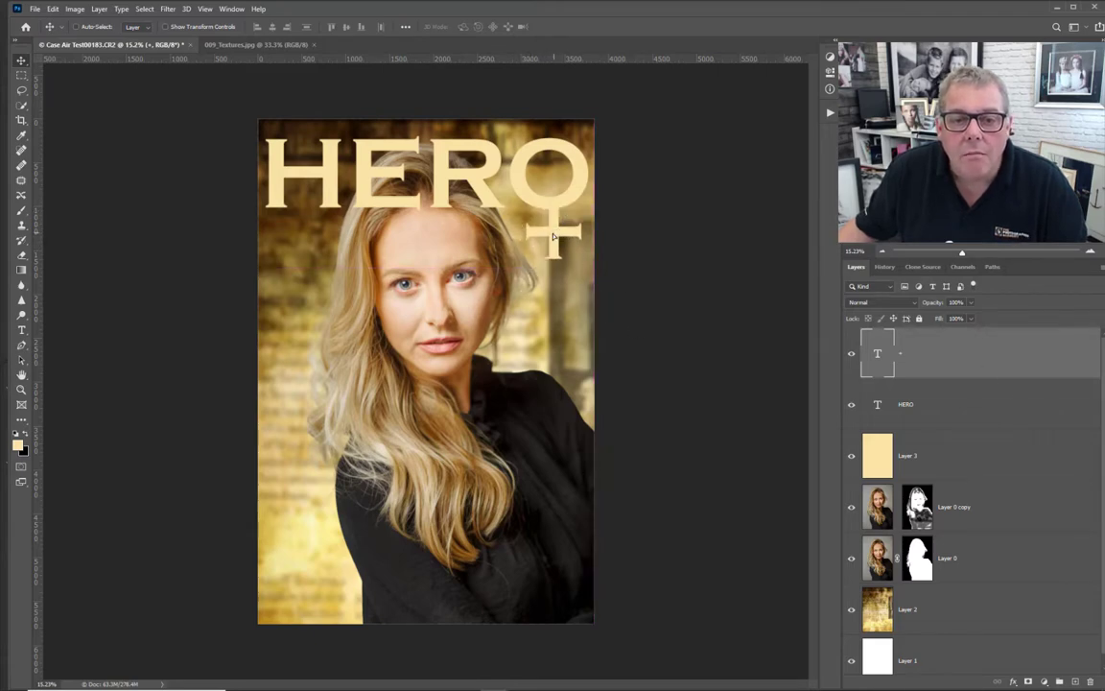
mouse_move(552, 236)
mouse_down()
mouse_move(572, 230)
mouse_move(561, 233)
mouse_up()
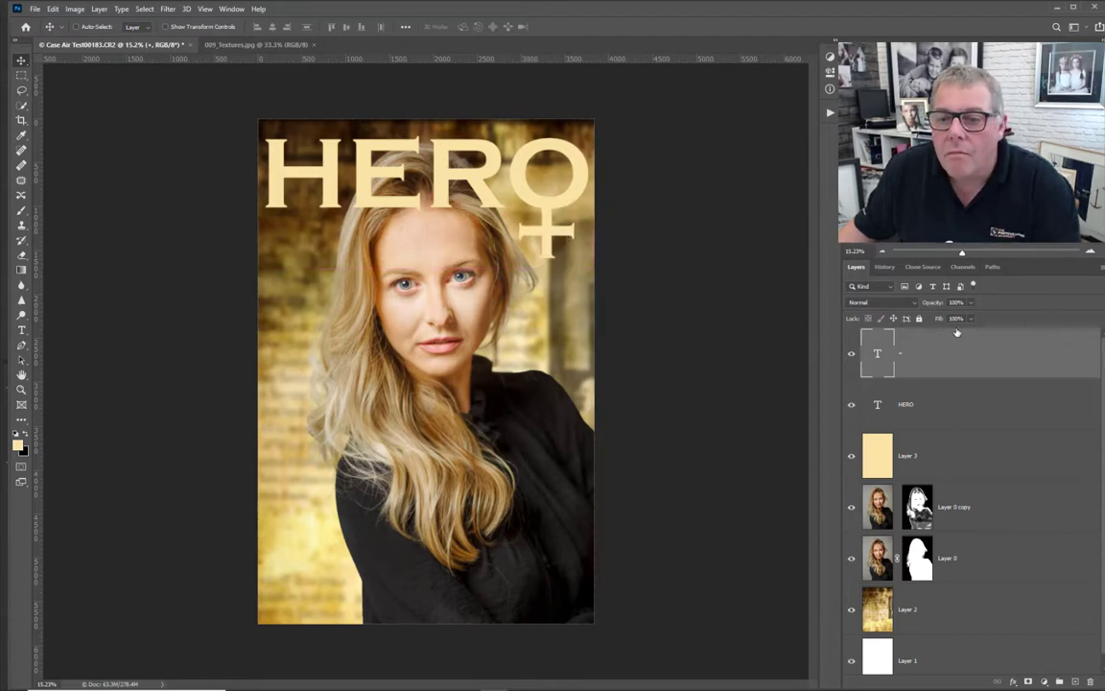
- Link the plus sign and HERO text layers and place them below the cut-out woman, directly above the texture layer
shift+click(984, 412)
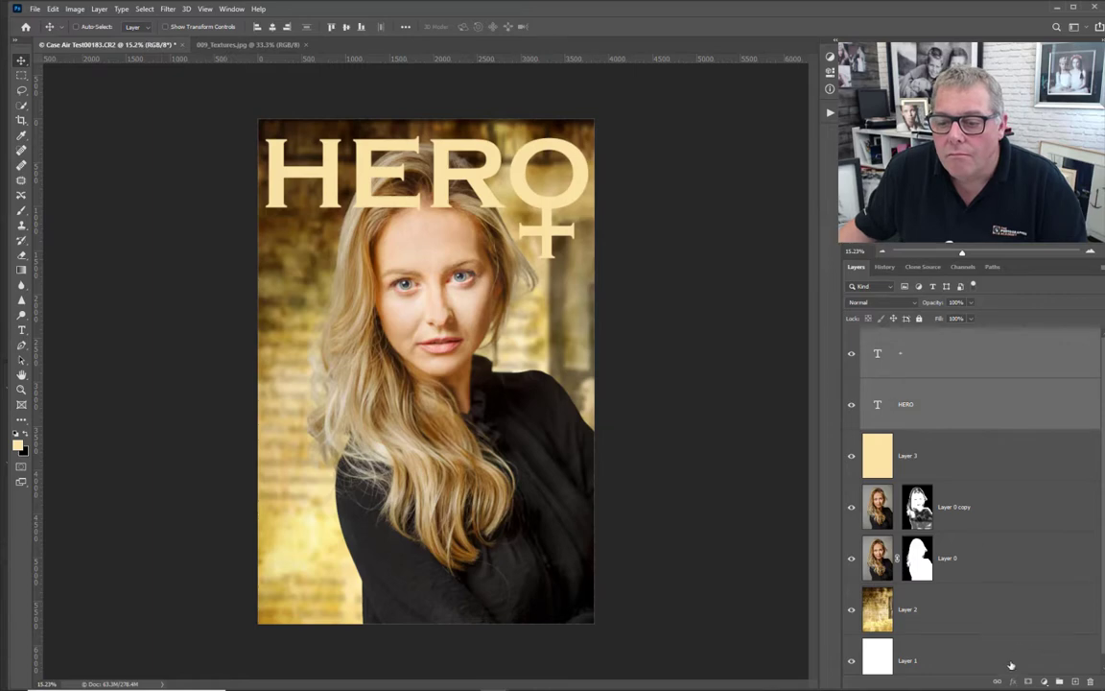
drag(980, 363, 970, 567)
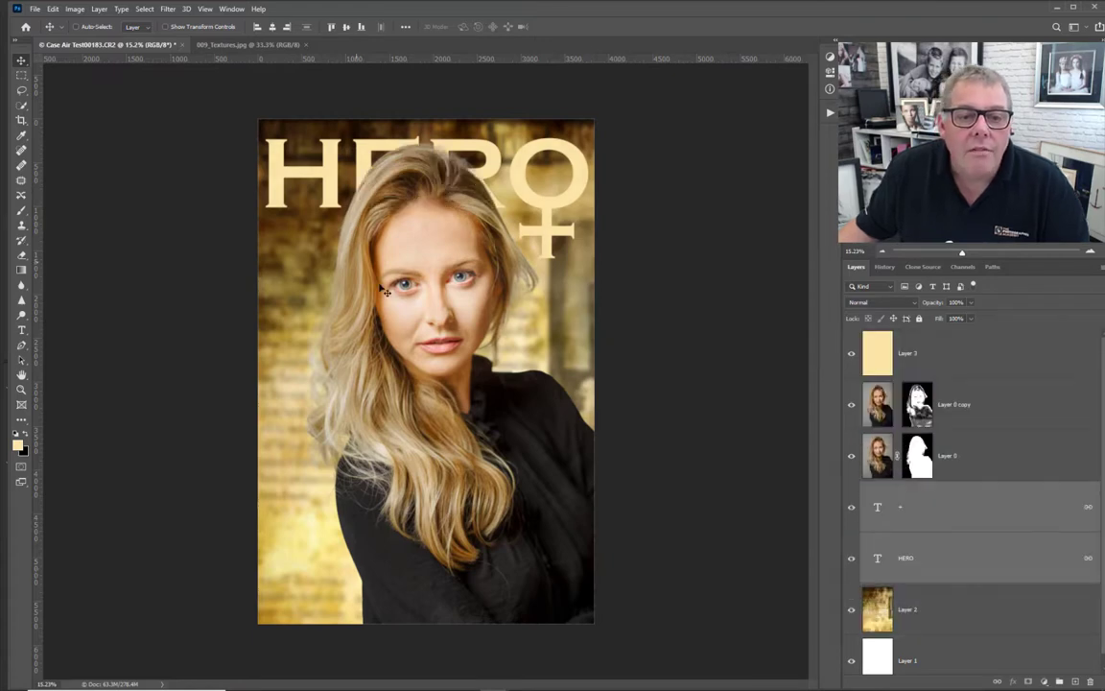
scroll(399, 287, up, 4)
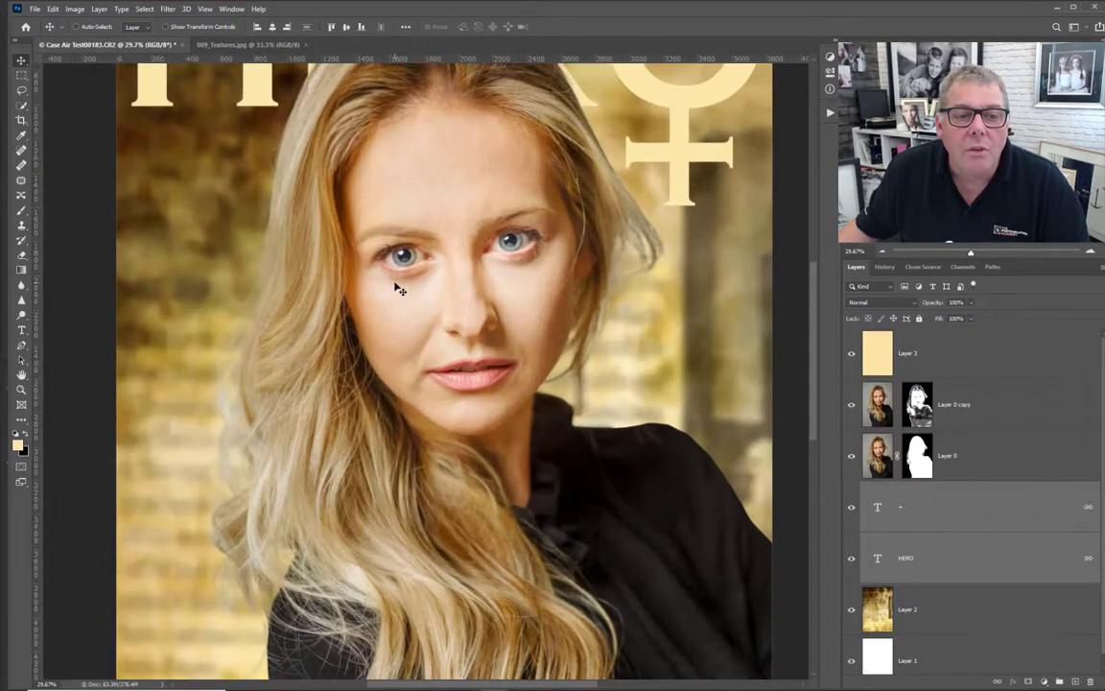
scroll(399, 287, down, 3)
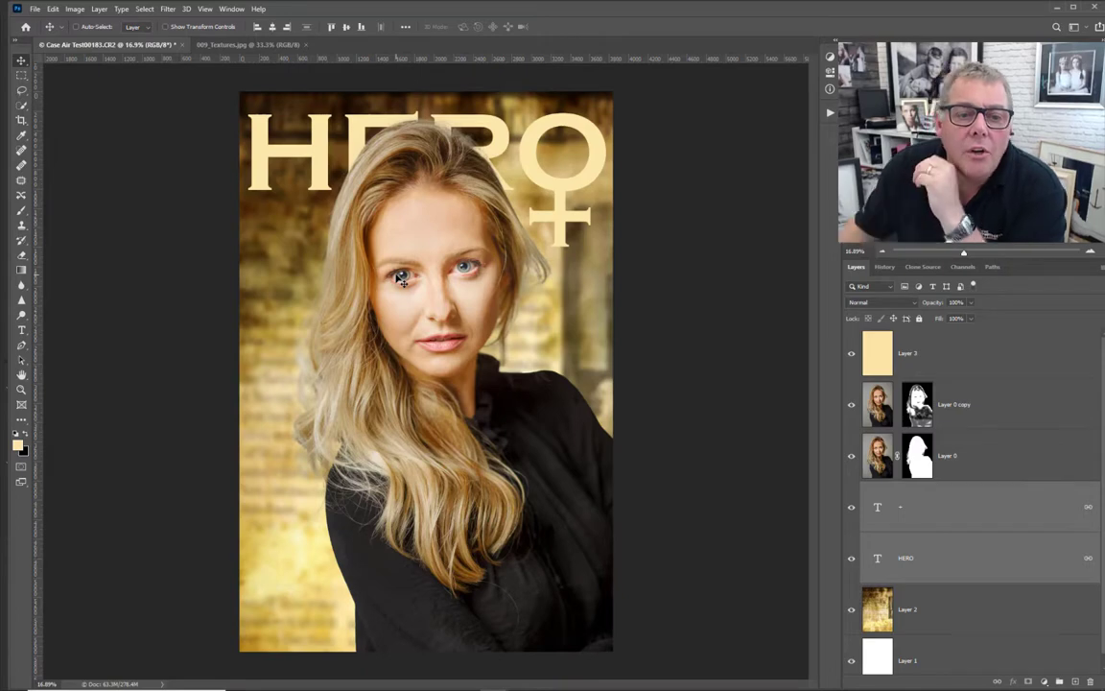
scroll(758, 301, up, 3)
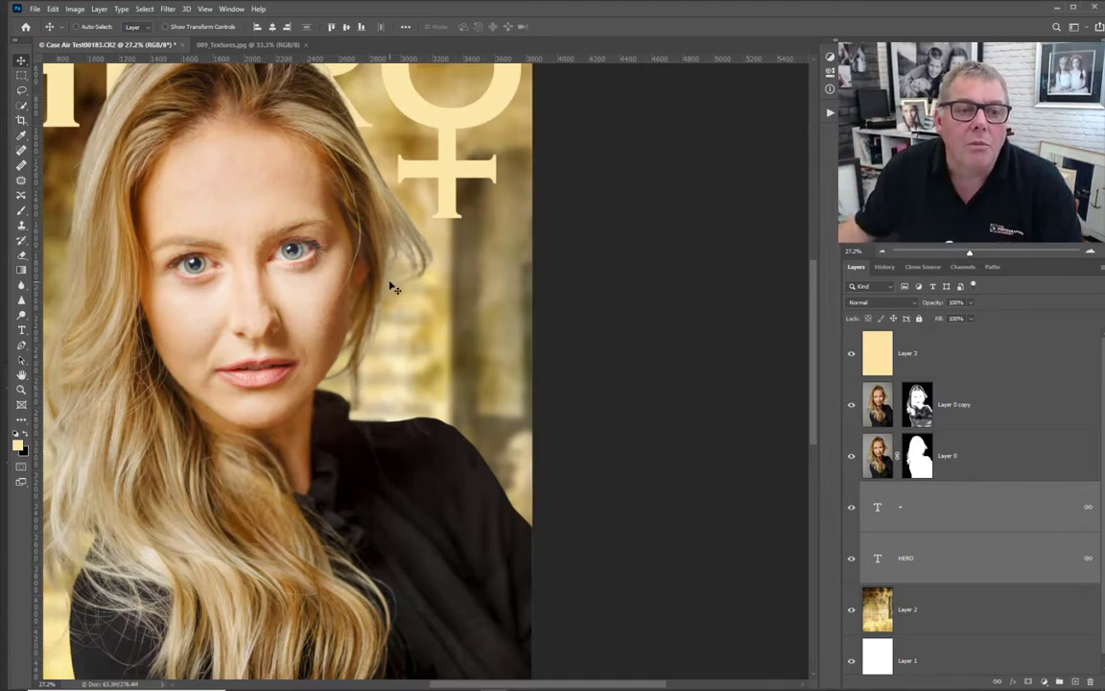
drag(366, 280, 662, 300)
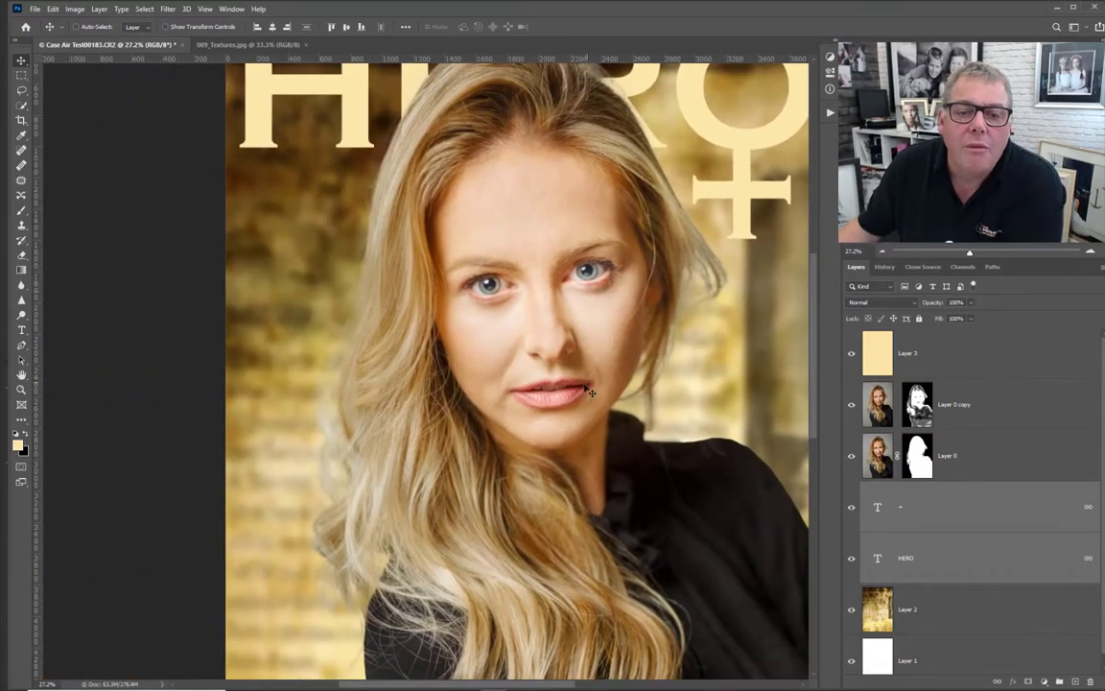